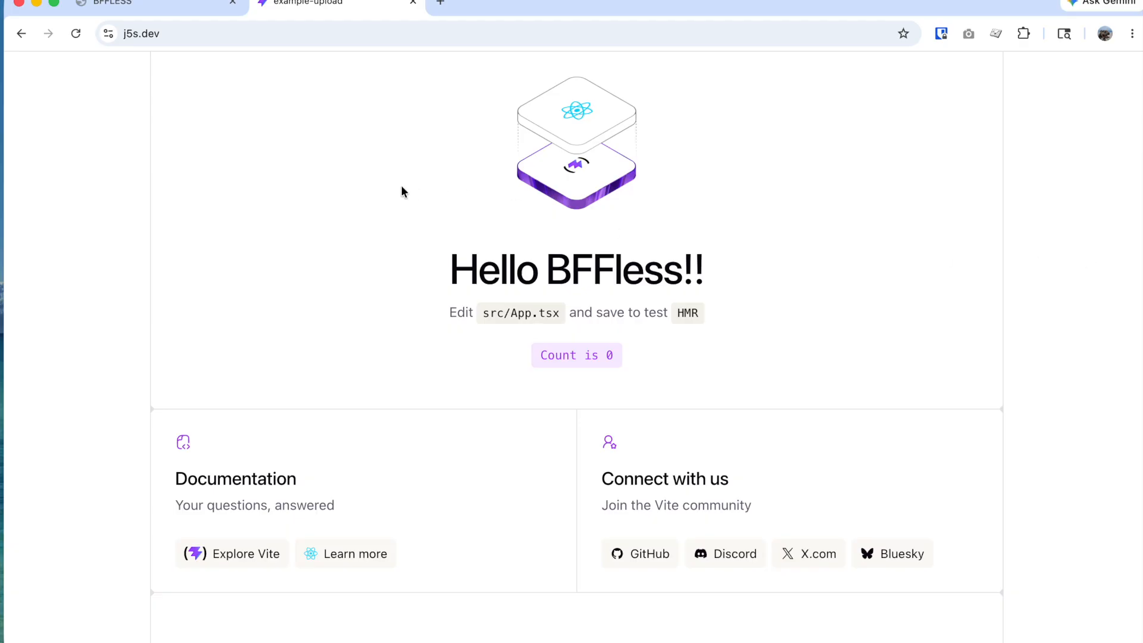
{"action": "left_click", "coordinate": [160, 34]}
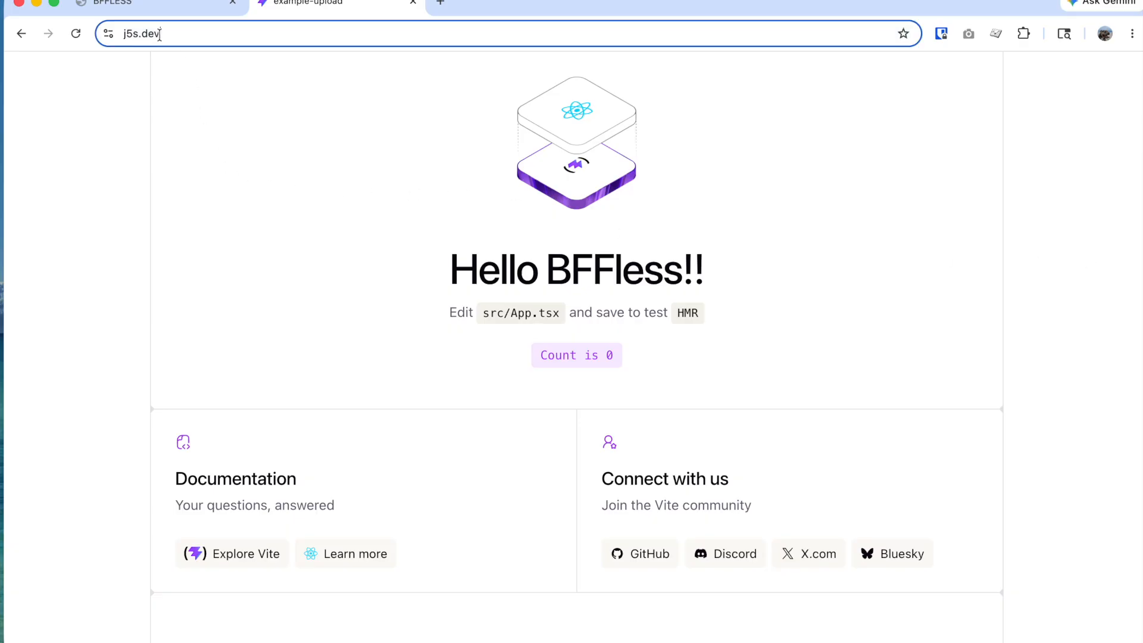
{"action": "left_click", "coordinate": [159, 34]}
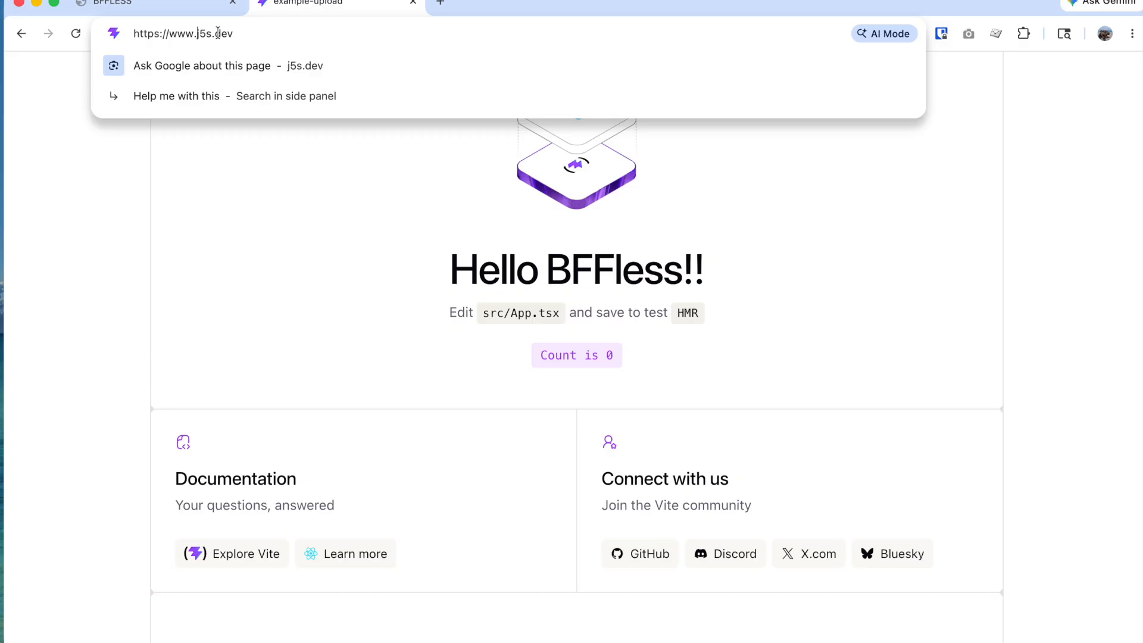
Step: In BFFless admin, open the bffless/example-project repository from the dashboard's repository list
{"action": "left_click", "coordinate": [191, 6]}
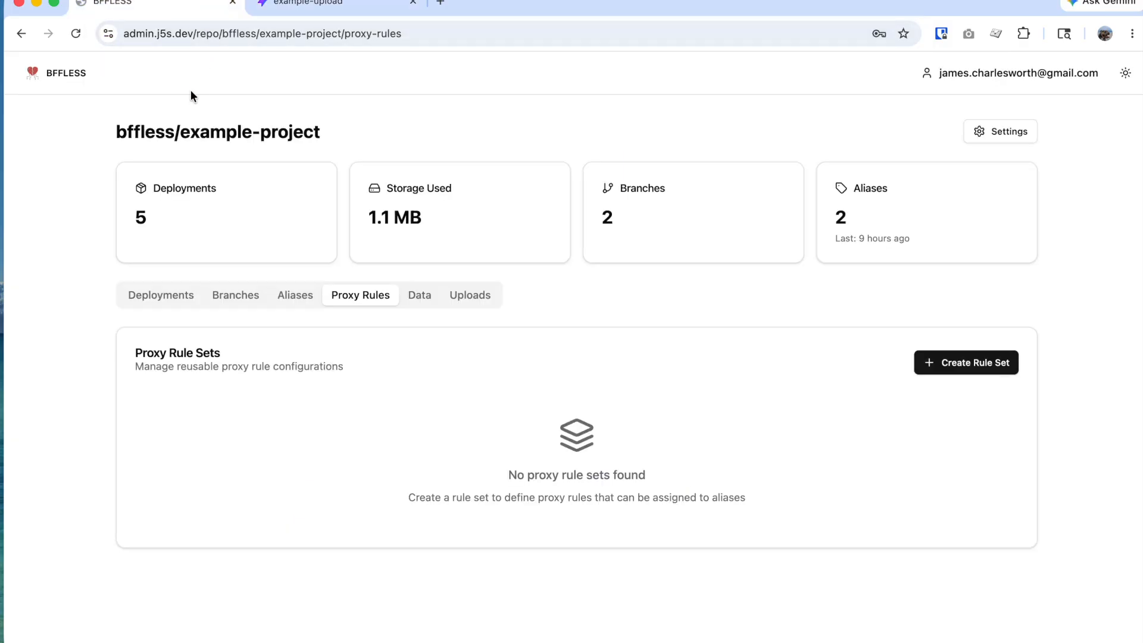
{"action": "left_click", "coordinate": [47, 76]}
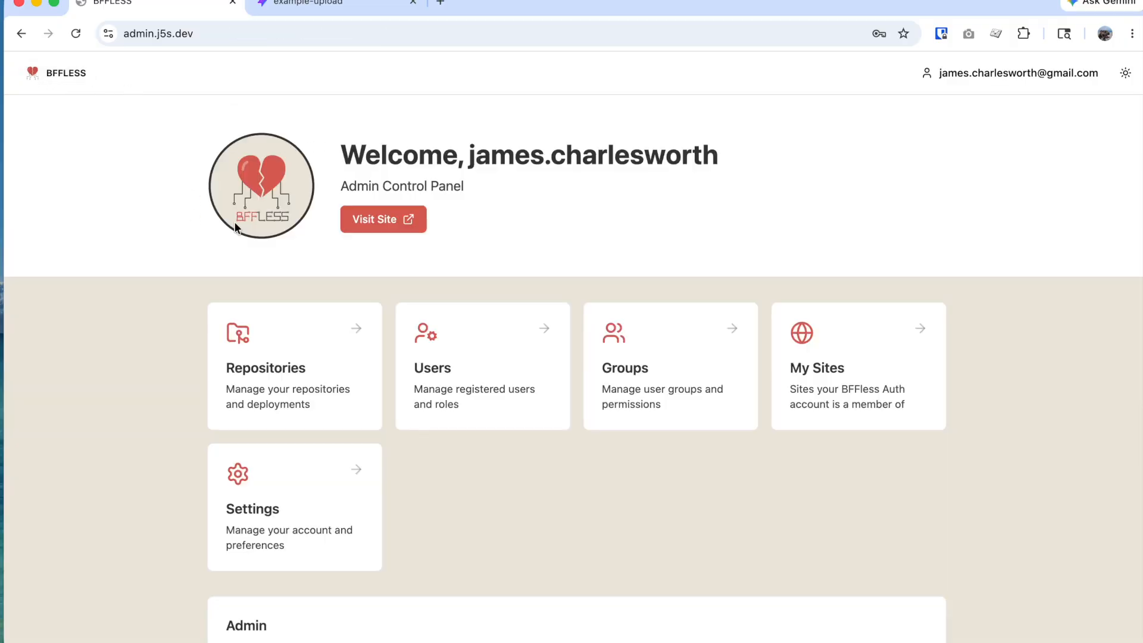
{"action": "left_click", "coordinate": [315, 382]}
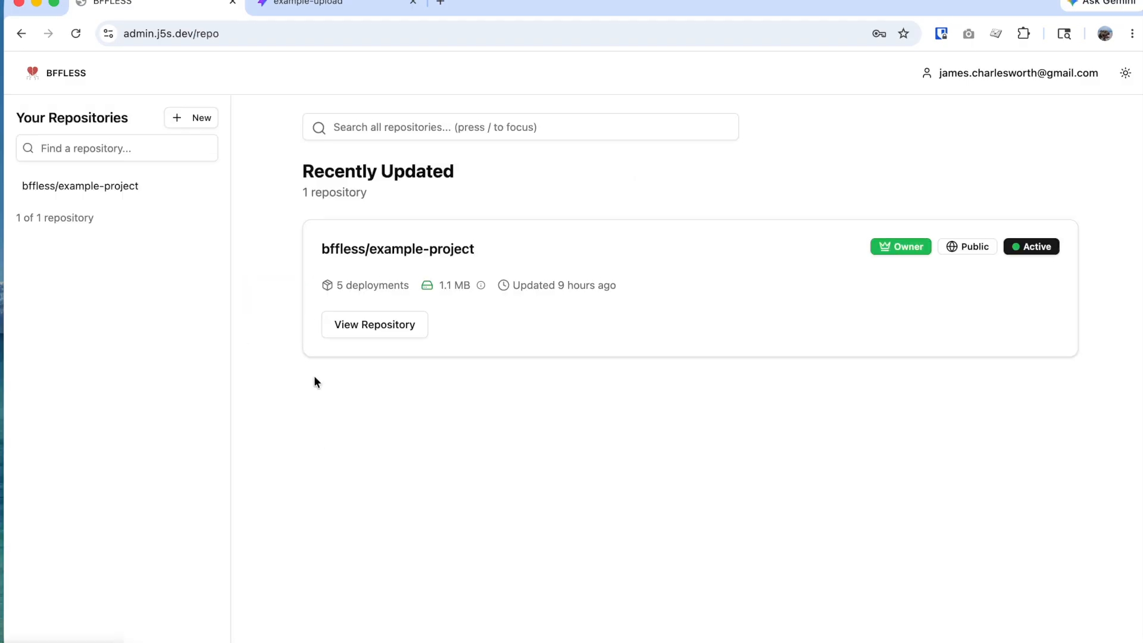
{"action": "left_click", "coordinate": [403, 251]}
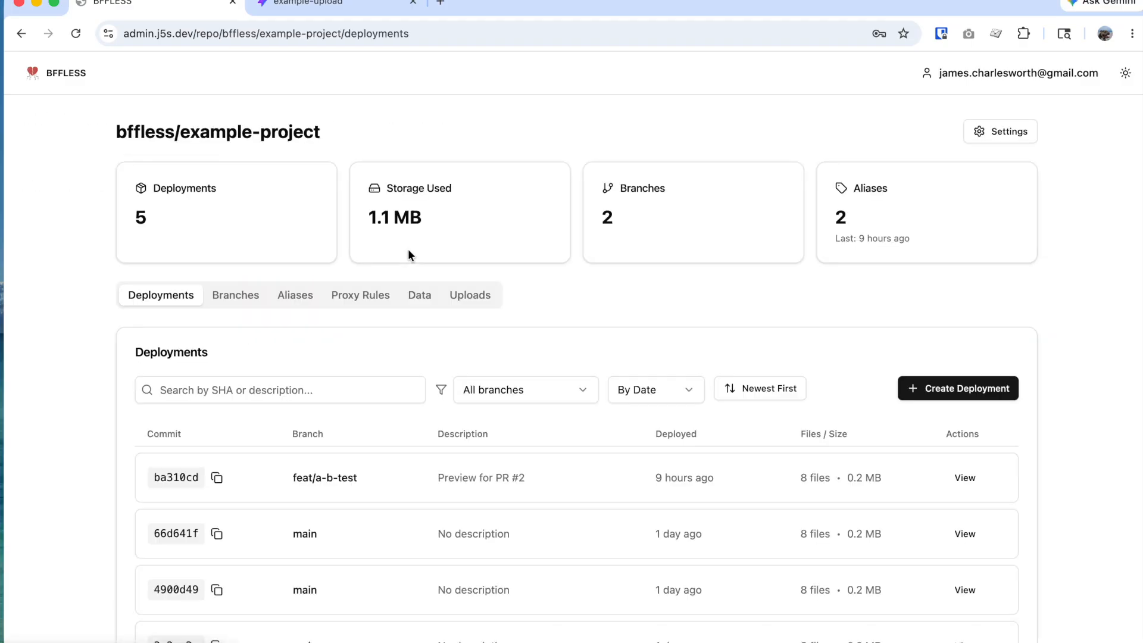
Step: Check the project's empty Proxy Rules tab, then open its Data tab
{"action": "left_click", "coordinate": [418, 299]}
{"action": "left_click", "coordinate": [381, 299]}
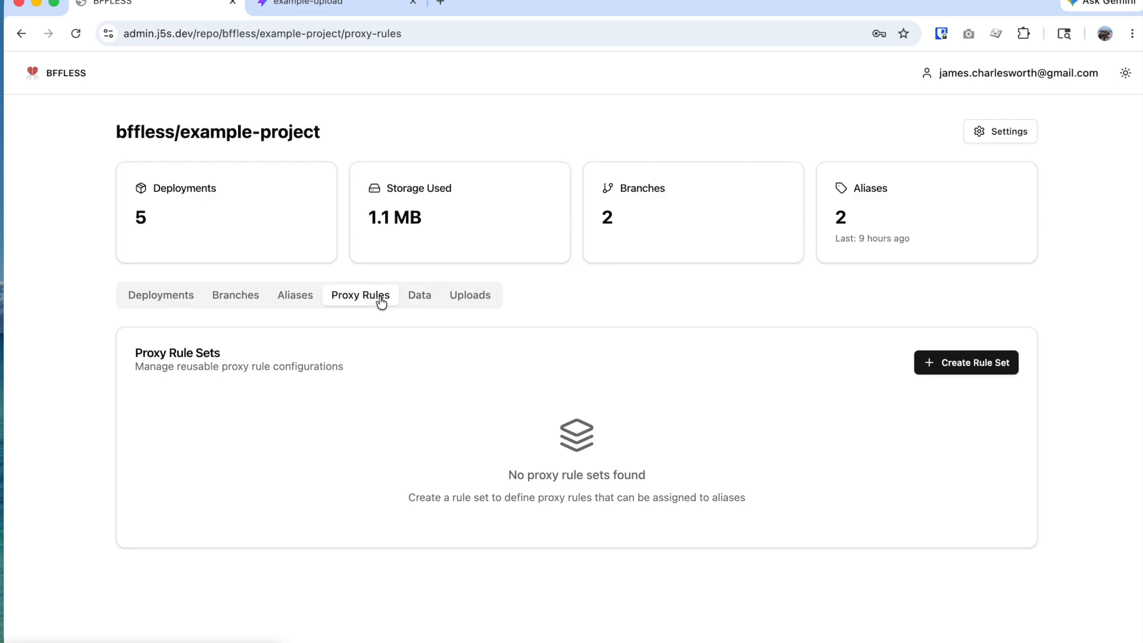
{"action": "left_click", "coordinate": [416, 298]}
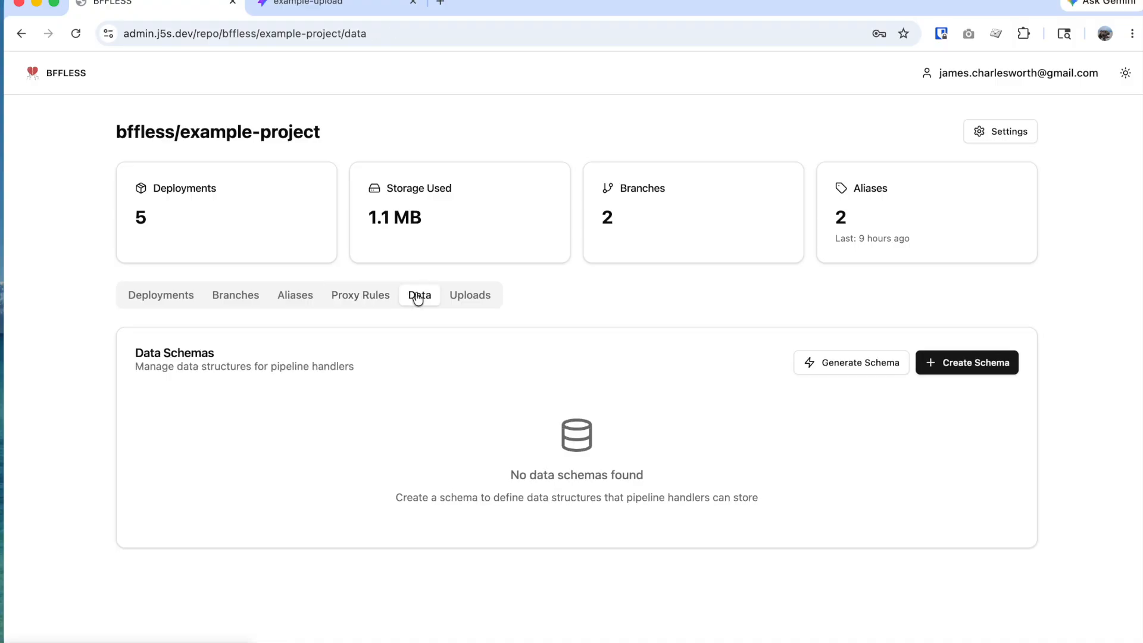
Step: Start a new schema named contacts with a required String field called name
{"action": "left_click", "coordinate": [963, 364]}
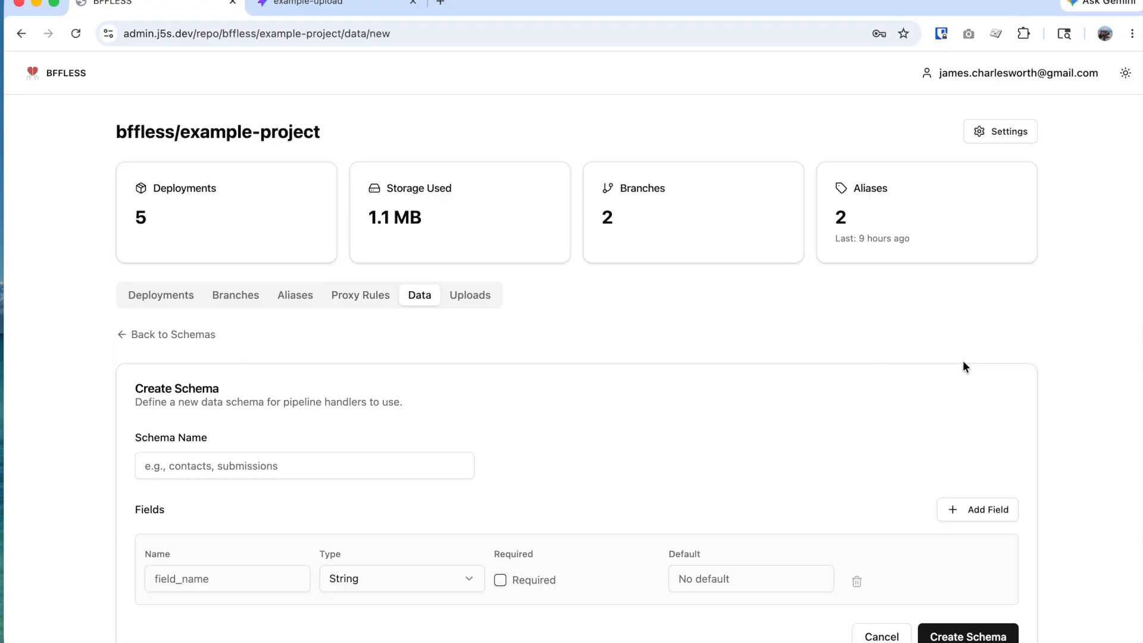
{"action": "left_click", "coordinate": [395, 464]}
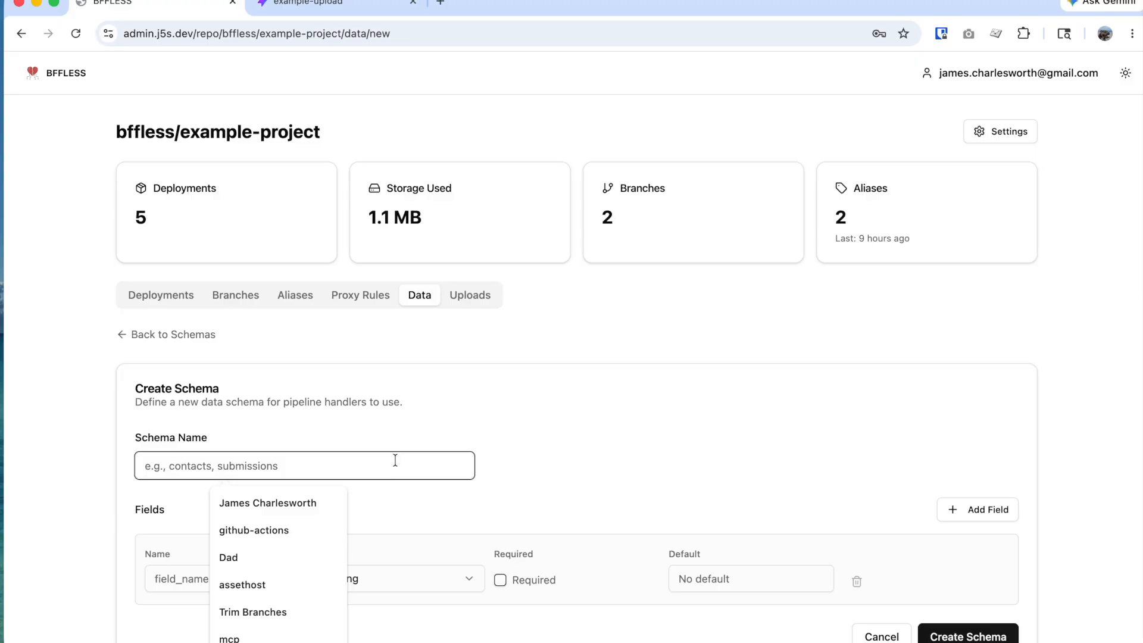
{"action": "type", "text": "vonve"}
{"action": "key", "text": "BackSpace"}
{"action": "key", "text": "BackSpace"}
{"action": "key", "text": "BackSpace"}
{"action": "key", "text": "BackSpace"}
{"action": "key", "text": "BackSpace"}
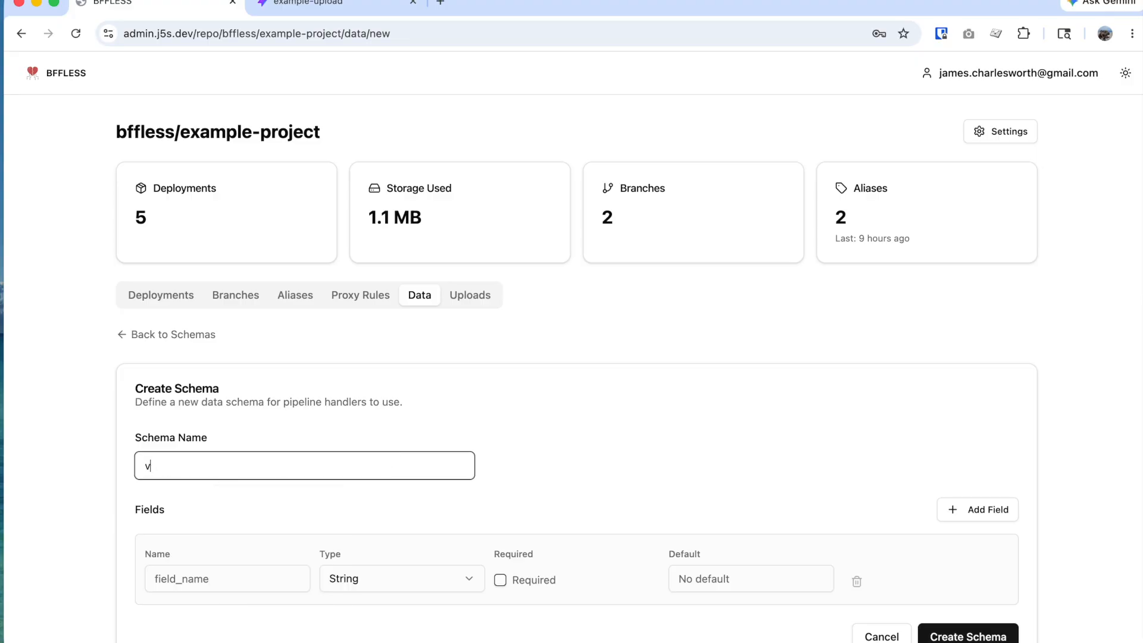
{"action": "type", "text": "contacts"}
{"action": "scroll", "coordinate": [718, 462], "scroll_direction": "down", "scroll_amount": 1}
{"action": "left_click", "coordinate": [252, 548]}
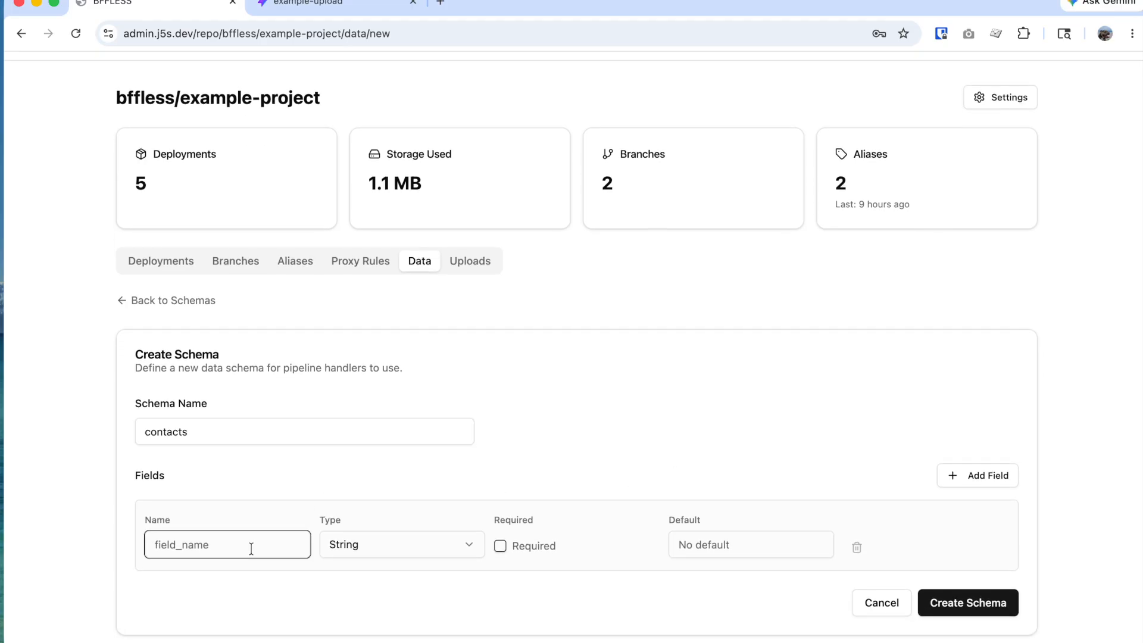
{"action": "type", "text": "name"}
{"action": "left_click", "coordinate": [500, 546]}
Step: Add a required field email with type Email
{"action": "left_click", "coordinate": [975, 482]}
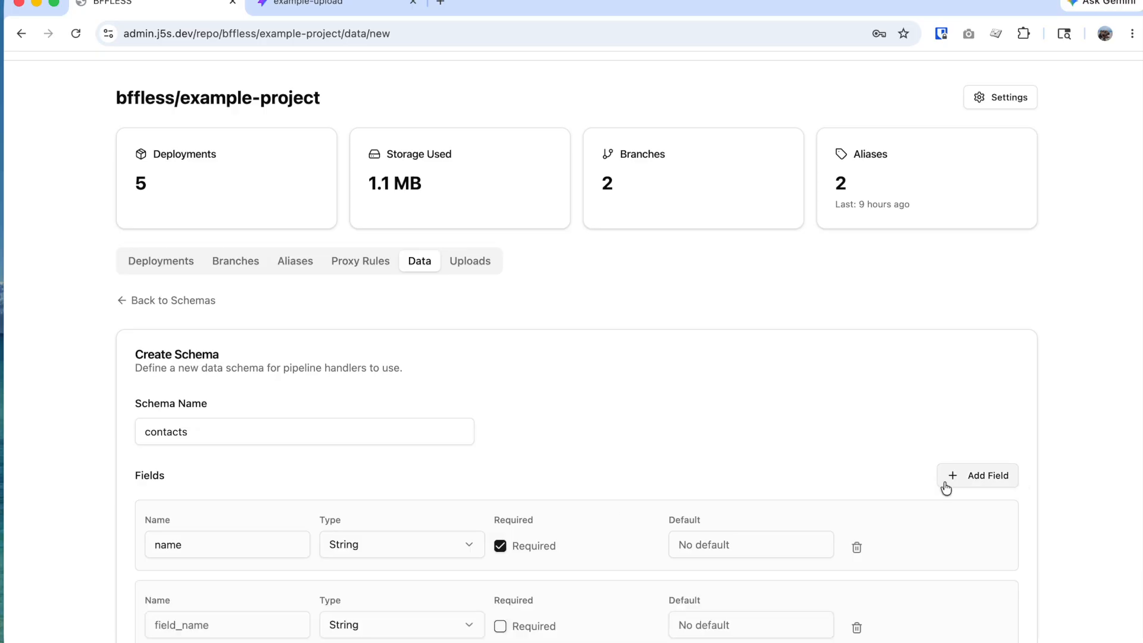
{"action": "left_click", "coordinate": [256, 631]}
{"action": "type", "text": "emai"}
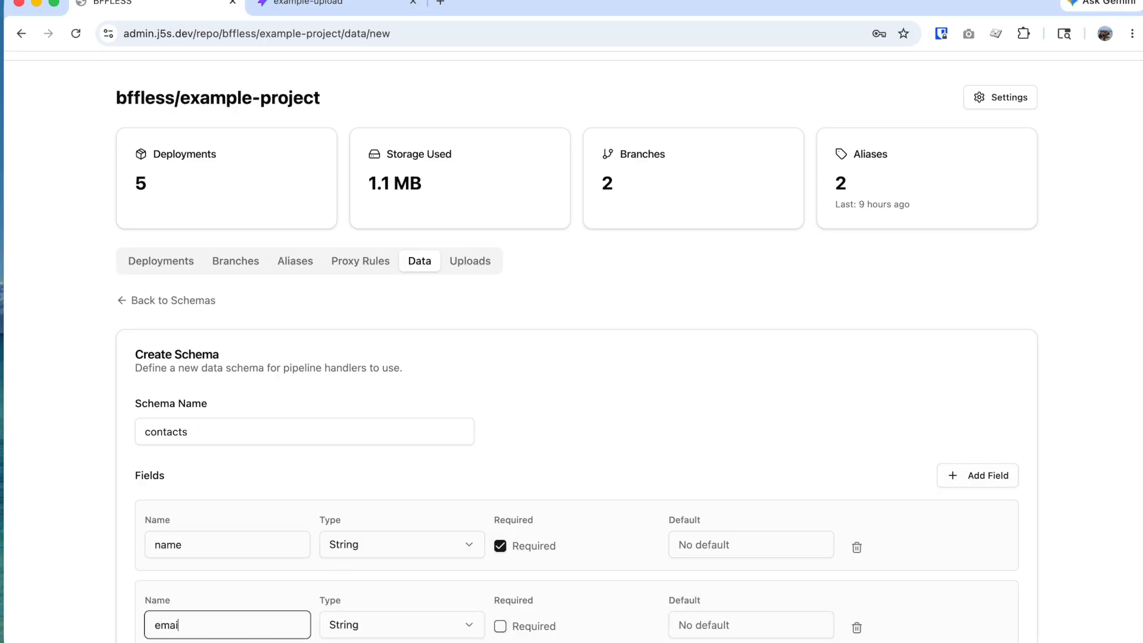
{"action": "type", "text": "l"}
{"action": "left_click", "coordinate": [386, 628]}
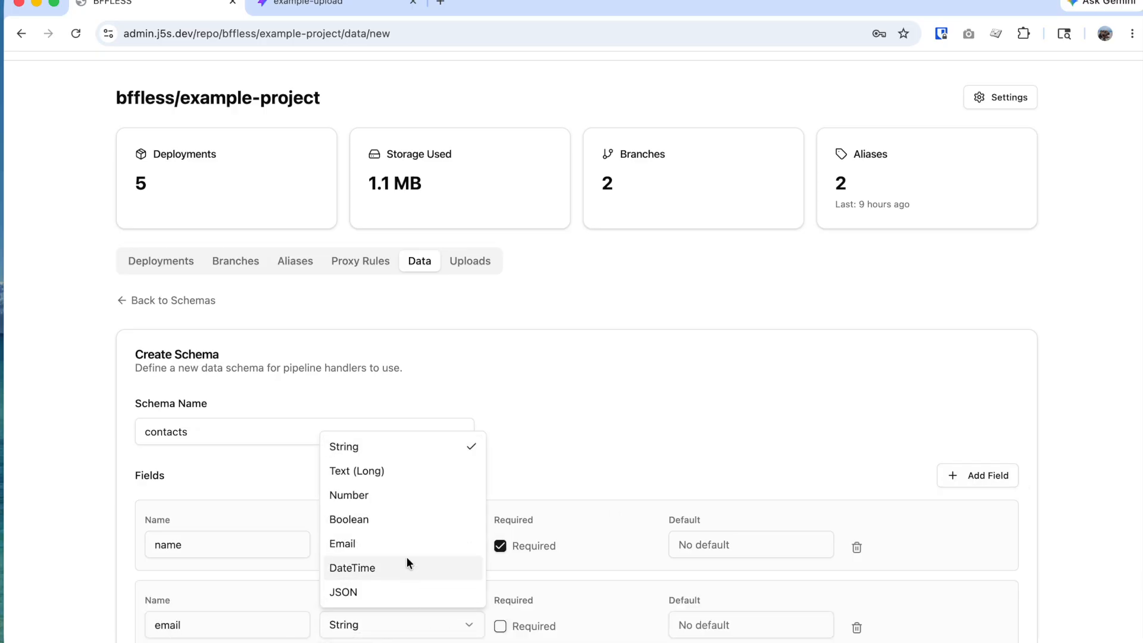
{"action": "left_click", "coordinate": [383, 541]}
{"action": "scroll", "coordinate": [555, 614], "scroll_direction": "down", "scroll_amount": 1}
{"action": "left_click", "coordinate": [508, 570]}
Step: Add a required String field comment and create the contacts schema
{"action": "left_click", "coordinate": [987, 424]}
{"action": "scroll", "coordinate": [217, 605], "scroll_direction": "down", "scroll_amount": 1}
{"action": "left_click", "coordinate": [216, 566]}
{"action": "type", "text": "comment"}
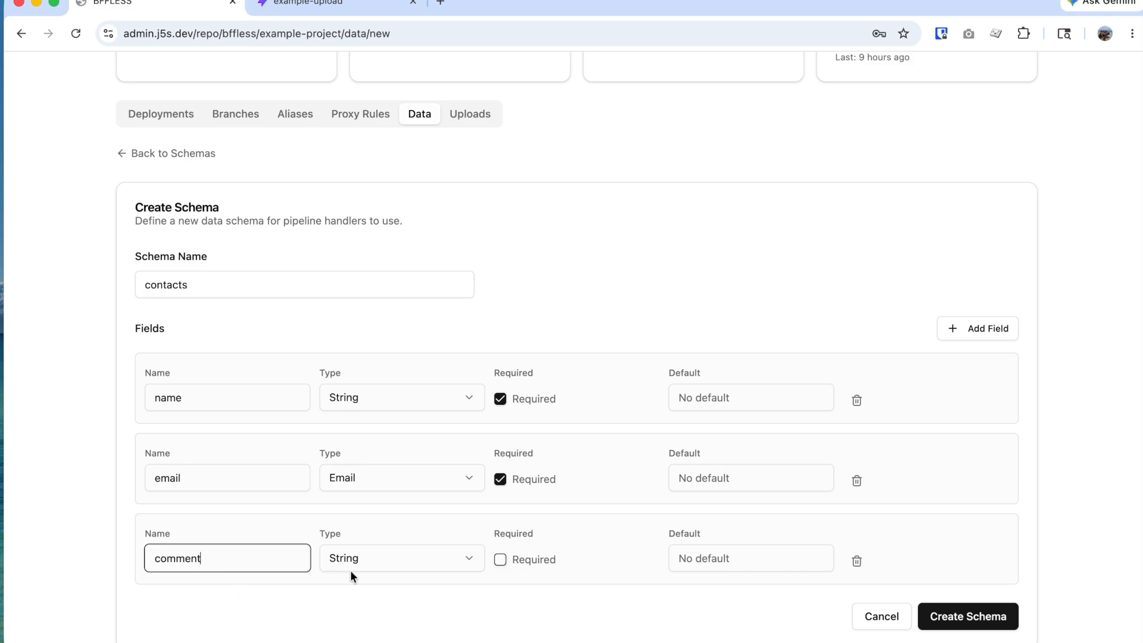
{"action": "left_click", "coordinate": [500, 560]}
{"action": "left_click", "coordinate": [462, 559]}
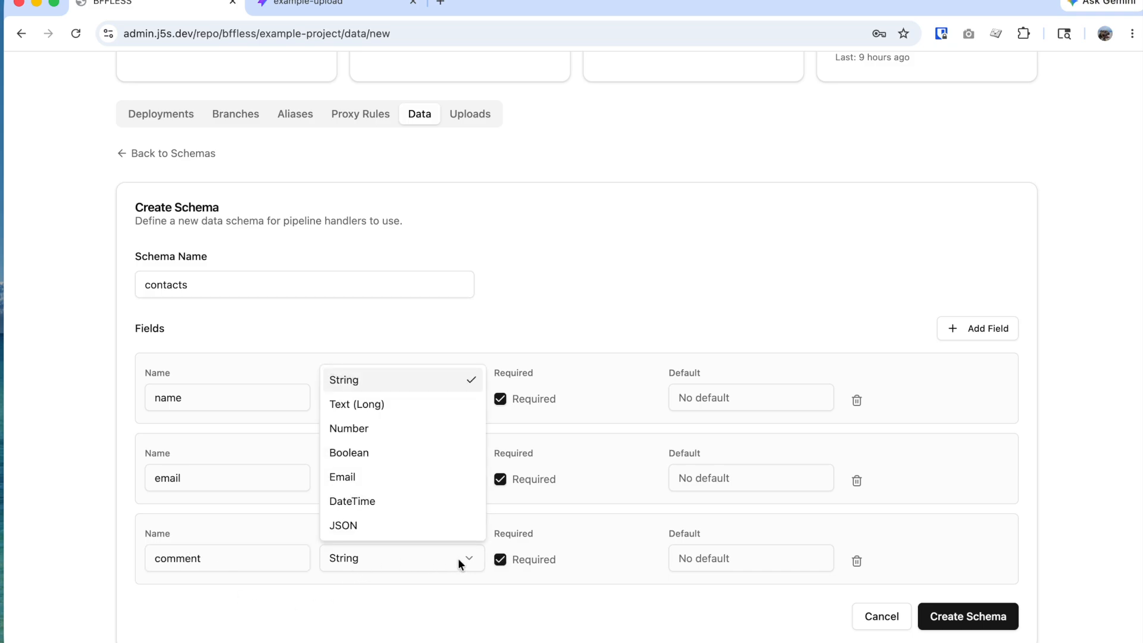
{"action": "left_click", "coordinate": [566, 548]}
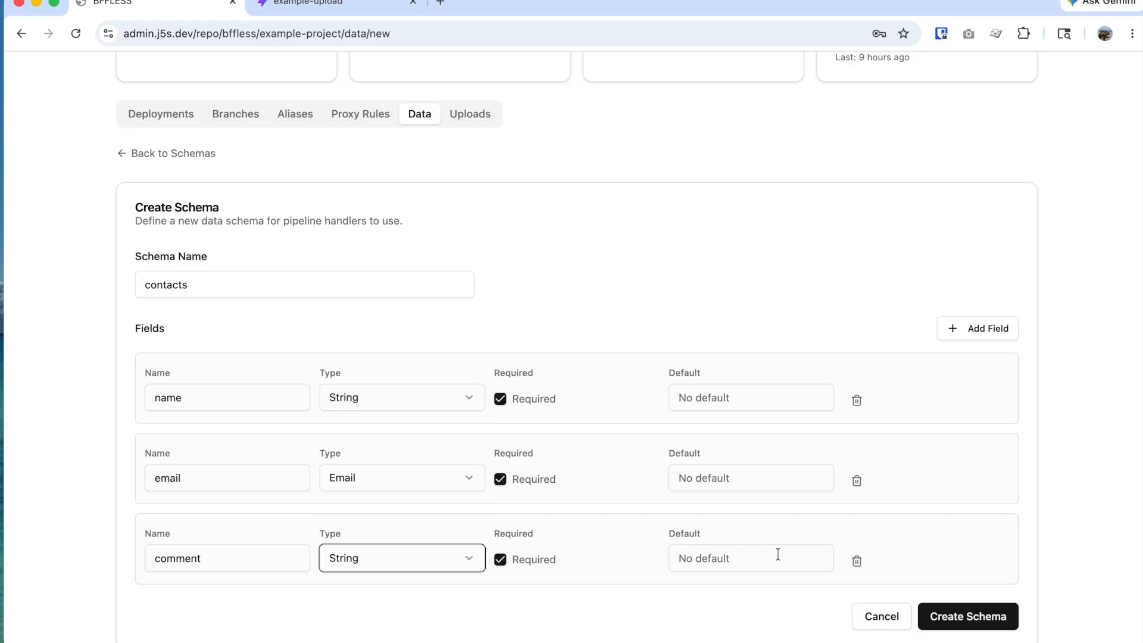
{"action": "left_click", "coordinate": [947, 618]}
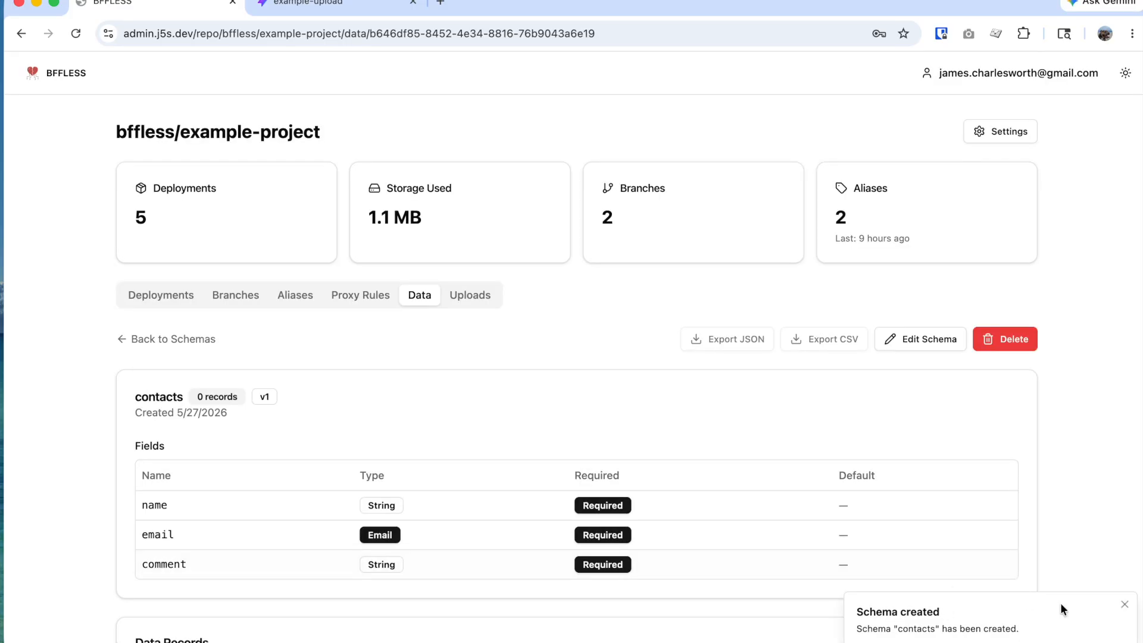
Step: Dismiss the notification, confirm contacts under Data, and return to the empty Proxy Rules tab
{"action": "left_click", "coordinate": [1125, 604]}
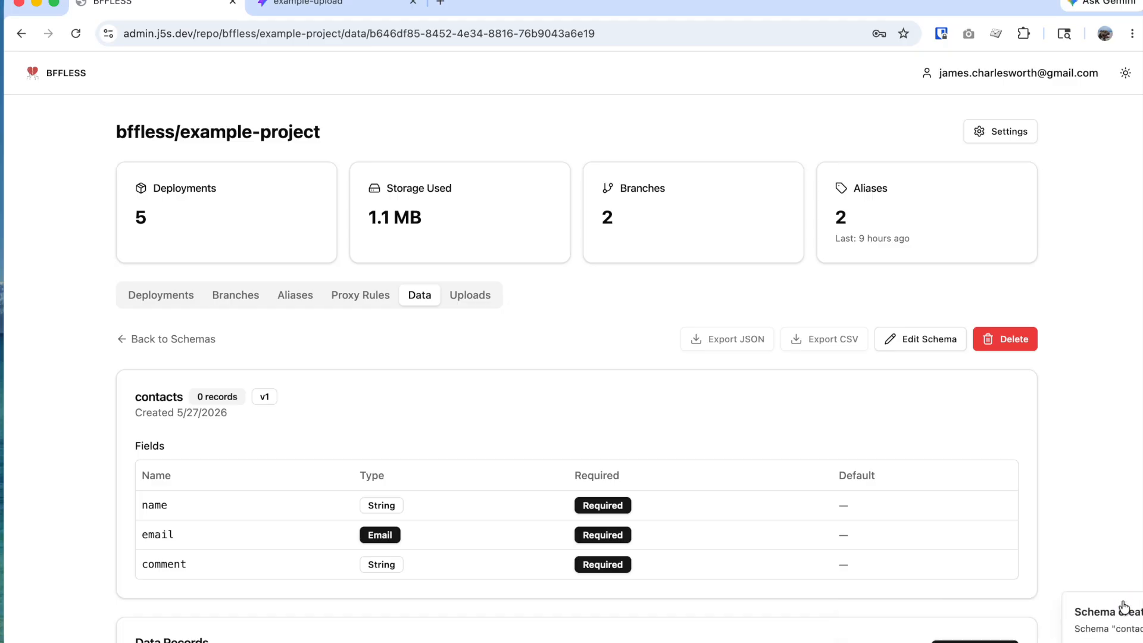
{"action": "left_click", "coordinate": [354, 297]}
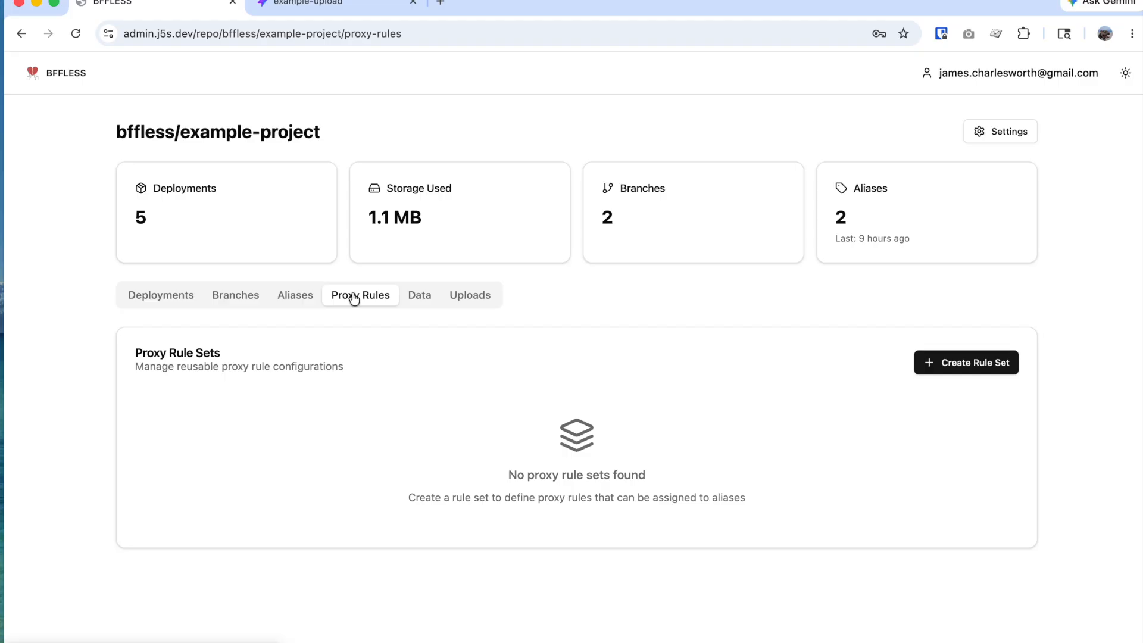
{"action": "left_click", "coordinate": [419, 294]}
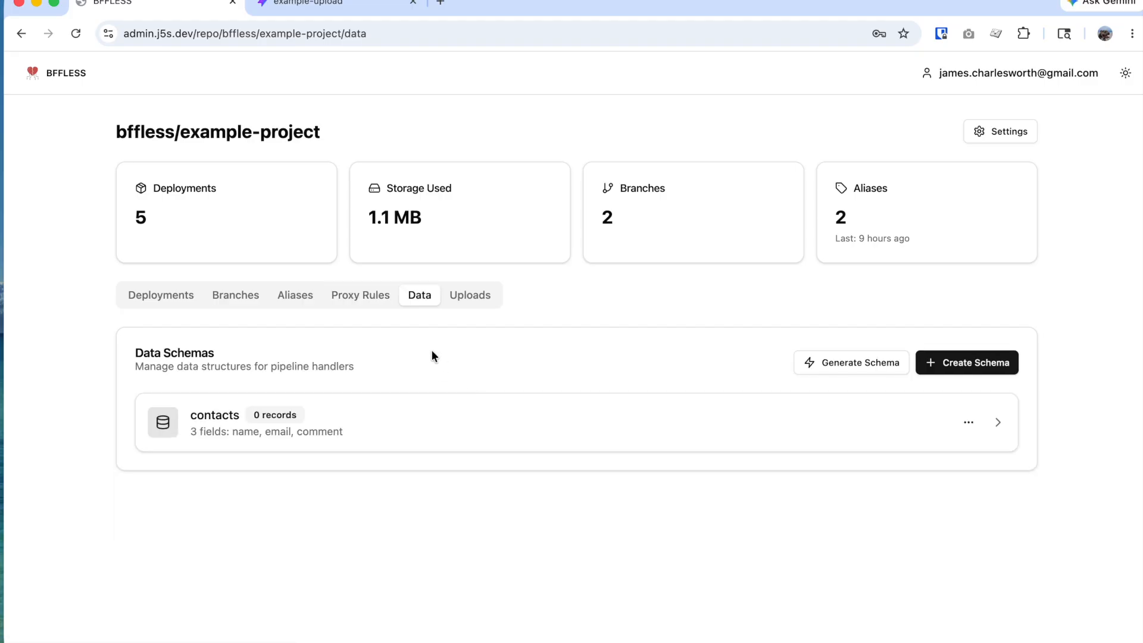
{"action": "left_click", "coordinate": [378, 306]}
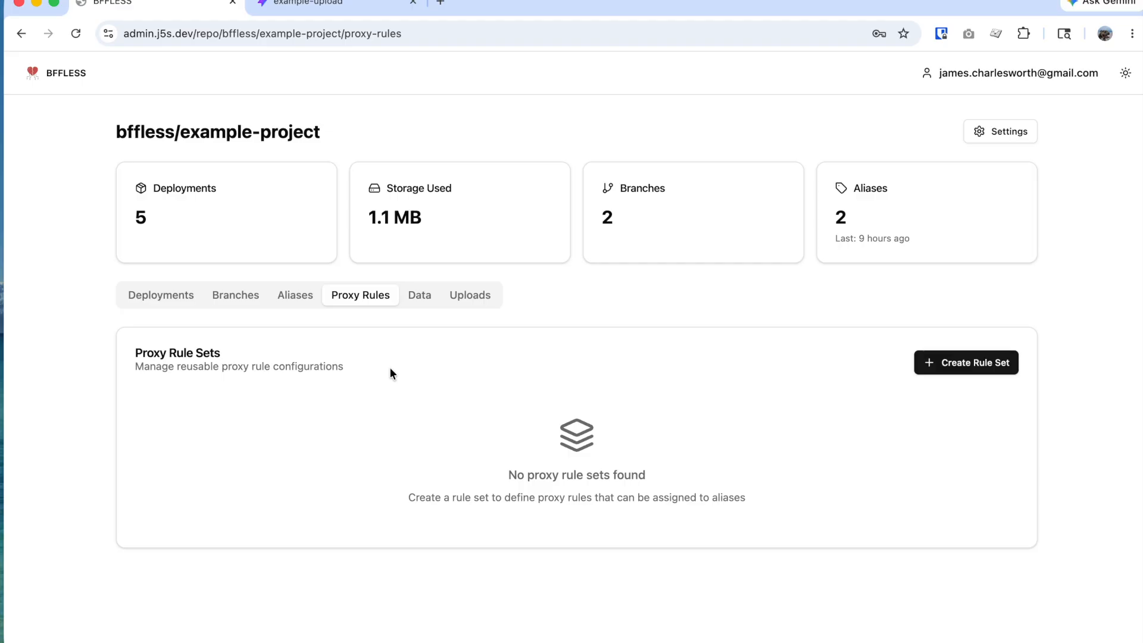
Step: Create a rule set named api-backend with environment production
{"action": "left_click", "coordinate": [994, 370]}
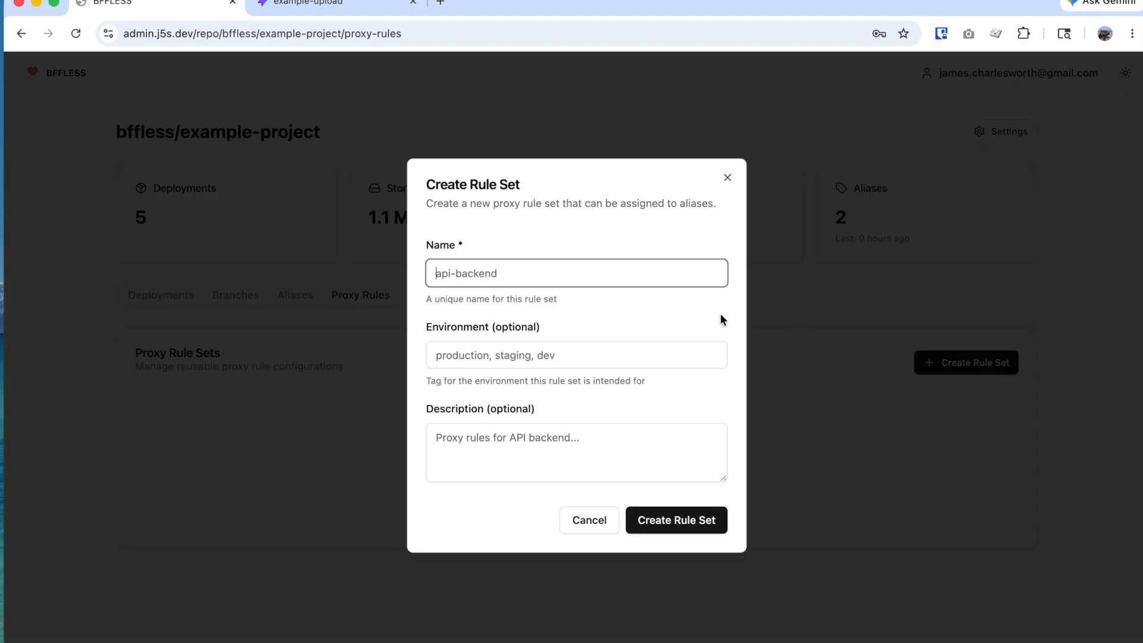
{"action": "left_click", "coordinate": [617, 274]}
{"action": "type", "text": "a"}
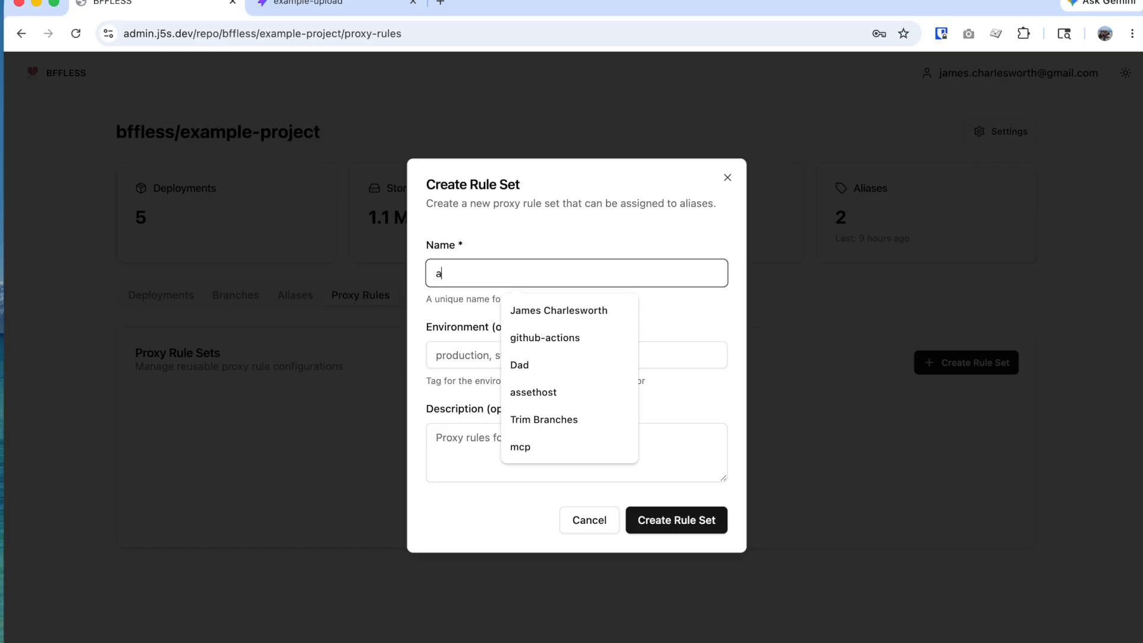
{"action": "type", "text": "pi-backend"}
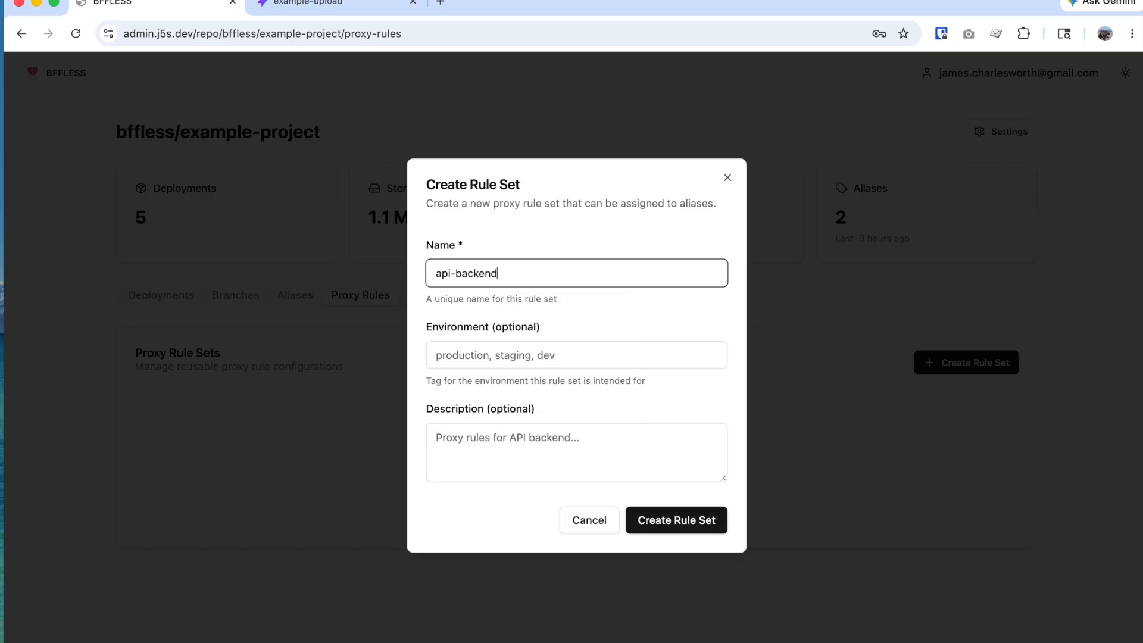
{"action": "left_click", "coordinate": [587, 350]}
{"action": "type", "text": "production"}
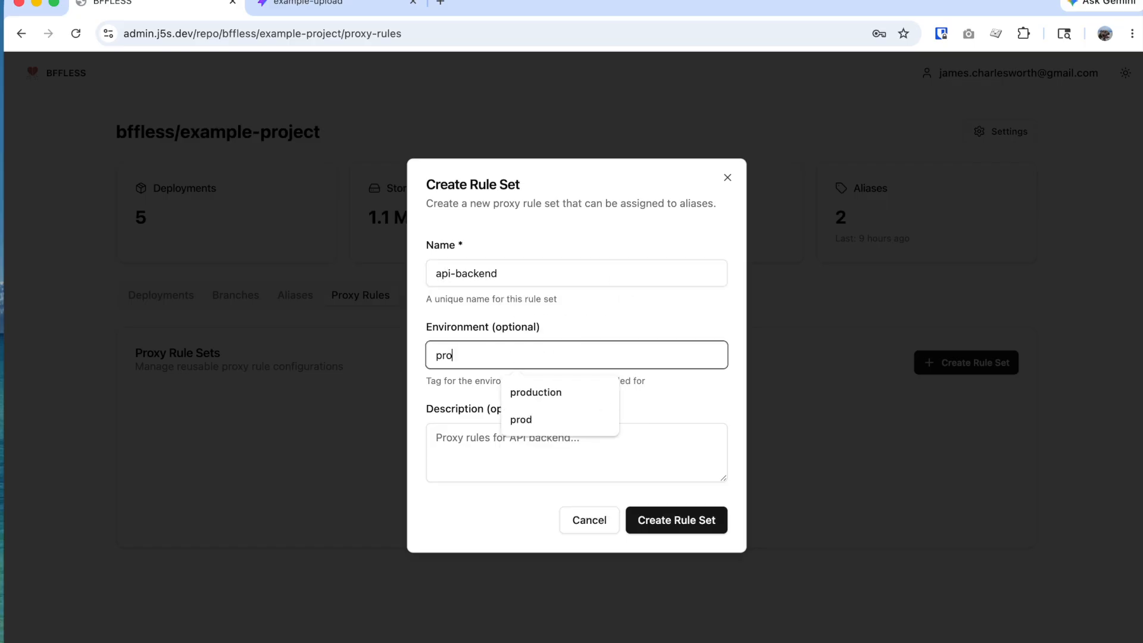
{"action": "left_click", "coordinate": [631, 440]}
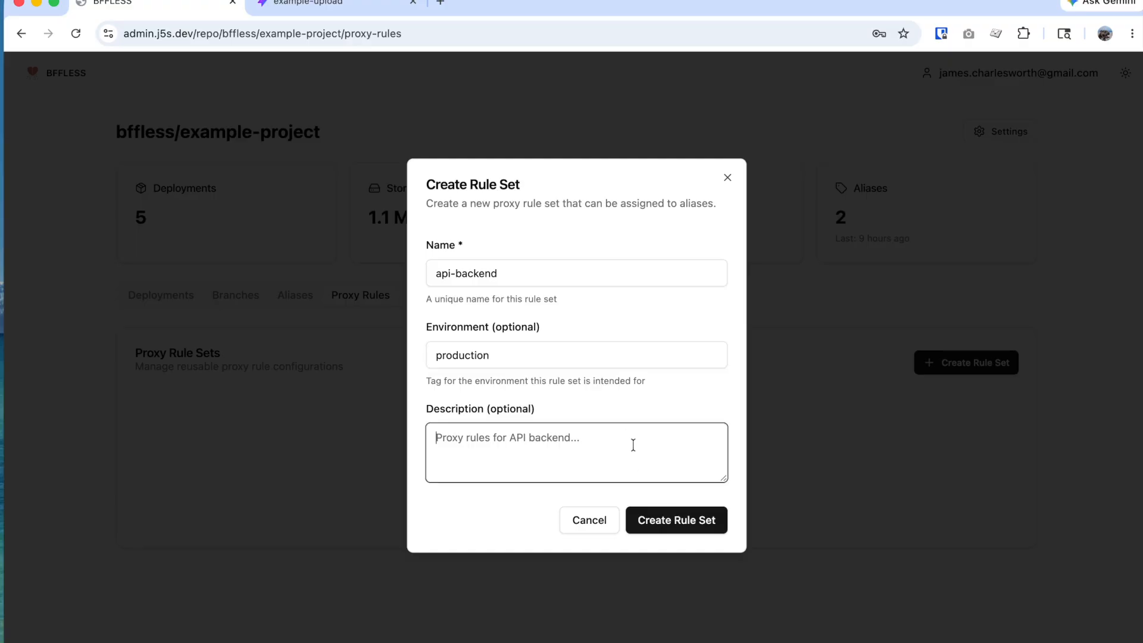
{"action": "left_click", "coordinate": [683, 518]}
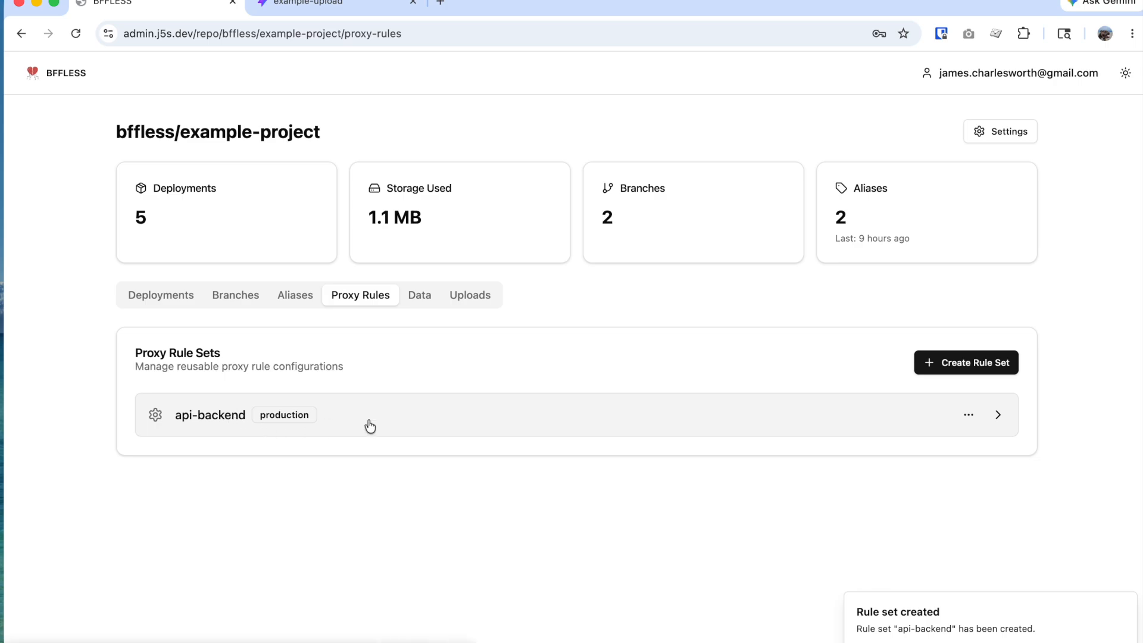
Step: Attach the api-backend rule set to the pr-2 alias and save it
{"action": "left_click", "coordinate": [304, 305]}
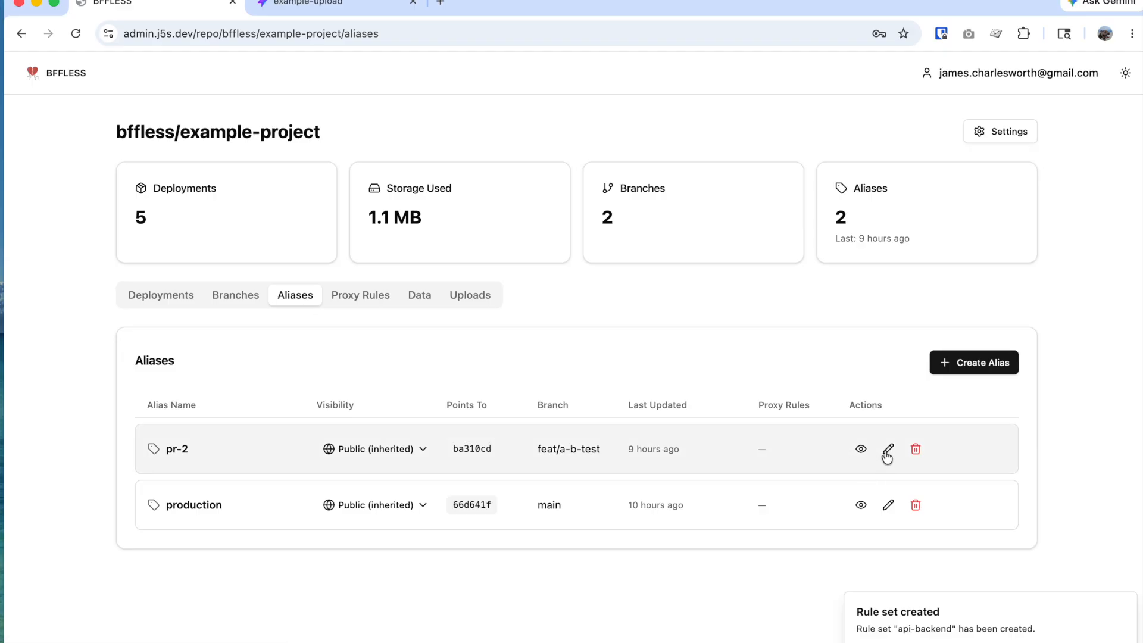
{"action": "left_click", "coordinate": [887, 449]}
{"action": "left_click", "coordinate": [611, 322]}
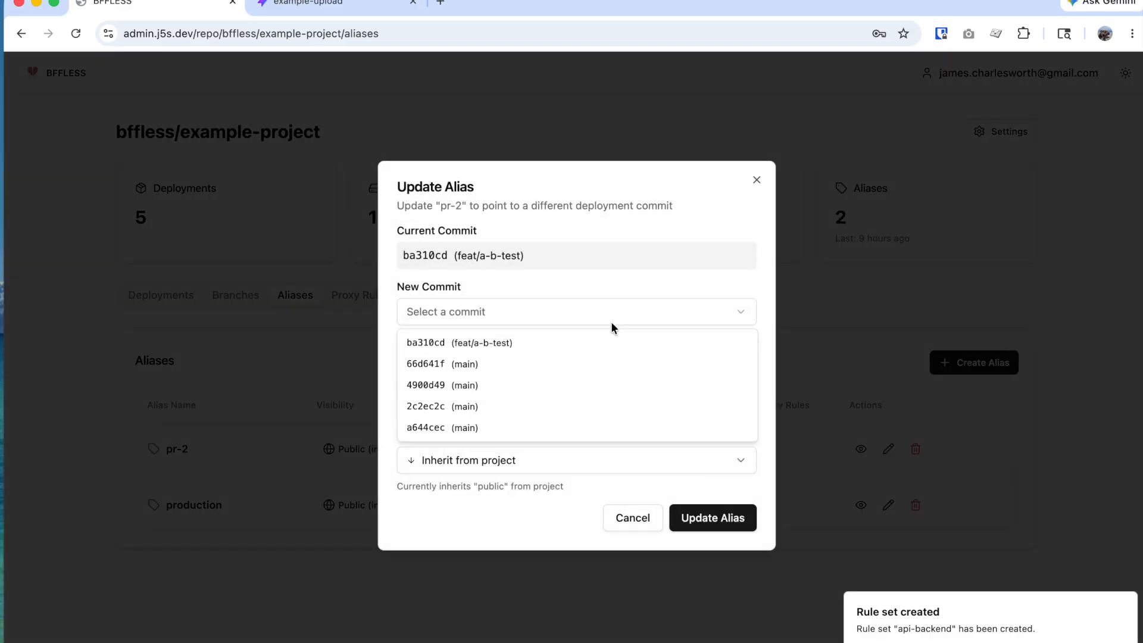
{"action": "left_click", "coordinate": [622, 303]}
{"action": "left_click", "coordinate": [594, 386]}
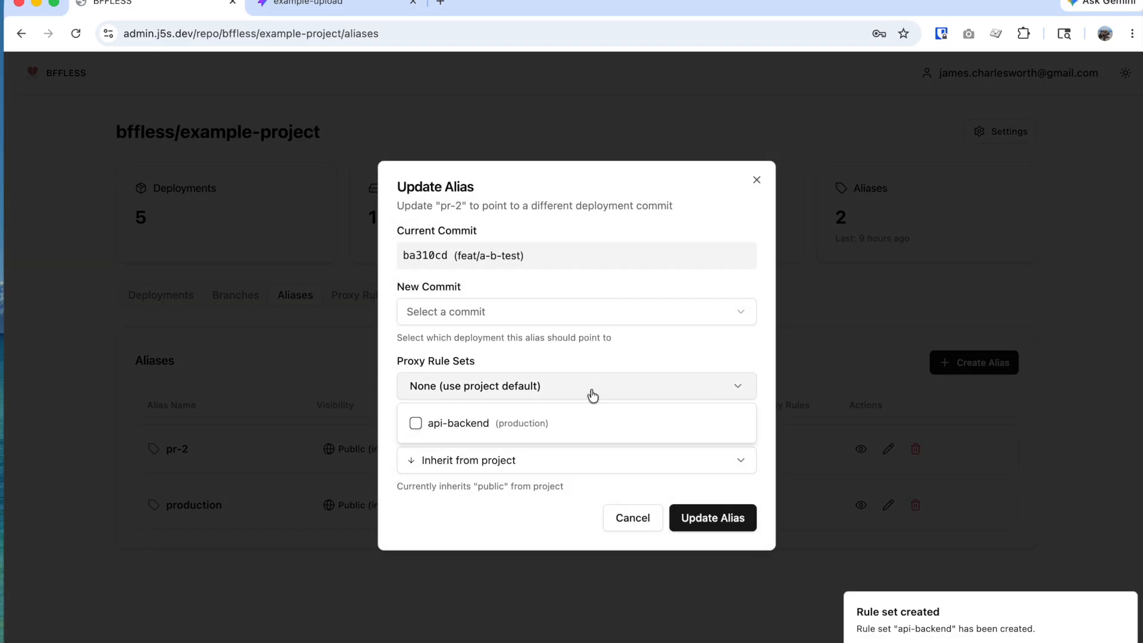
{"action": "left_click", "coordinate": [509, 433]}
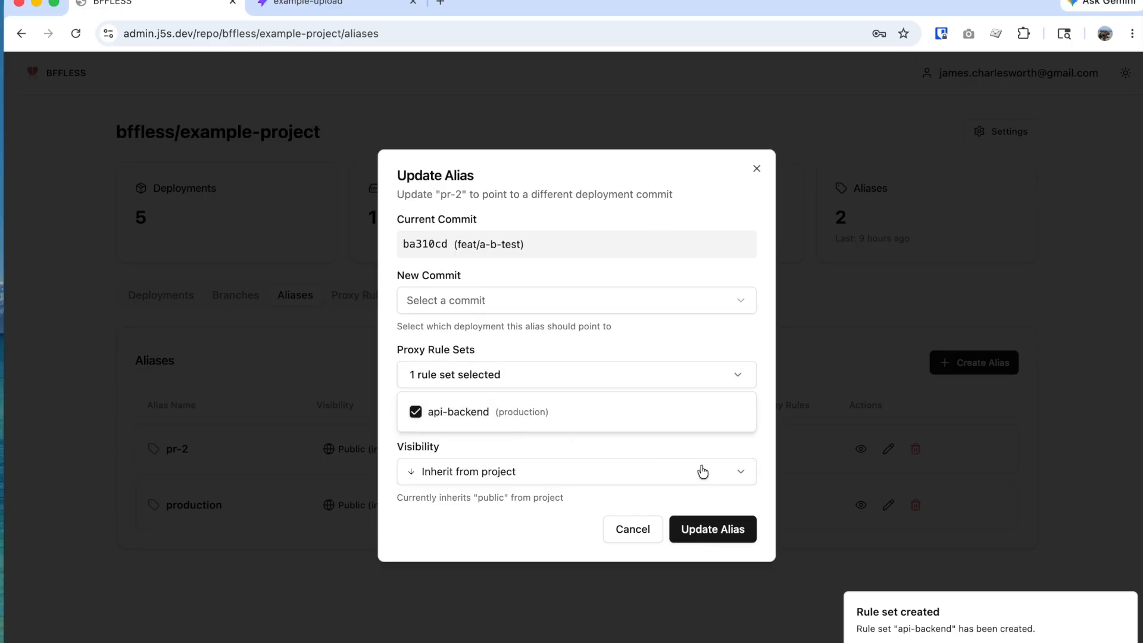
{"action": "left_click", "coordinate": [716, 529]}
{"action": "left_click", "coordinate": [717, 529]}
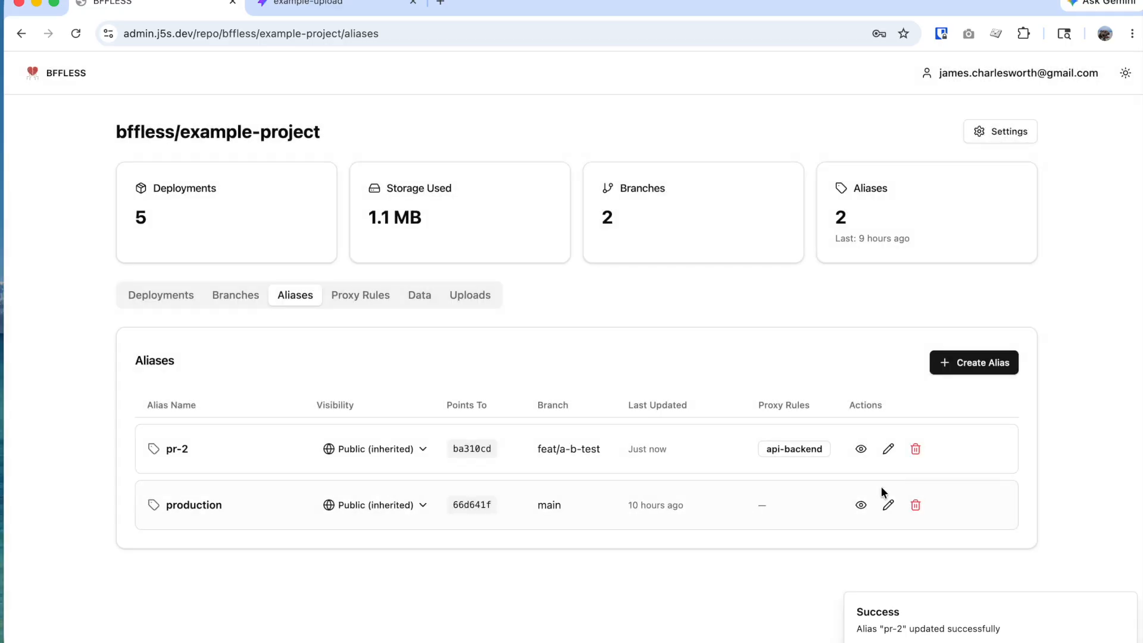
Step: Attach api-backend to the production alias as well and save it
{"action": "left_click", "coordinate": [888, 504]}
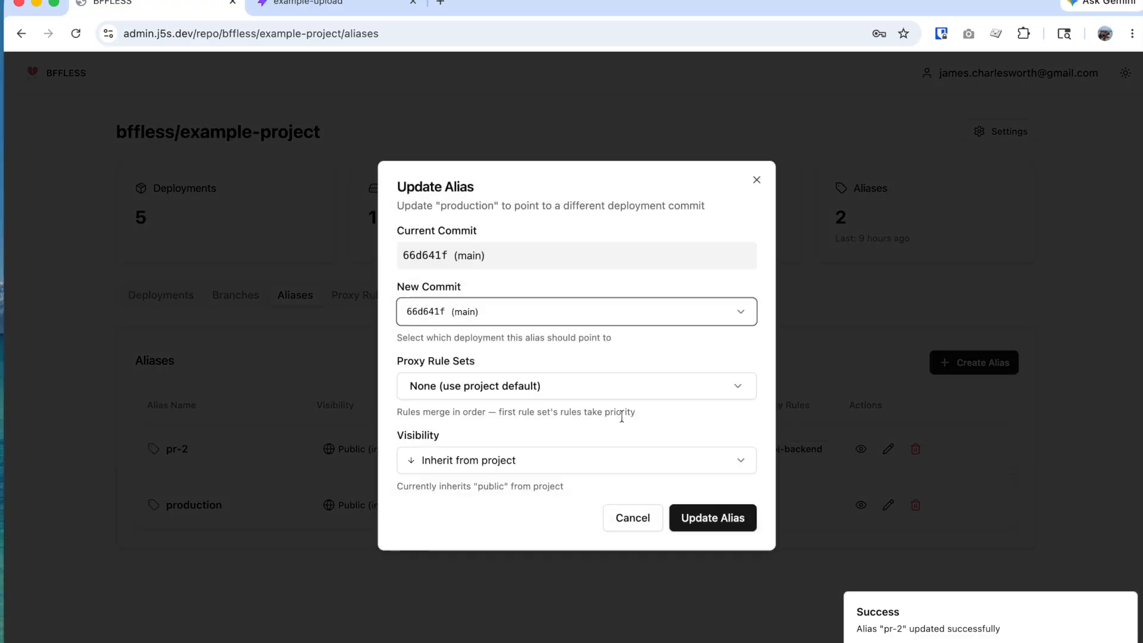
{"action": "left_click", "coordinate": [557, 398]}
{"action": "left_click", "coordinate": [530, 427]}
{"action": "left_click", "coordinate": [703, 528]}
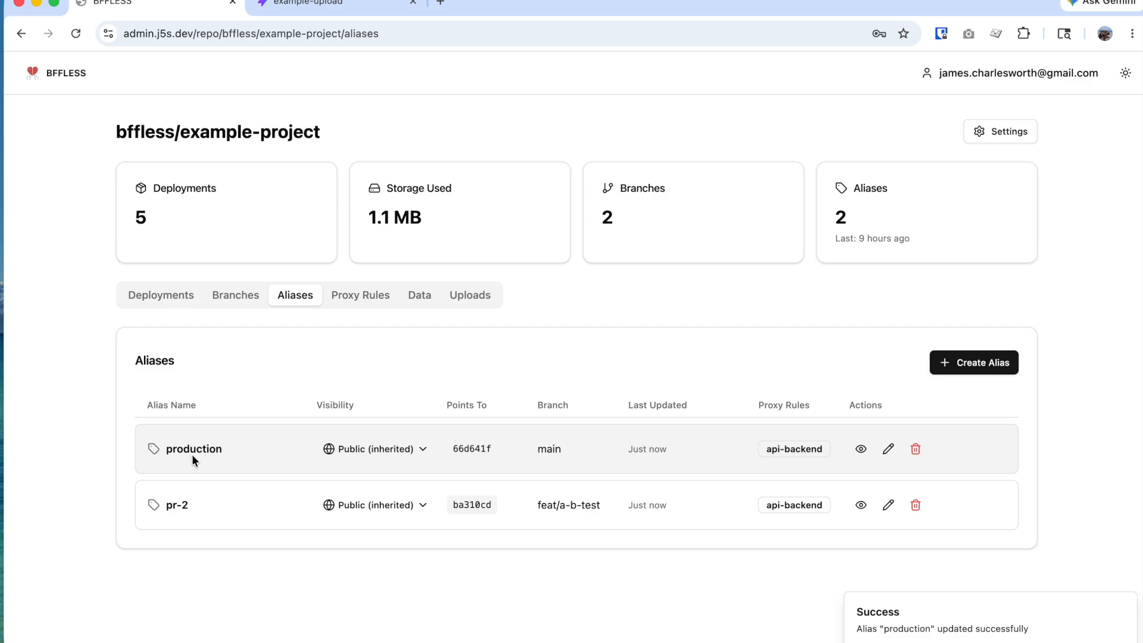
Step: Start a new rule in api-backend with path pattern /api/contact
{"action": "left_click", "coordinate": [376, 295]}
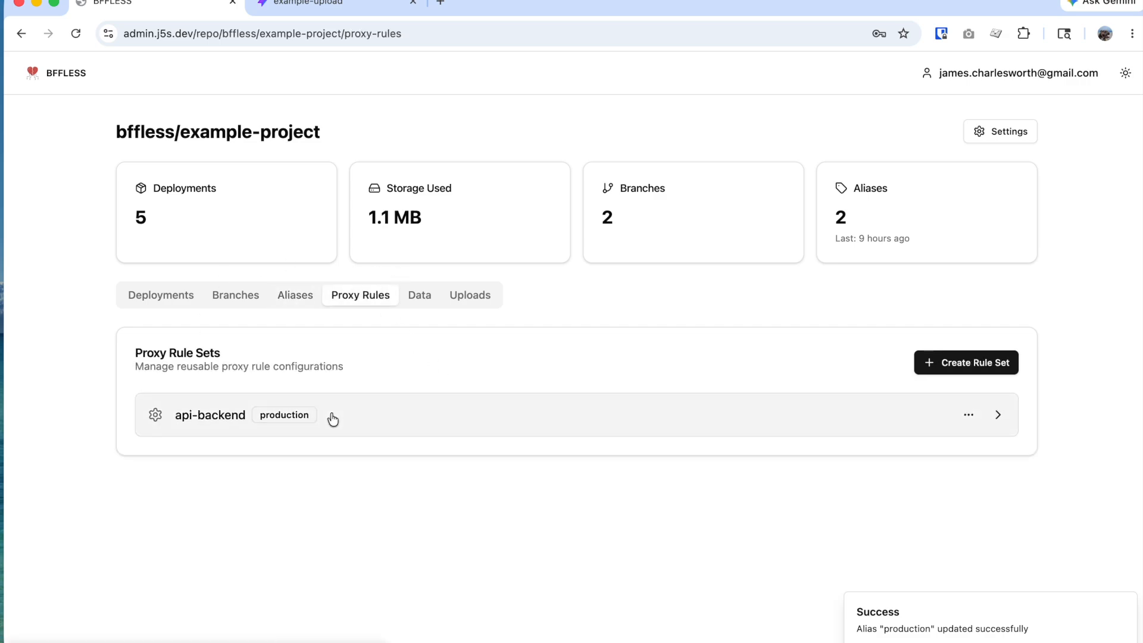
{"action": "left_click", "coordinate": [559, 418]}
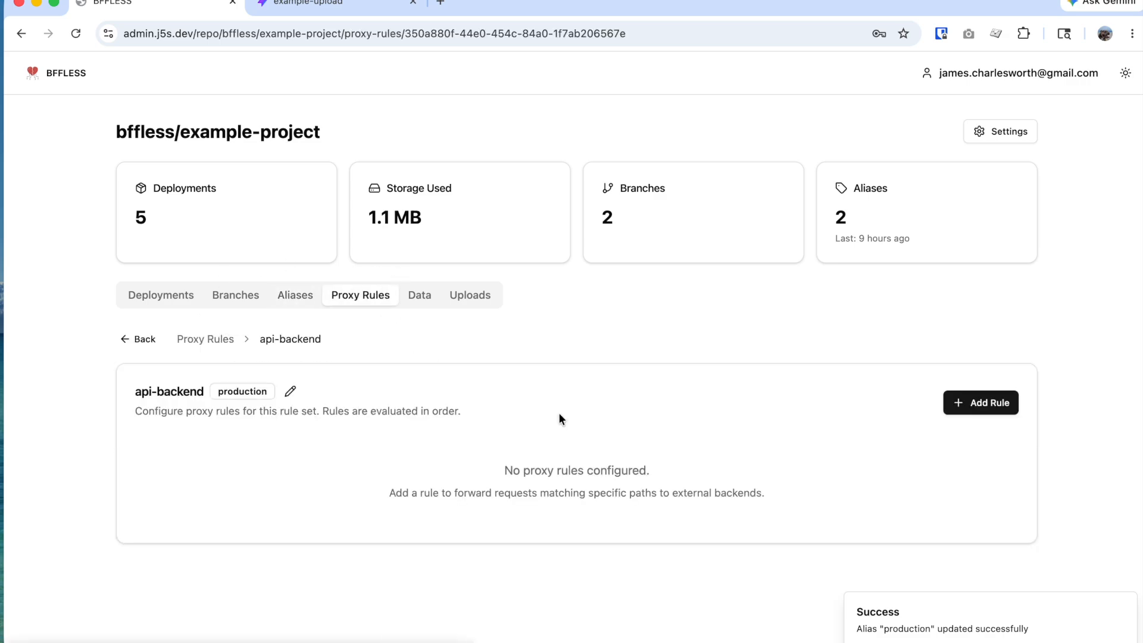
{"action": "left_click", "coordinate": [965, 406]}
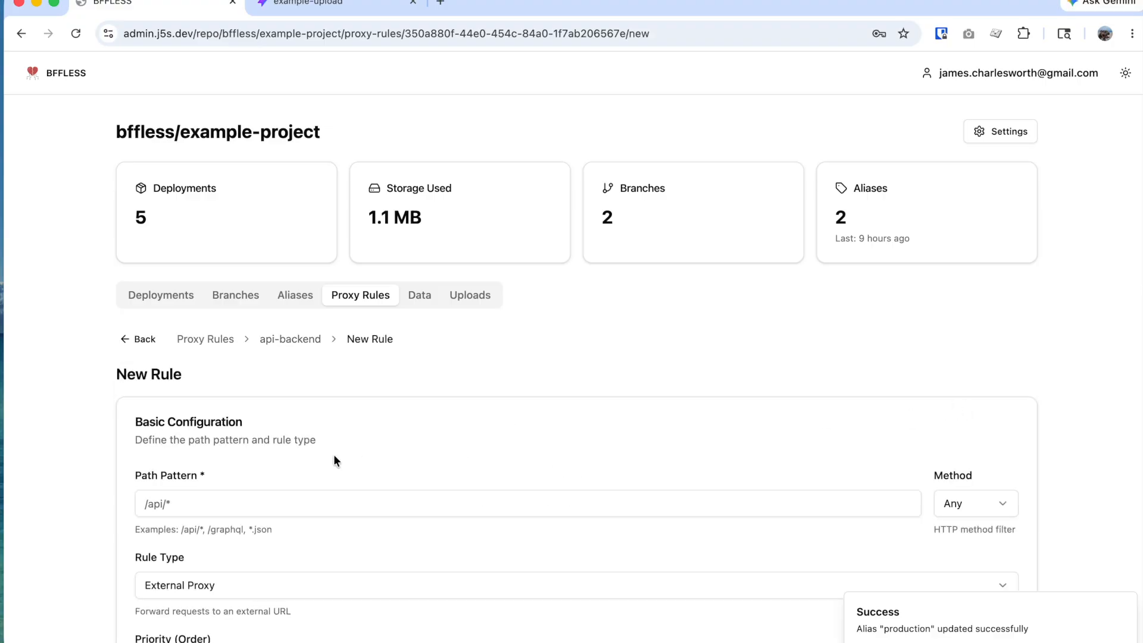
{"action": "scroll", "coordinate": [338, 455], "scroll_direction": "down", "scroll_amount": 3}
{"action": "scroll", "coordinate": [202, 401], "scroll_direction": "down", "scroll_amount": 1}
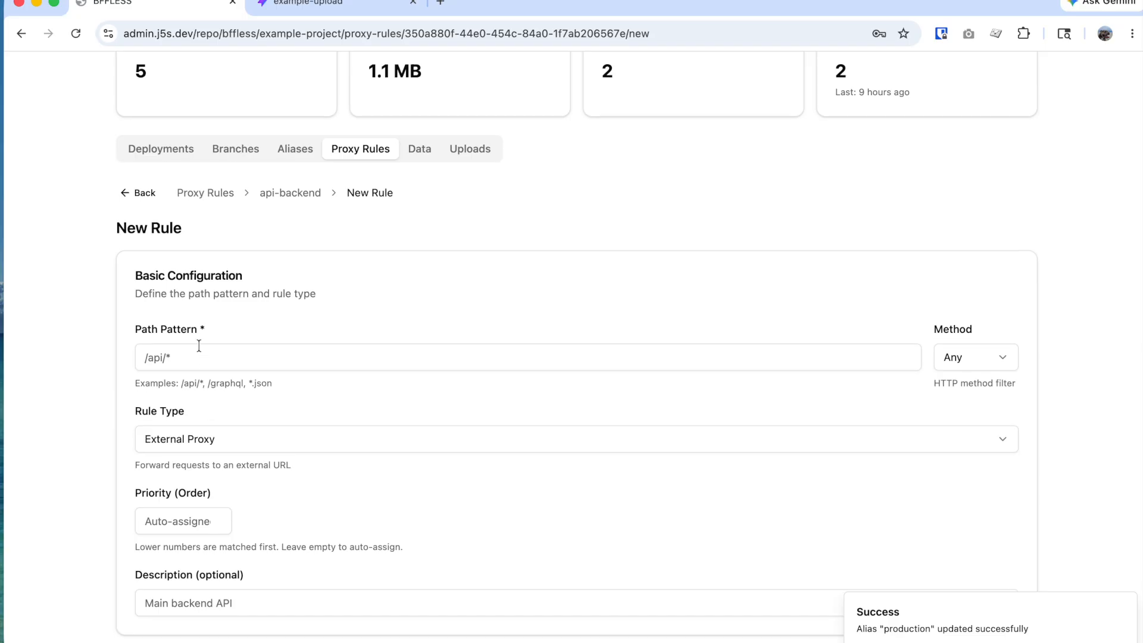
{"action": "left_click", "coordinate": [188, 353]}
{"action": "type", "text": "/"}
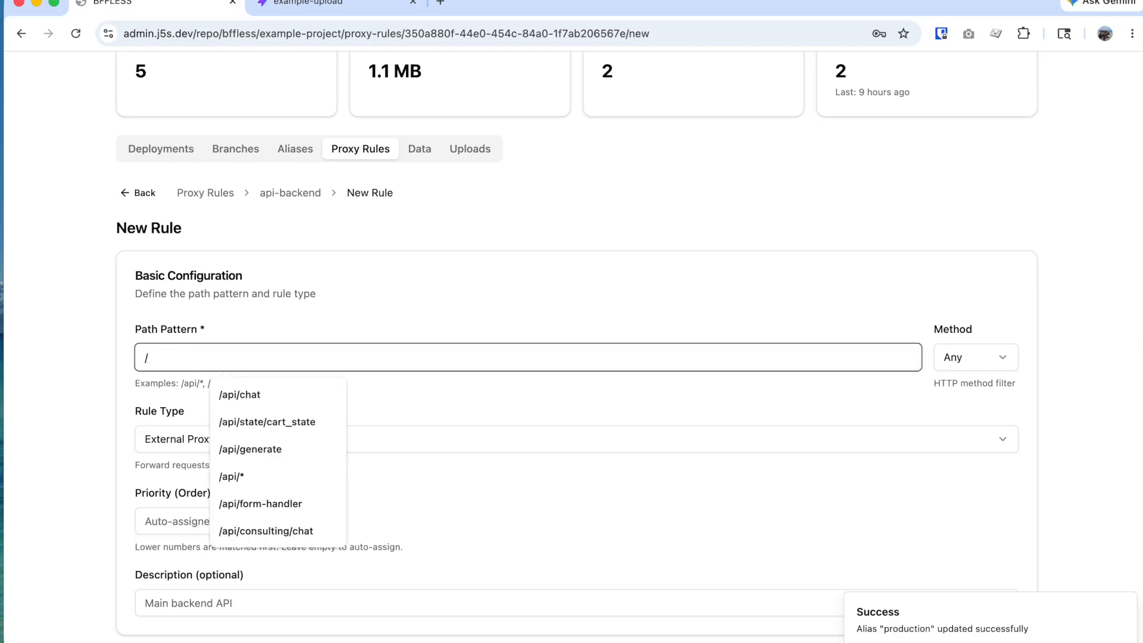
{"action": "type", "text": "api/con"}
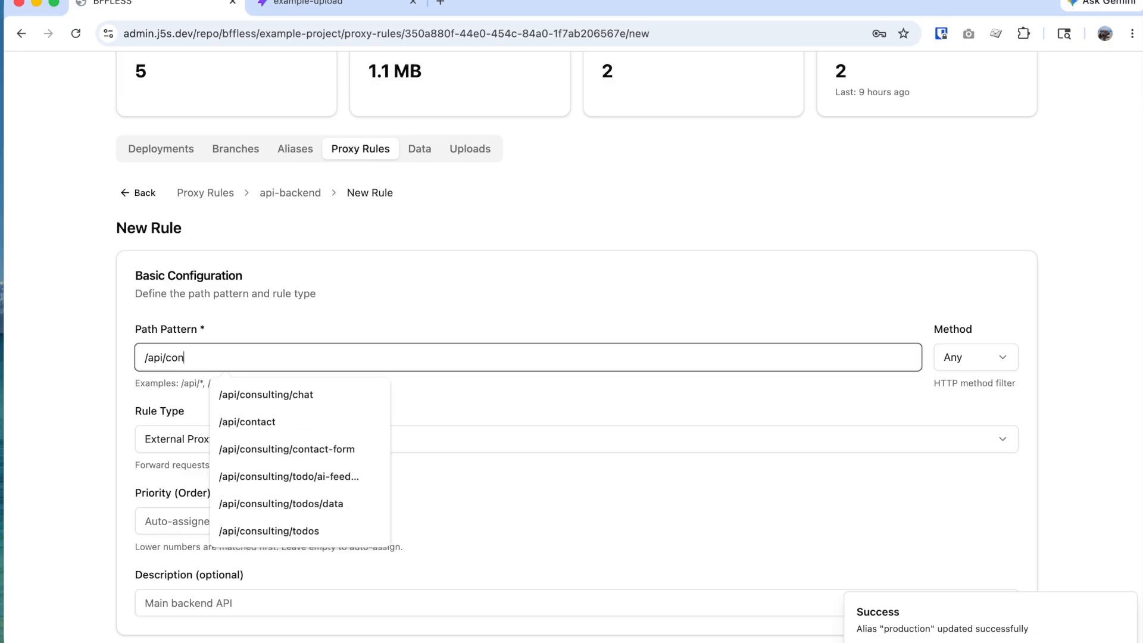
{"action": "type", "text": "tqct"}
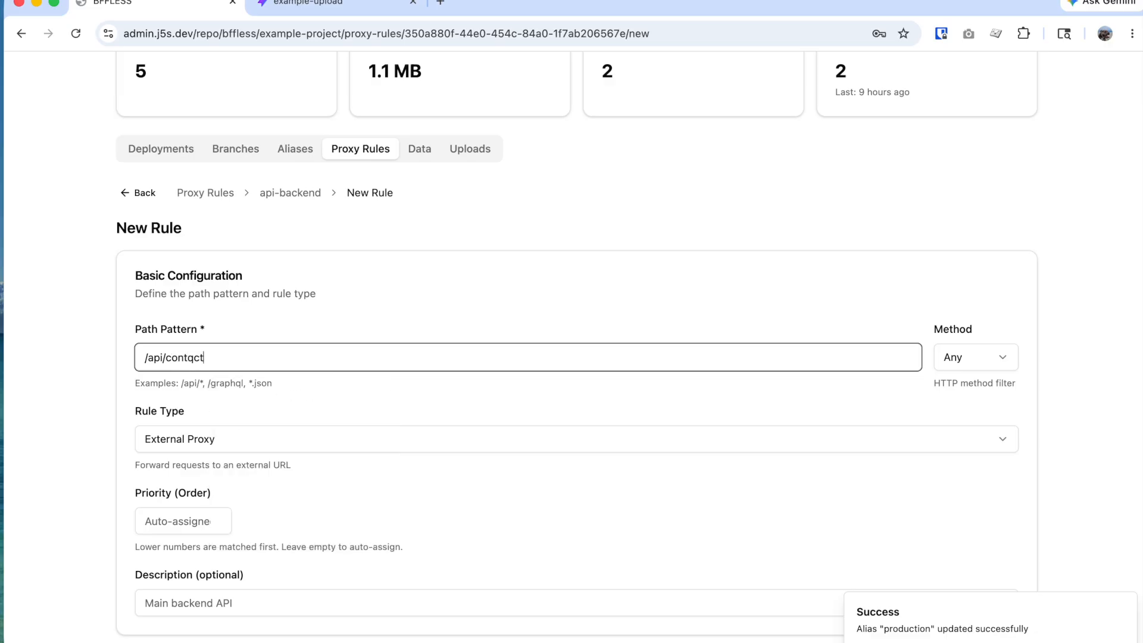
{"action": "key", "text": "BackSpace"}
{"action": "type", "text": "a"}
{"action": "scroll", "coordinate": [260, 394], "scroll_direction": "down", "scroll_amount": 2}
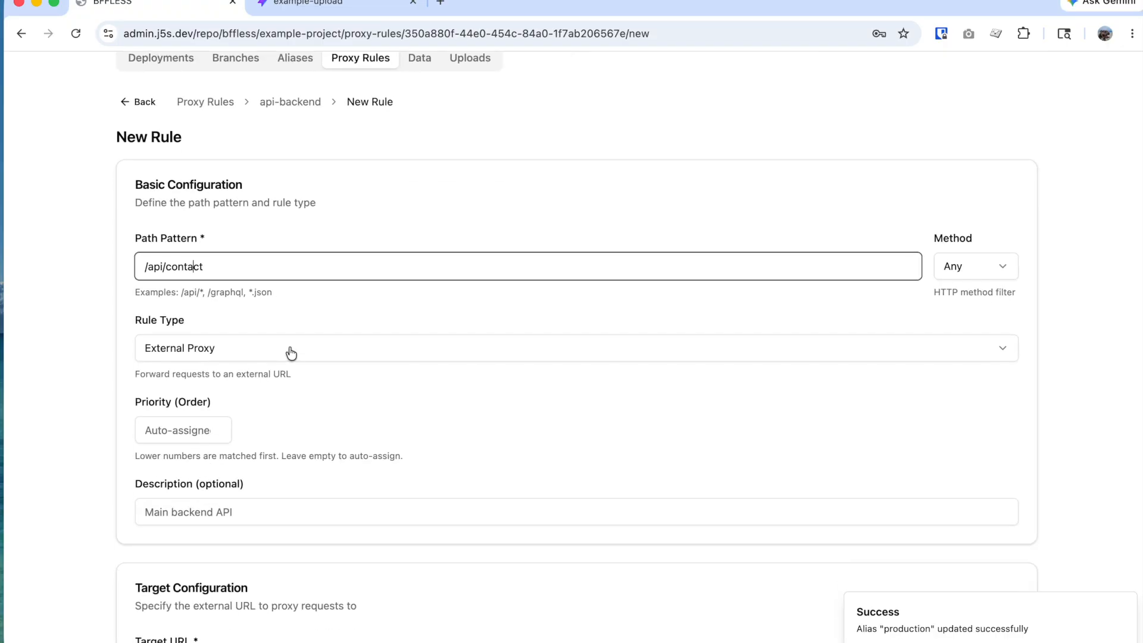
Step: Make the rule a Pipeline named Contact Form Handler
{"action": "left_click", "coordinate": [291, 354]}
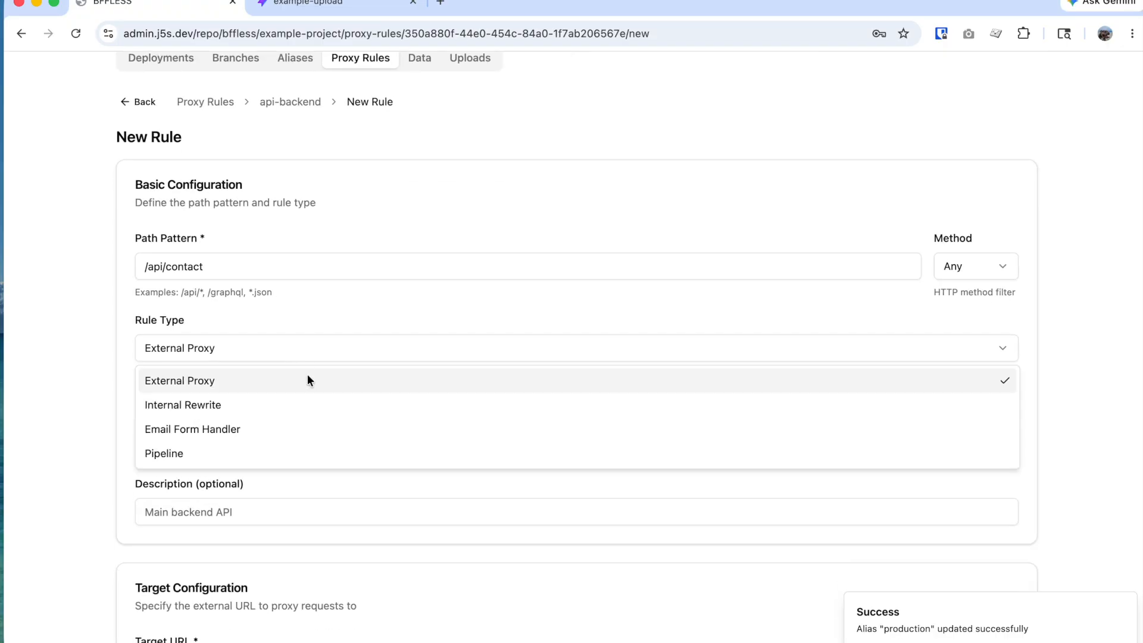
{"action": "left_click", "coordinate": [291, 453]}
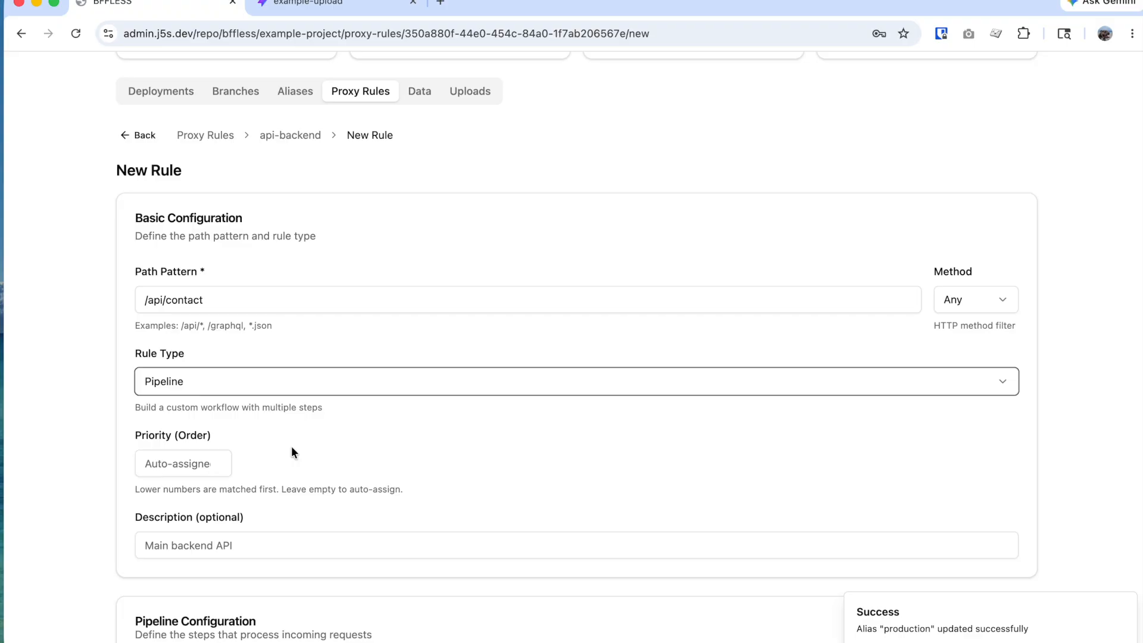
{"action": "scroll", "coordinate": [313, 445], "scroll_direction": "down", "scroll_amount": 3}
{"action": "scroll", "coordinate": [313, 440], "scroll_direction": "down", "scroll_amount": 1}
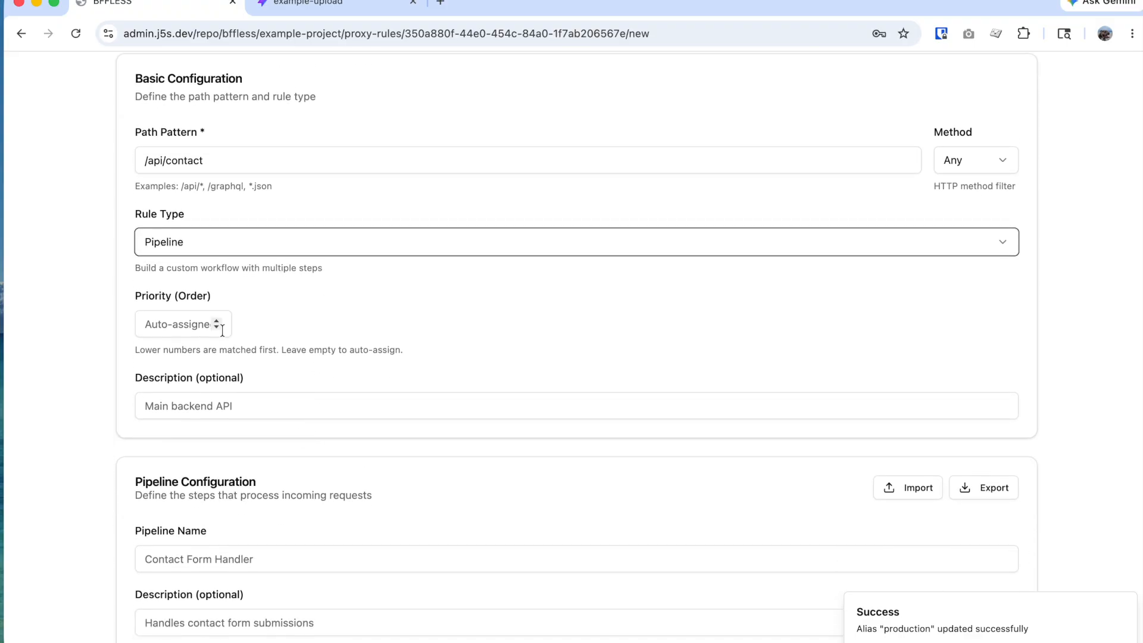
{"action": "scroll", "coordinate": [327, 418], "scroll_direction": "down", "scroll_amount": 5}
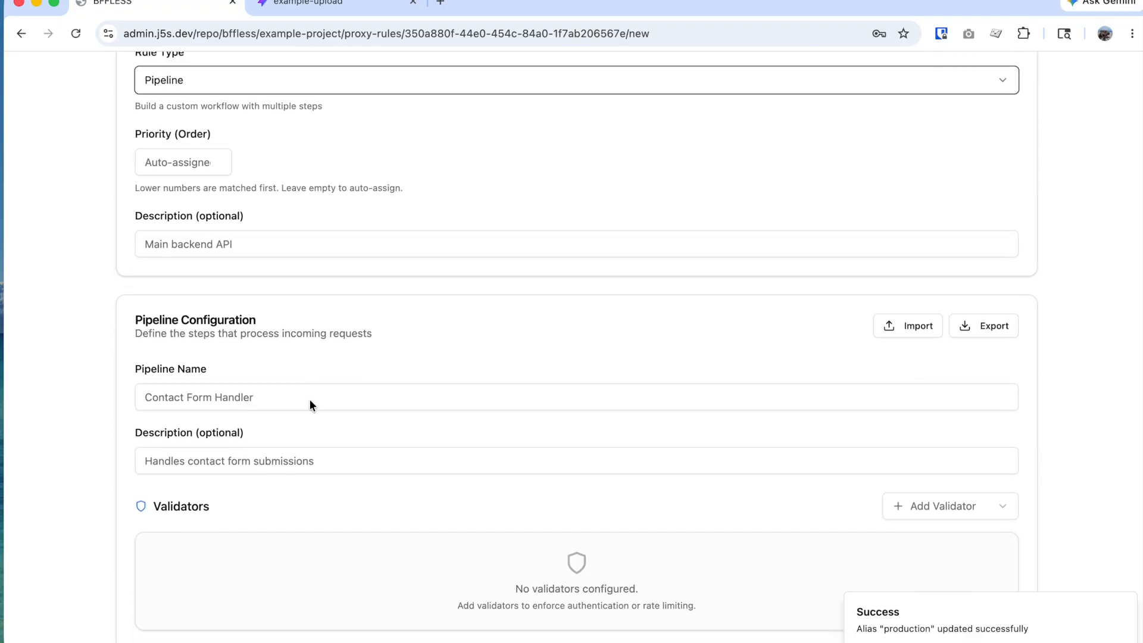
{"action": "left_click", "coordinate": [302, 397]}
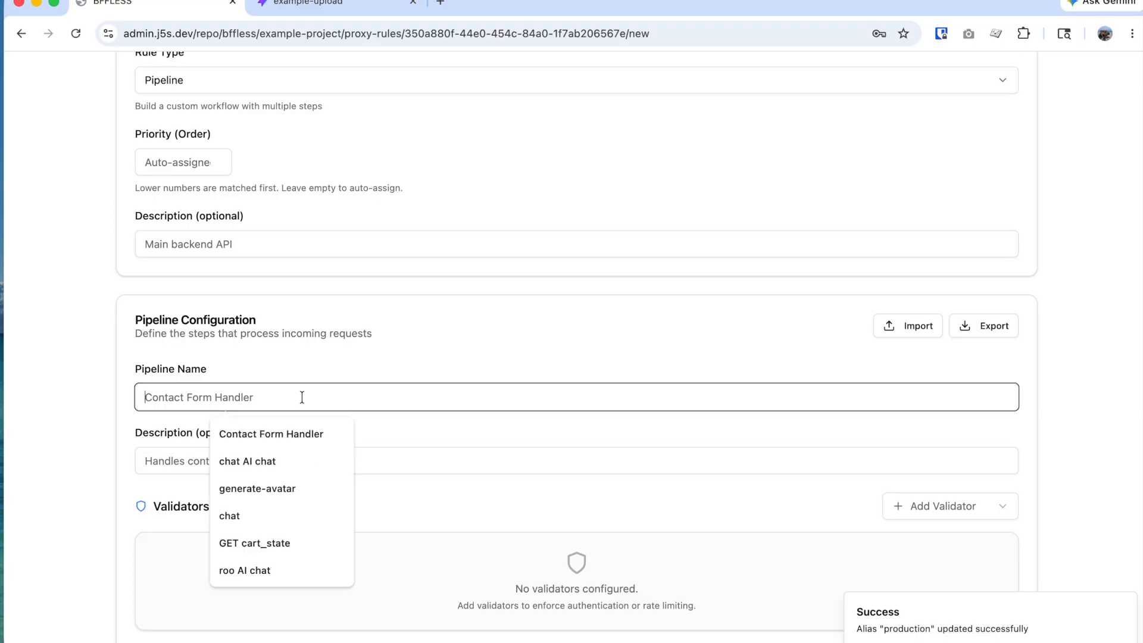
{"action": "key", "text": "Down"}
{"action": "key", "text": "Return"}
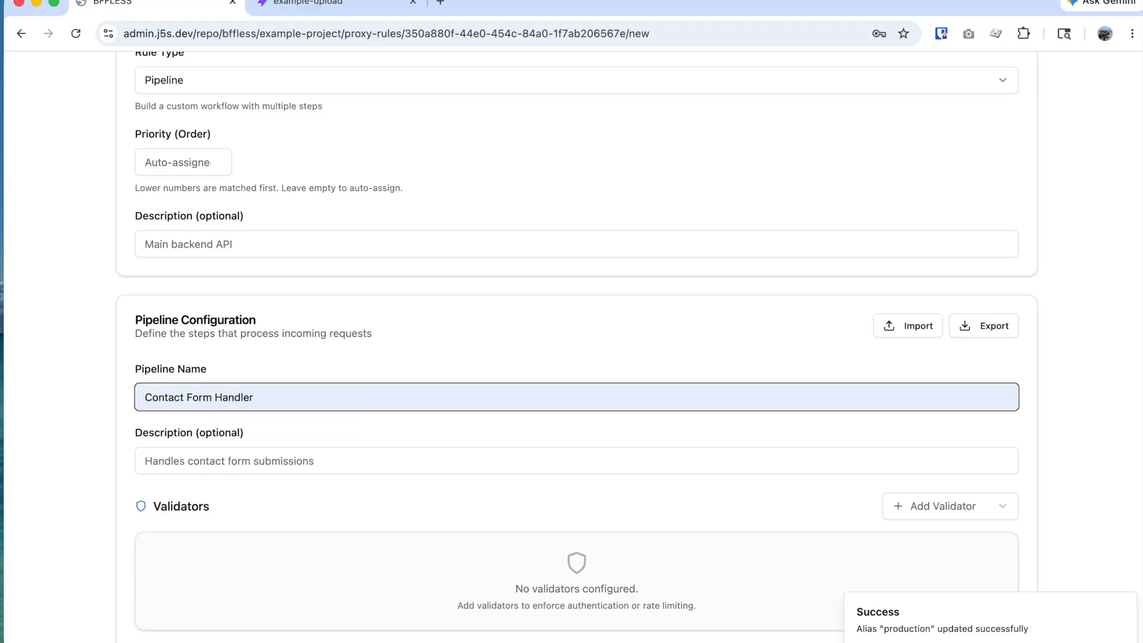
{"action": "scroll", "coordinate": [321, 444], "scroll_direction": "down", "scroll_amount": 3}
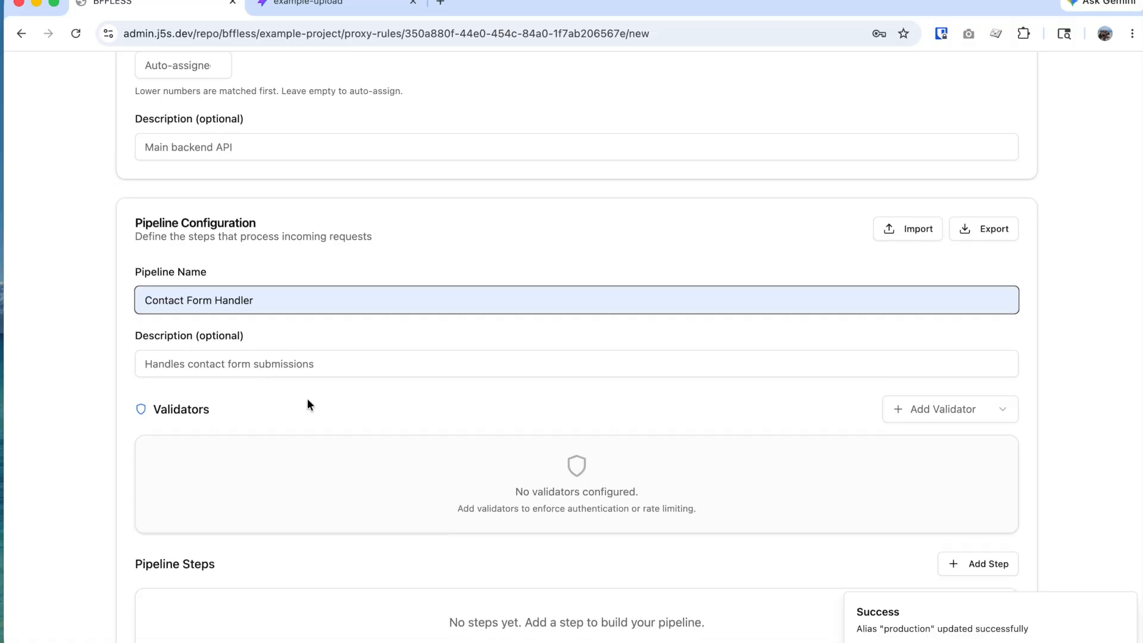
Step: Leave validators empty and add pipeline step 1, form_validation, using Form Validation
{"action": "left_click", "coordinate": [964, 416]}
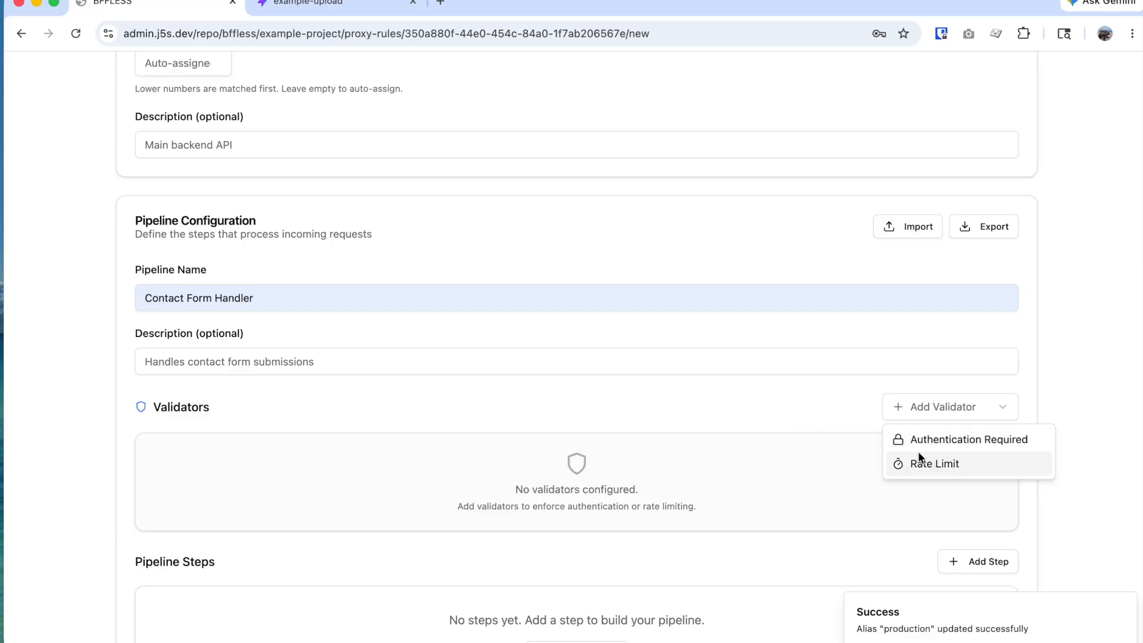
{"action": "left_click", "coordinate": [794, 455]}
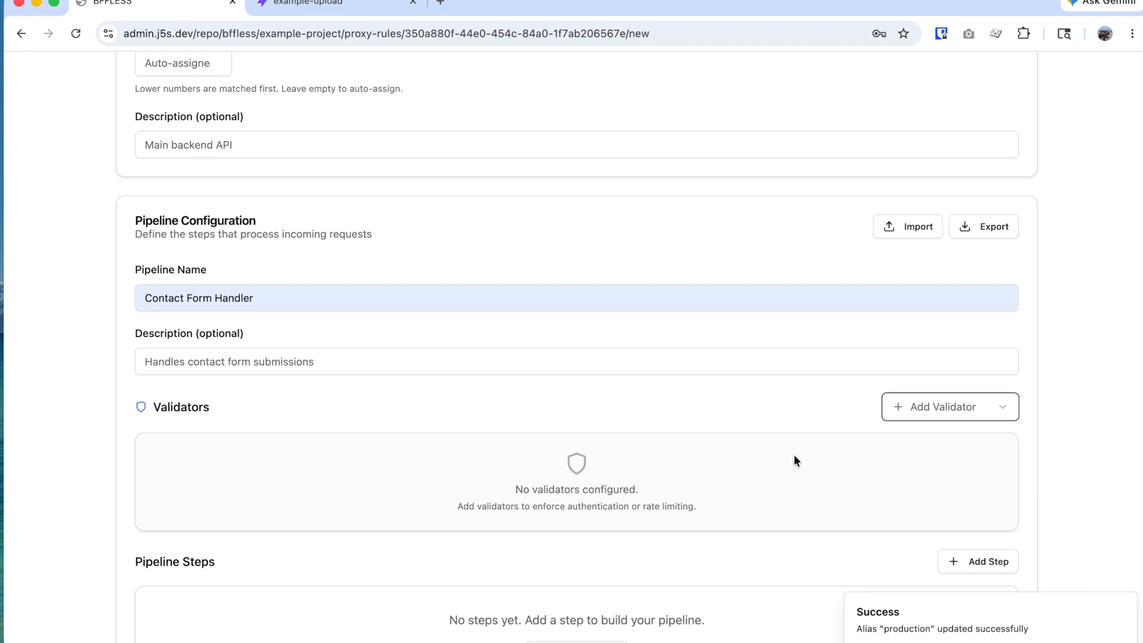
{"action": "left_click", "coordinate": [950, 411]}
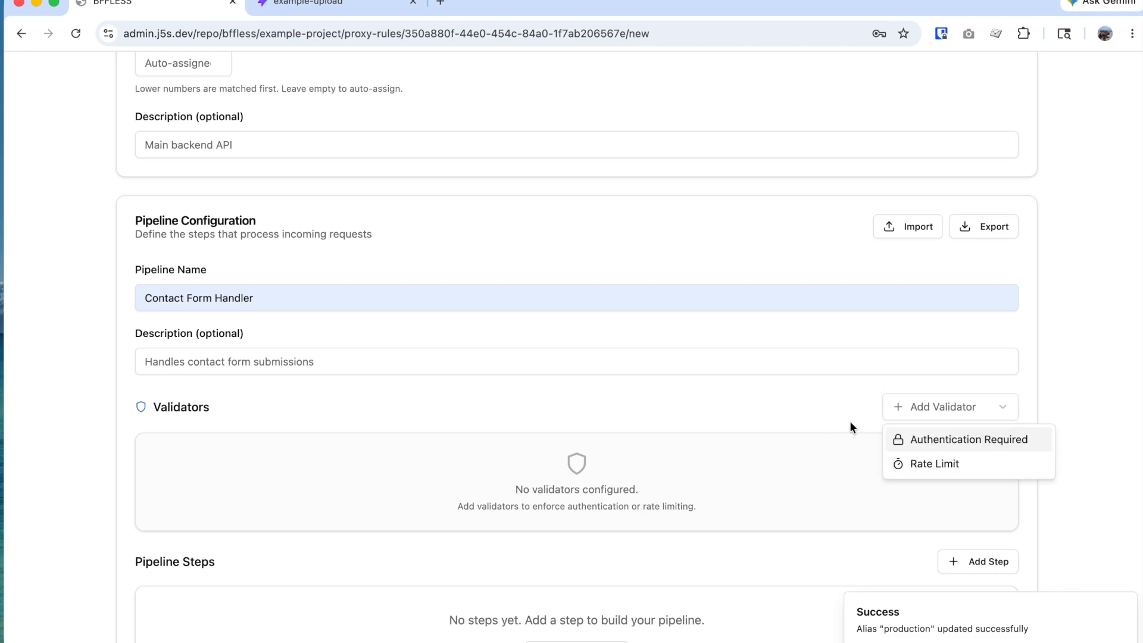
{"action": "left_click", "coordinate": [797, 433]}
{"action": "scroll", "coordinate": [798, 437], "scroll_direction": "down", "scroll_amount": 5}
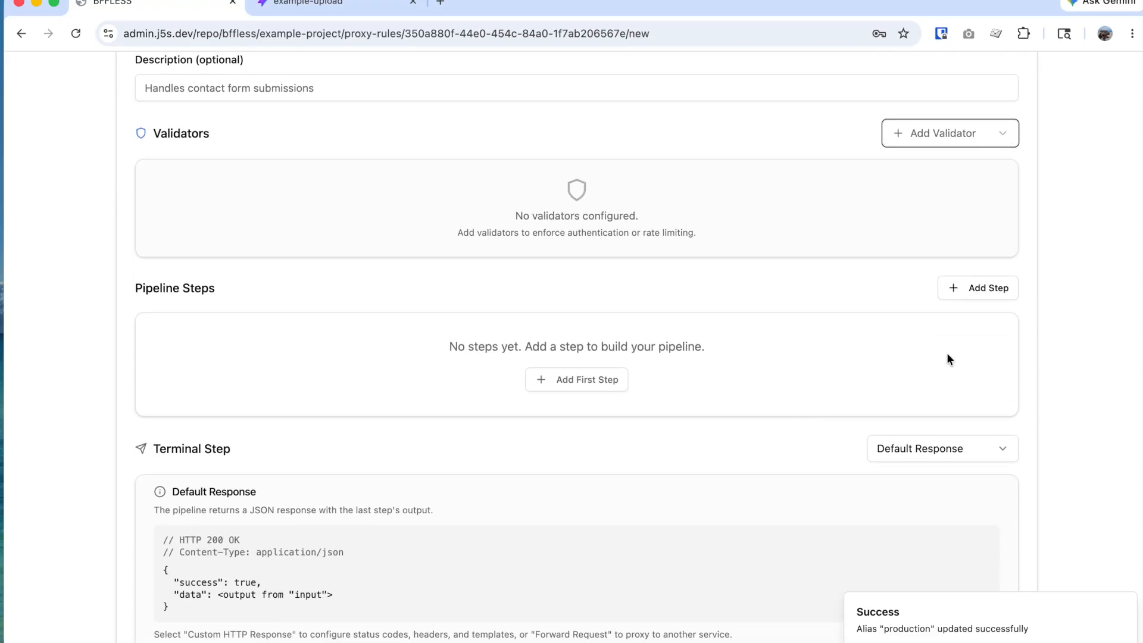
{"action": "left_click", "coordinate": [981, 295]}
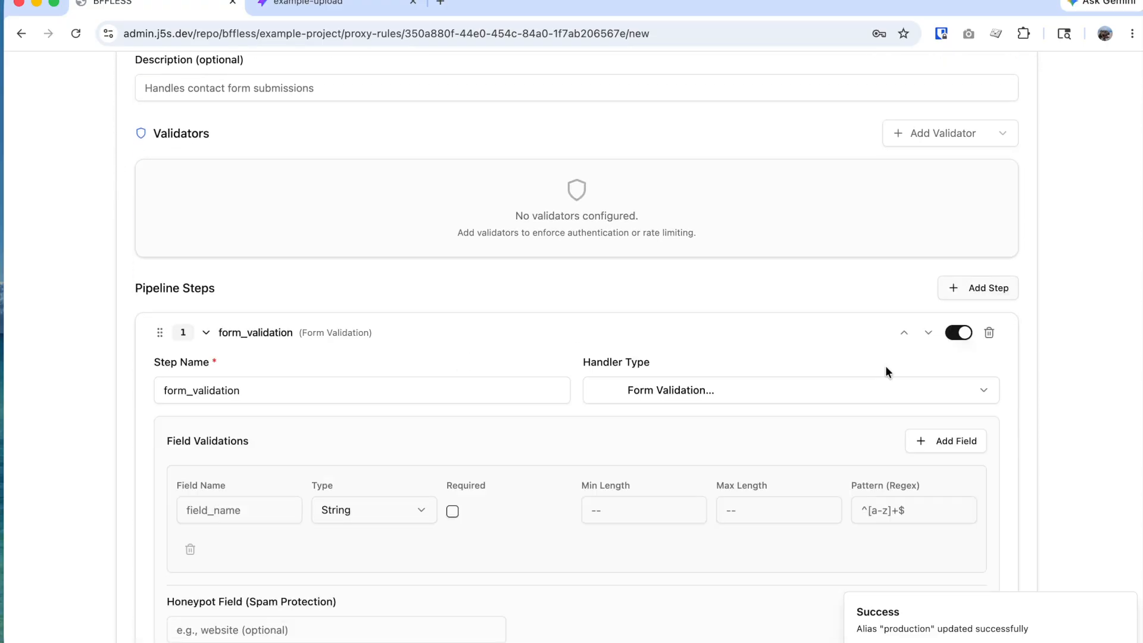
Step: Keep step 1 as Form Validation checking required String fields name and email
{"action": "left_click", "coordinate": [728, 390]}
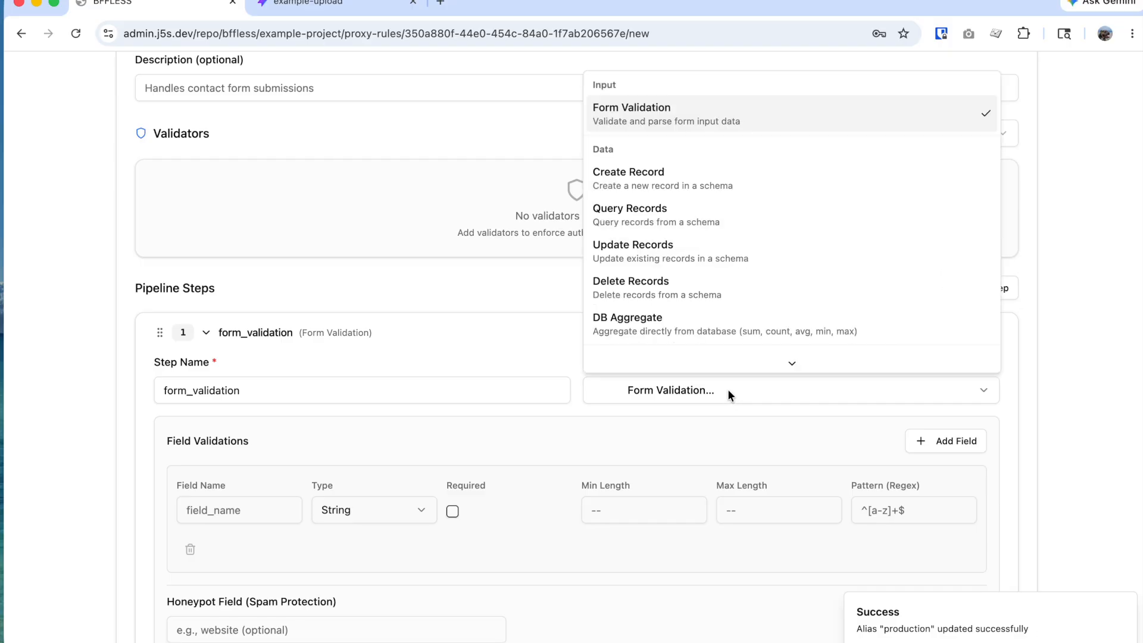
{"action": "left_click", "coordinate": [694, 113]}
{"action": "left_click", "coordinate": [256, 519]}
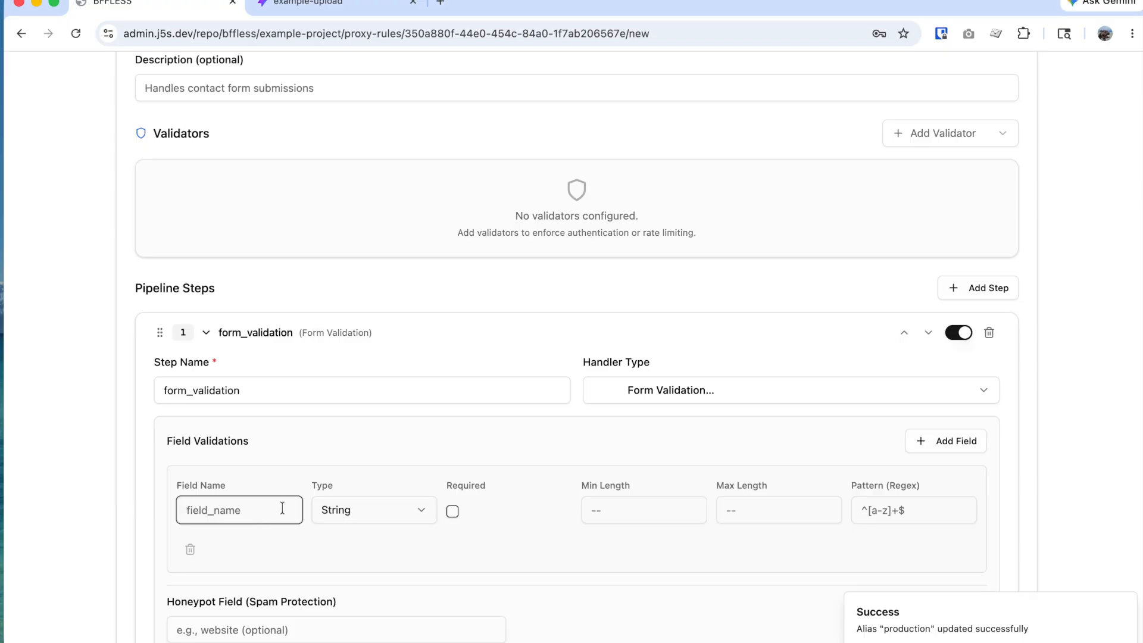
{"action": "type", "text": "name"}
{"action": "left_click", "coordinate": [452, 510]}
{"action": "scroll", "coordinate": [454, 513], "scroll_direction": "down", "scroll_amount": 3}
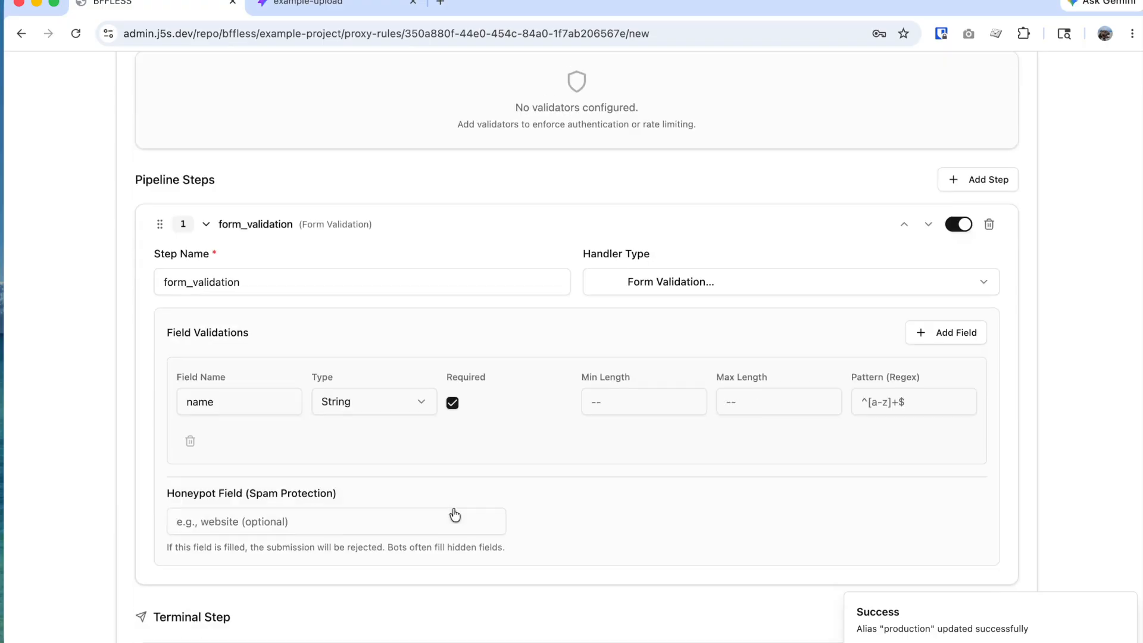
{"action": "left_click", "coordinate": [950, 306]}
{"action": "left_click", "coordinate": [257, 490]}
{"action": "type", "text": "email"}
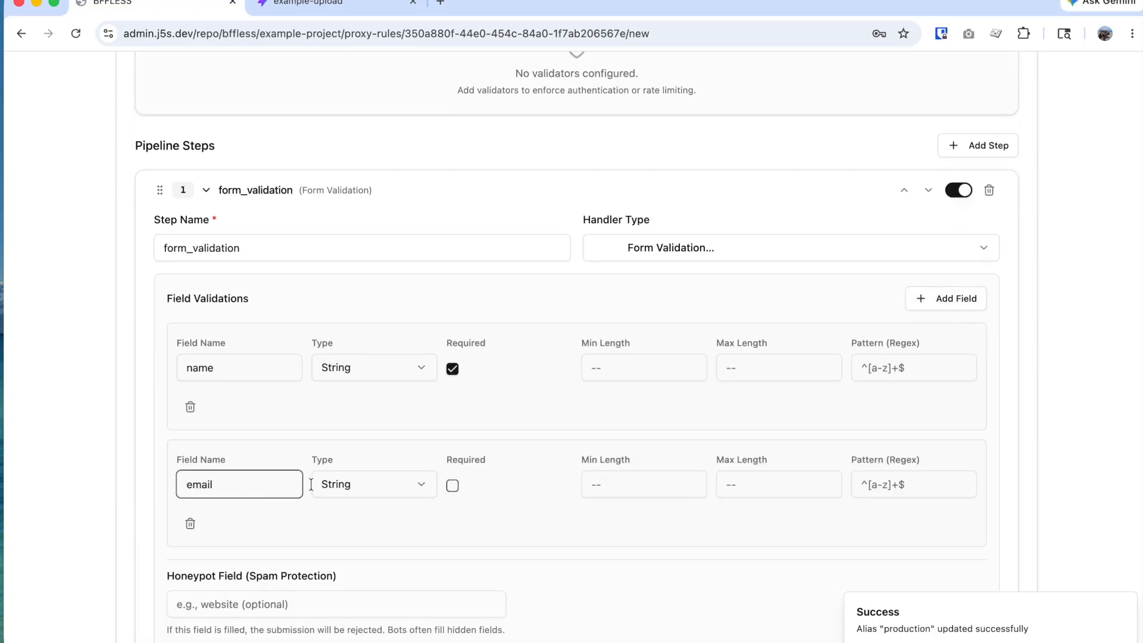
{"action": "left_click", "coordinate": [453, 485]}
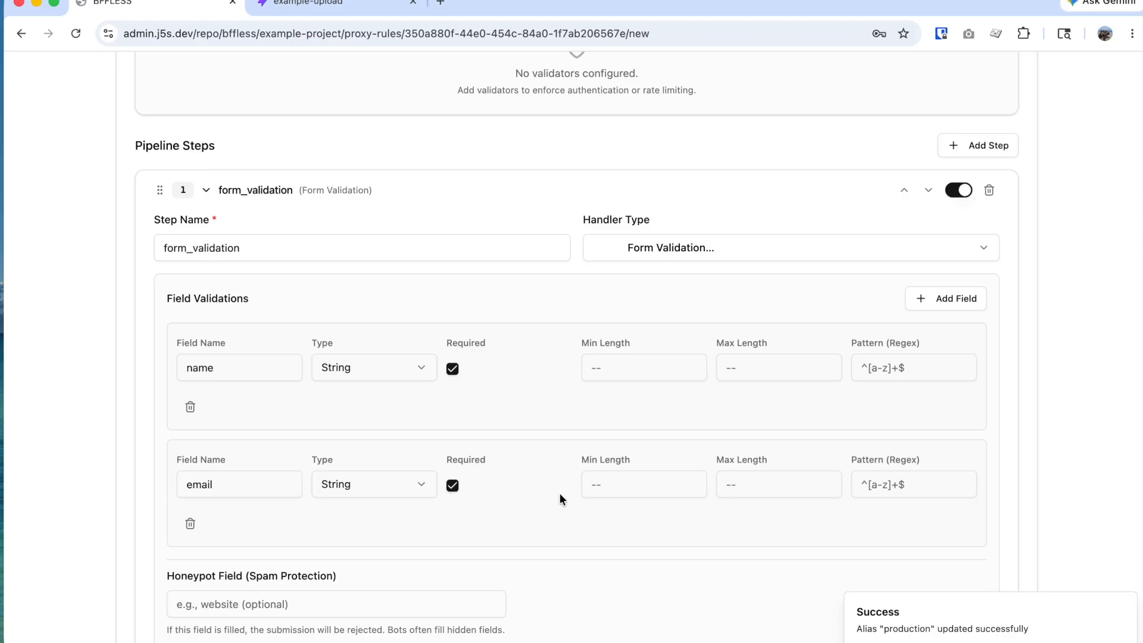
{"action": "scroll", "coordinate": [559, 493], "scroll_direction": "down", "scroll_amount": 2}
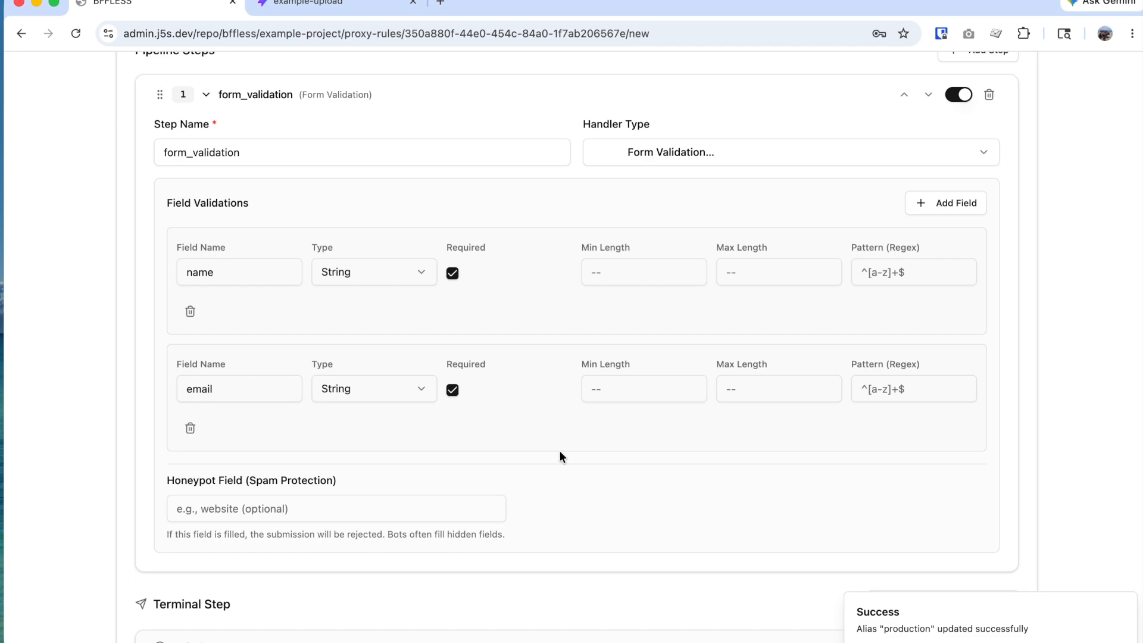
Step: Restrict the /api/contact rule to the POST method
{"action": "scroll", "coordinate": [559, 455], "scroll_direction": "up", "scroll_amount": 10}
{"action": "left_click", "coordinate": [980, 486]}
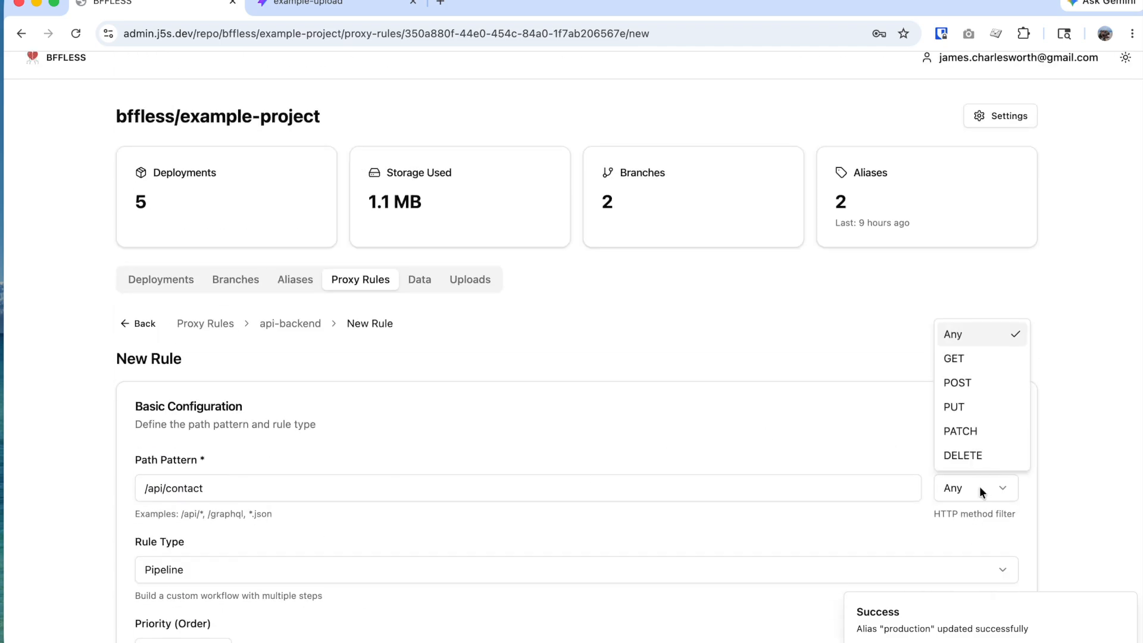
{"action": "left_click", "coordinate": [968, 382]}
{"action": "scroll", "coordinate": [875, 468], "scroll_direction": "down", "scroll_amount": 6}
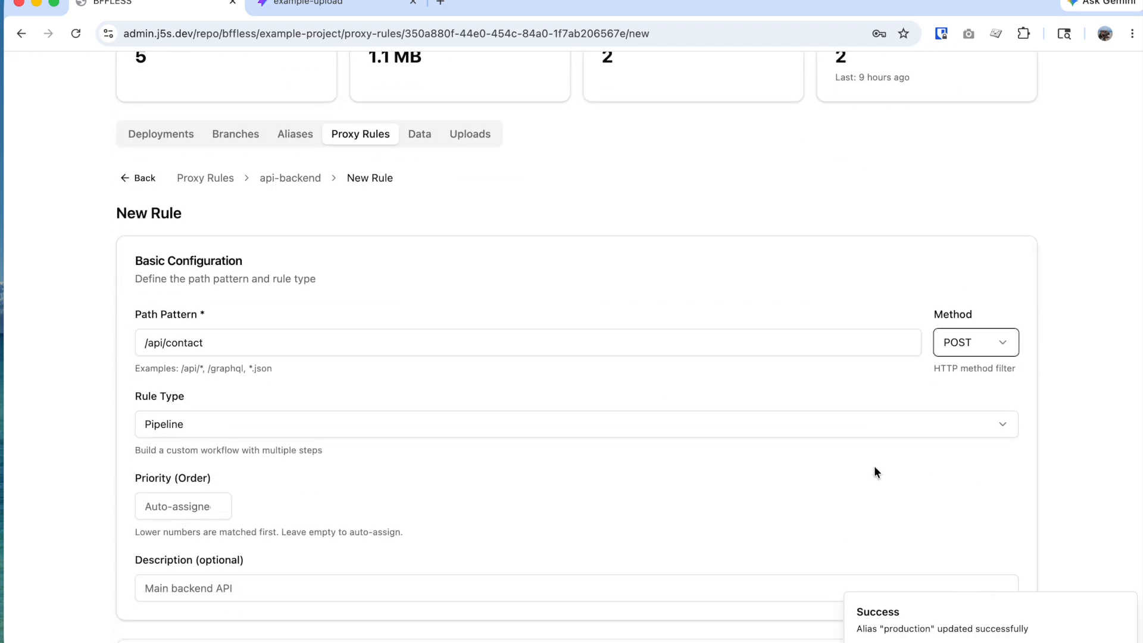
{"action": "left_click", "coordinate": [1125, 604]}
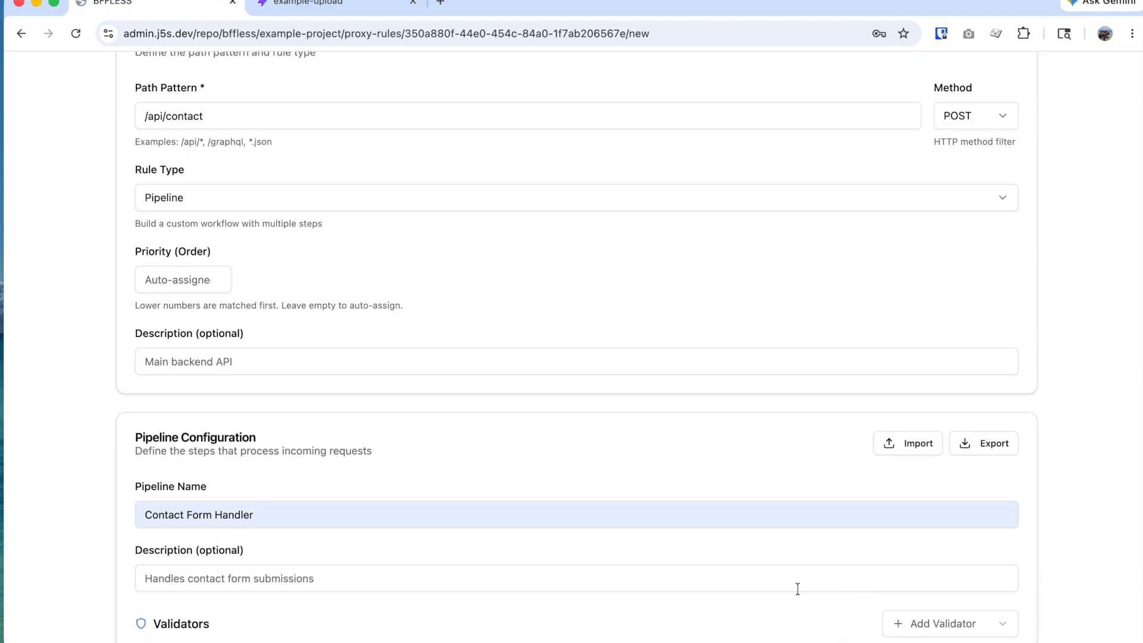
Step: Add a second pipeline step, form_validation_2, after form_validation
{"action": "scroll", "coordinate": [758, 570], "scroll_direction": "down", "scroll_amount": 9}
{"action": "scroll", "coordinate": [369, 533], "scroll_direction": "down", "scroll_amount": 1}
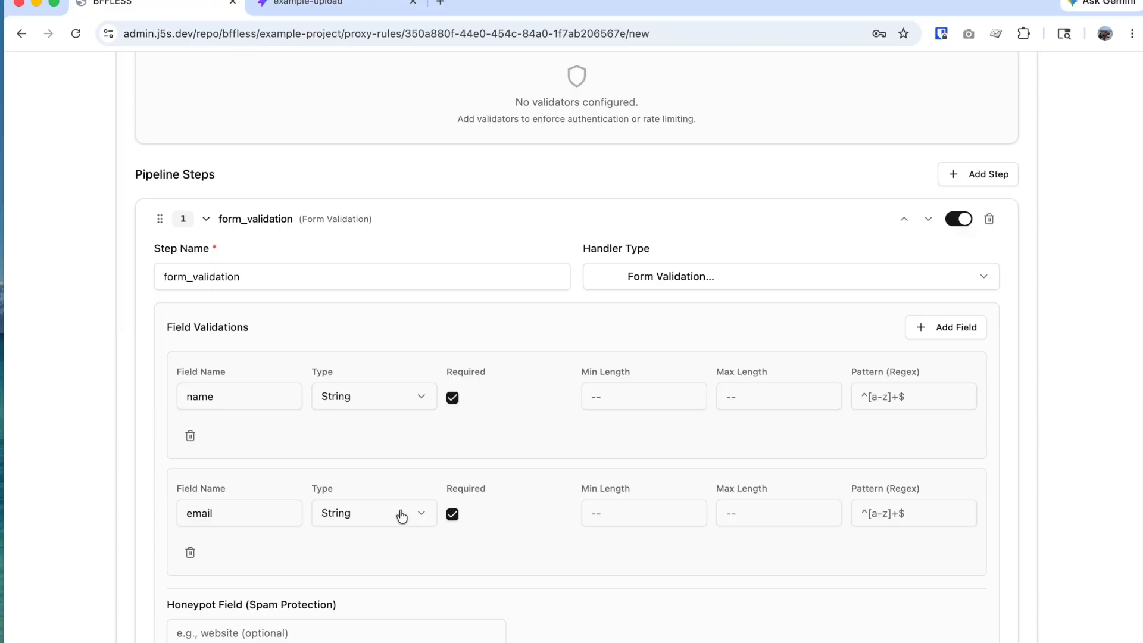
{"action": "scroll", "coordinate": [401, 518], "scroll_direction": "down", "scroll_amount": 2}
{"action": "scroll", "coordinate": [383, 492], "scroll_direction": "down", "scroll_amount": 3}
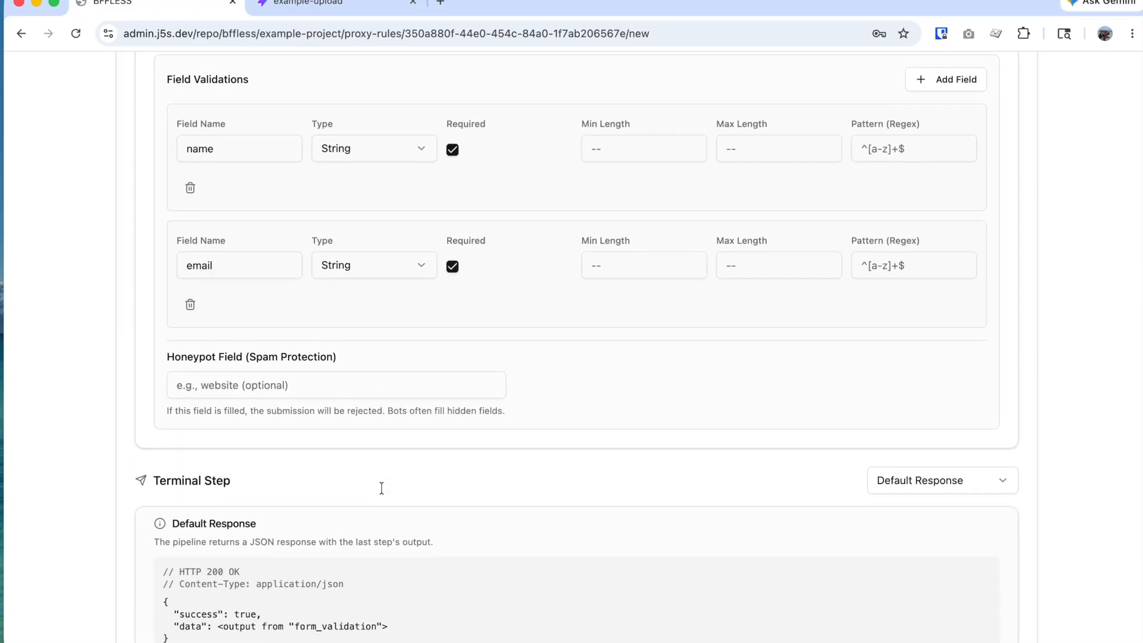
{"action": "scroll", "coordinate": [905, 394], "scroll_direction": "up", "scroll_amount": 7}
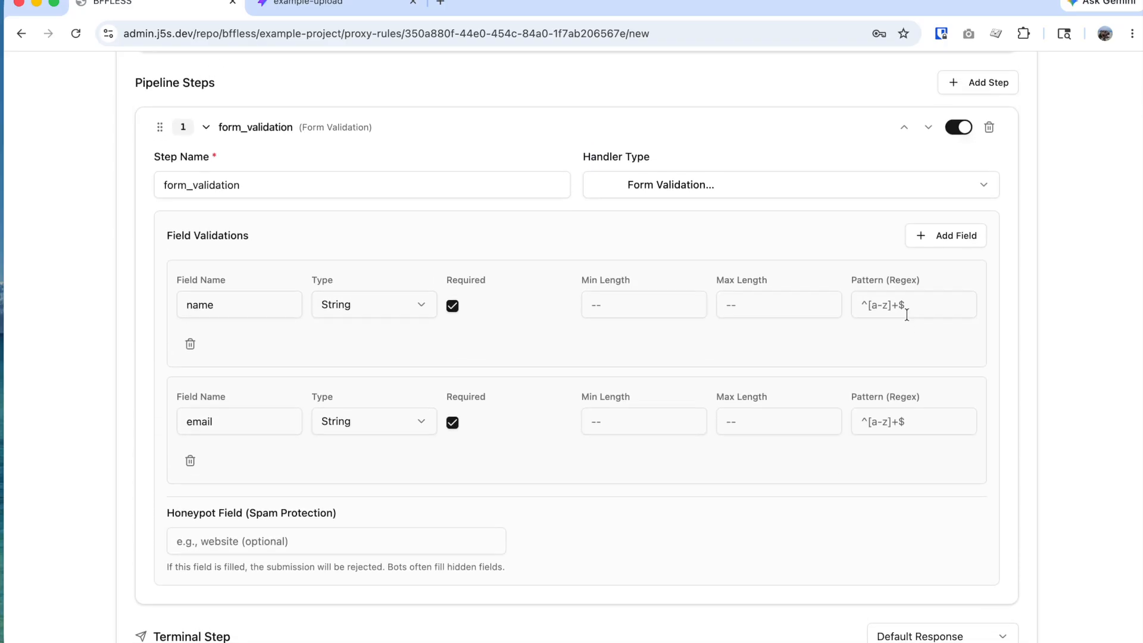
{"action": "left_click", "coordinate": [971, 285]}
{"action": "scroll", "coordinate": [621, 477], "scroll_direction": "down", "scroll_amount": 6}
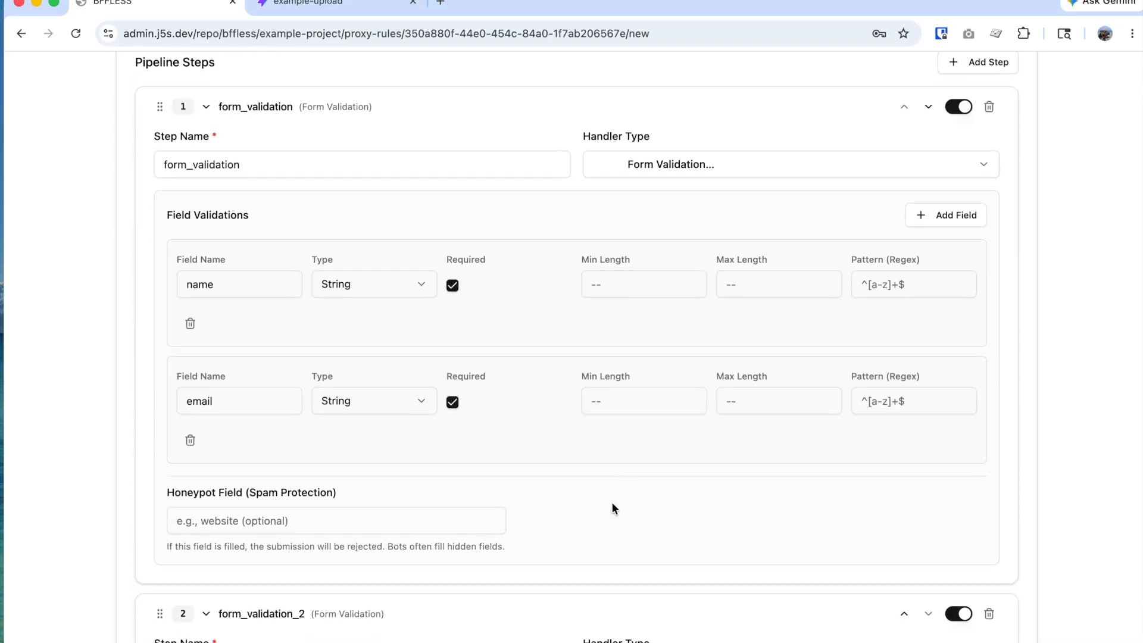
{"action": "scroll", "coordinate": [388, 485], "scroll_direction": "down", "scroll_amount": 2}
Step: Change step 2's handler type to Create Record
{"action": "left_click", "coordinate": [674, 404]}
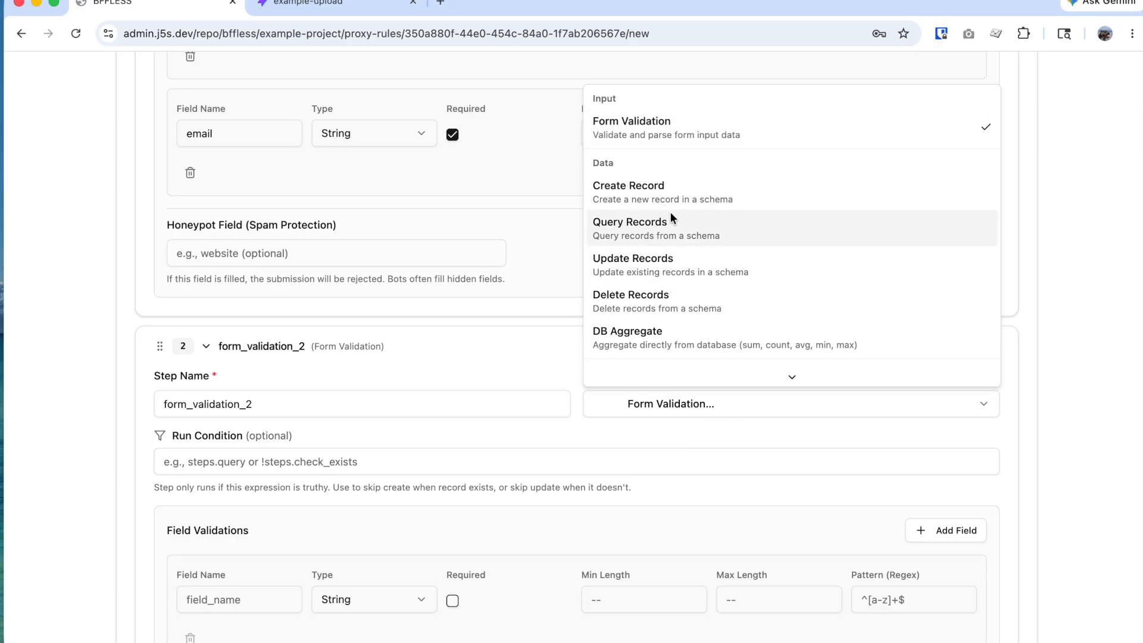
{"action": "scroll", "coordinate": [676, 298], "scroll_direction": "down", "scroll_amount": 3}
{"action": "scroll", "coordinate": [676, 299], "scroll_direction": "down", "scroll_amount": 9}
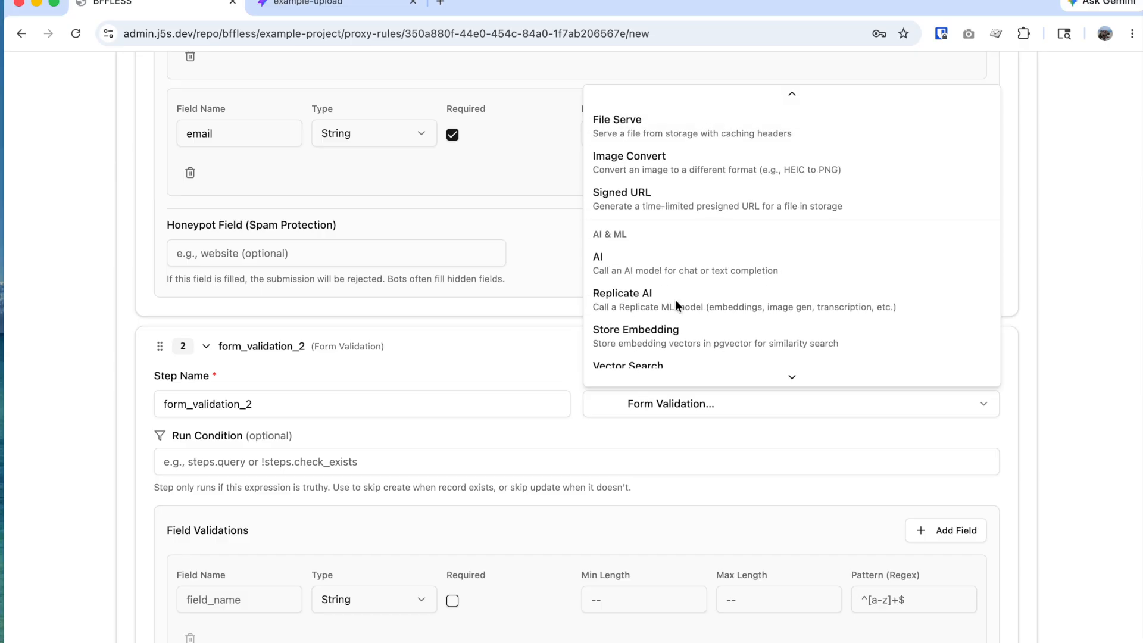
{"action": "scroll", "coordinate": [675, 299], "scroll_direction": "down", "scroll_amount": 2}
{"action": "scroll", "coordinate": [675, 299], "scroll_direction": "up", "scroll_amount": 12}
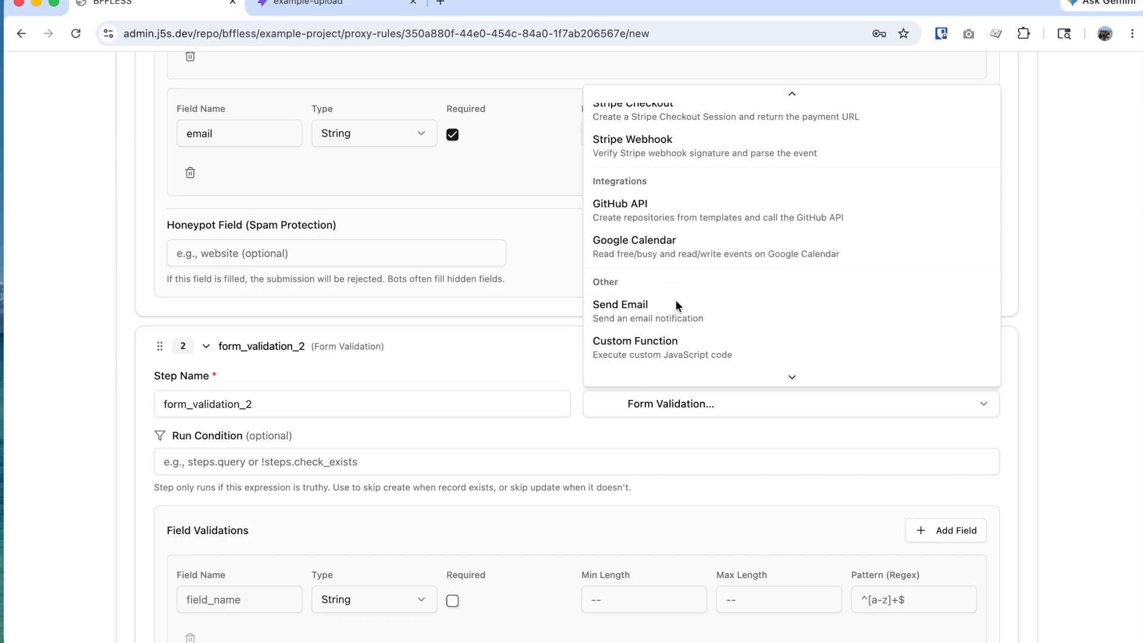
{"action": "left_click", "coordinate": [683, 198]}
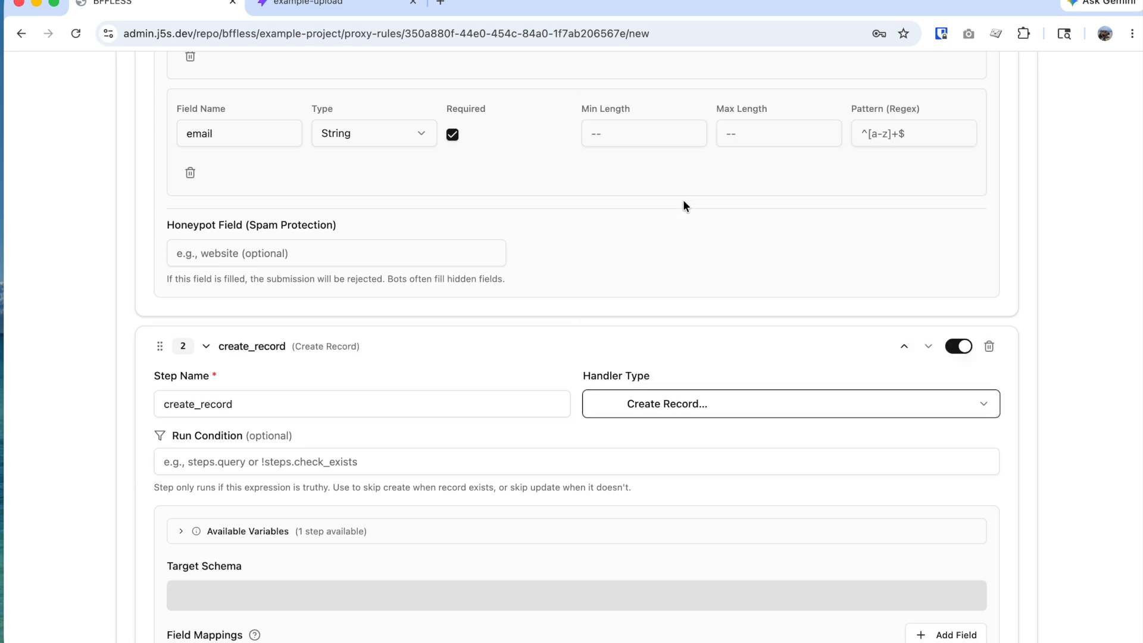
{"action": "scroll", "coordinate": [374, 471], "scroll_direction": "down", "scroll_amount": 2}
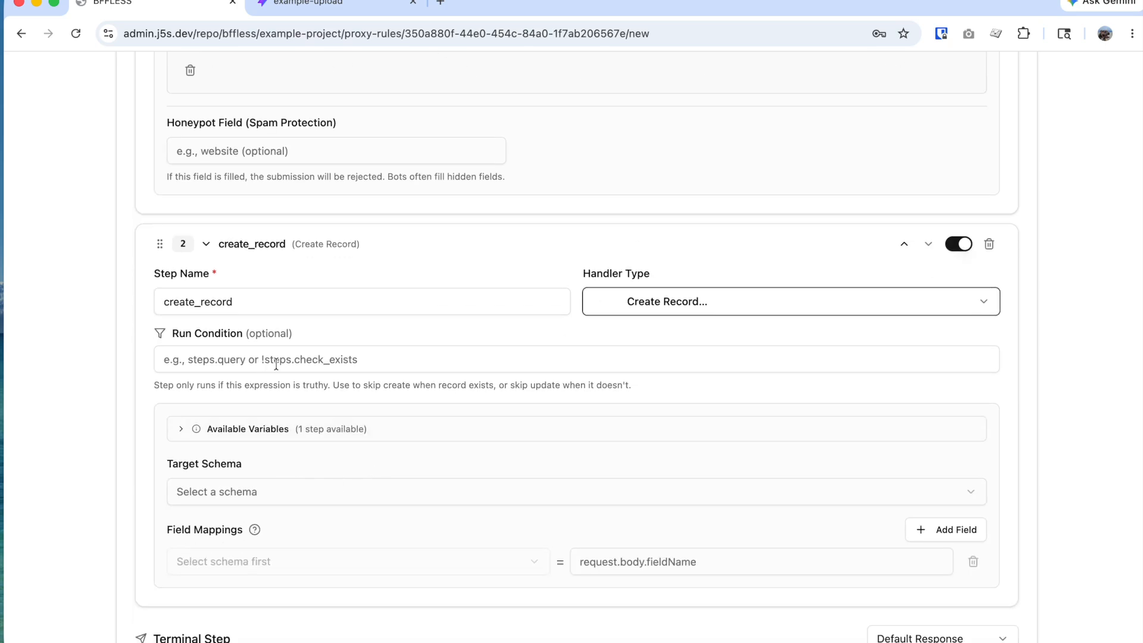
{"action": "scroll", "coordinate": [277, 364], "scroll_direction": "down", "scroll_amount": 1}
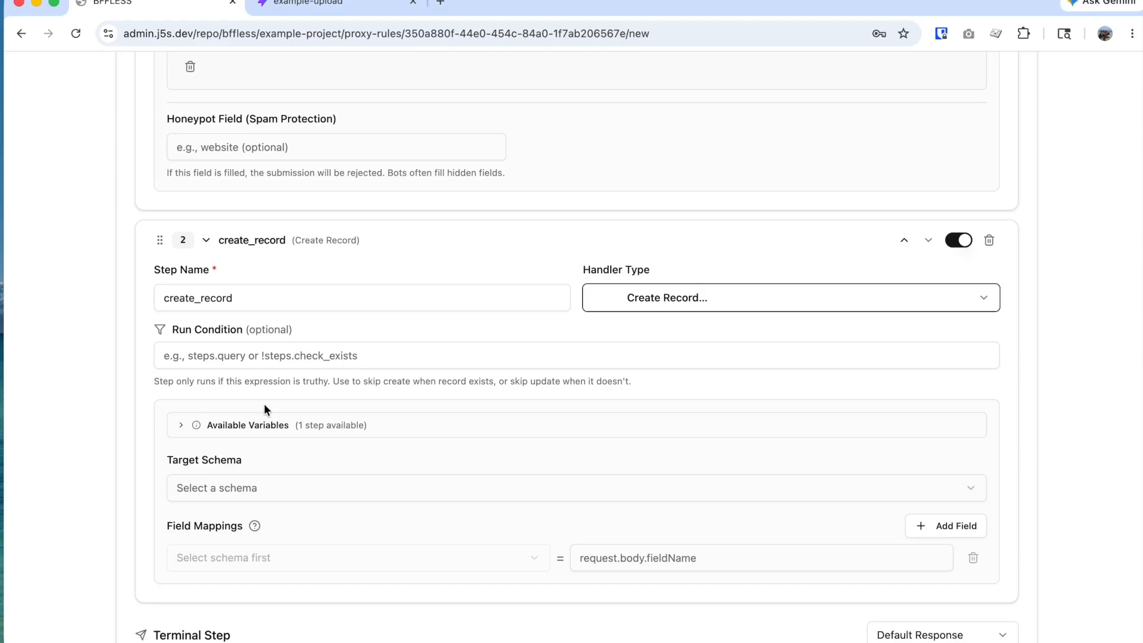
{"action": "scroll", "coordinate": [226, 462], "scroll_direction": "down", "scroll_amount": 2}
{"action": "scroll", "coordinate": [232, 473], "scroll_direction": "up", "scroll_amount": 3}
{"action": "scroll", "coordinate": [219, 464], "scroll_direction": "down", "scroll_amount": 2}
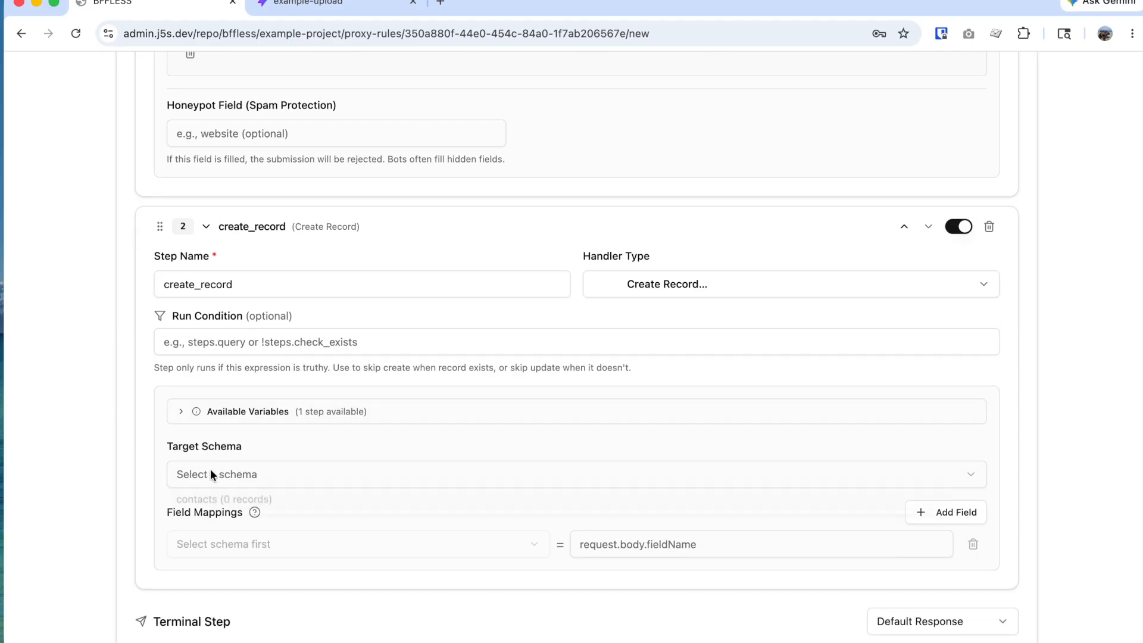
Step: Target the contacts schema and map its name field in the first row
{"action": "left_click", "coordinate": [212, 474]}
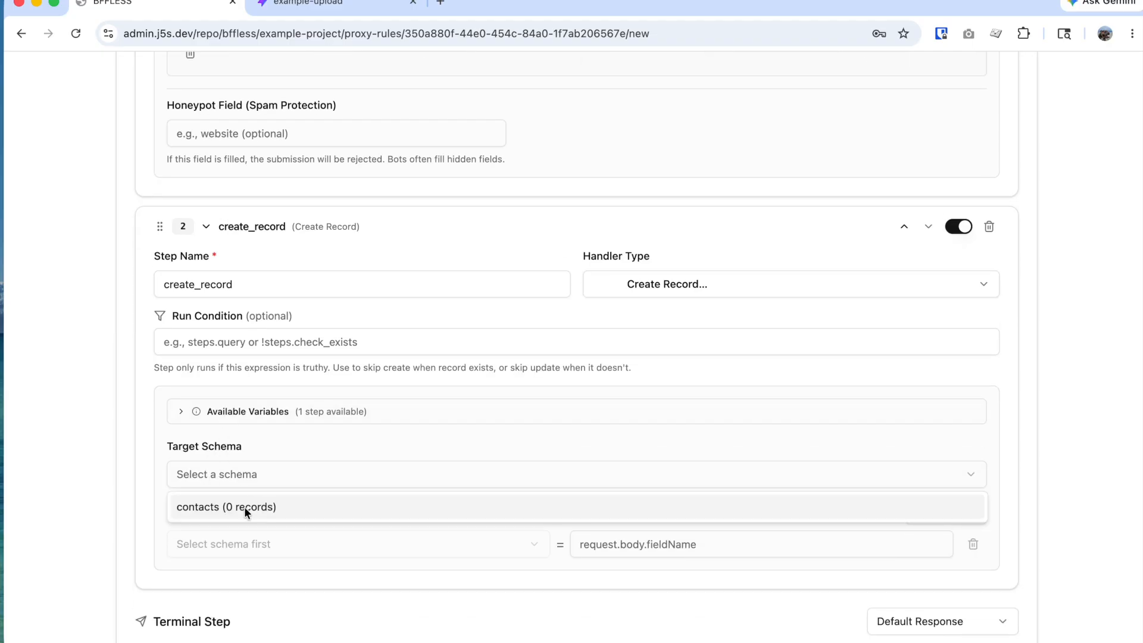
{"action": "left_click", "coordinate": [244, 506]}
{"action": "scroll", "coordinate": [319, 526], "scroll_direction": "down", "scroll_amount": 4}
{"action": "left_click", "coordinate": [375, 473]}
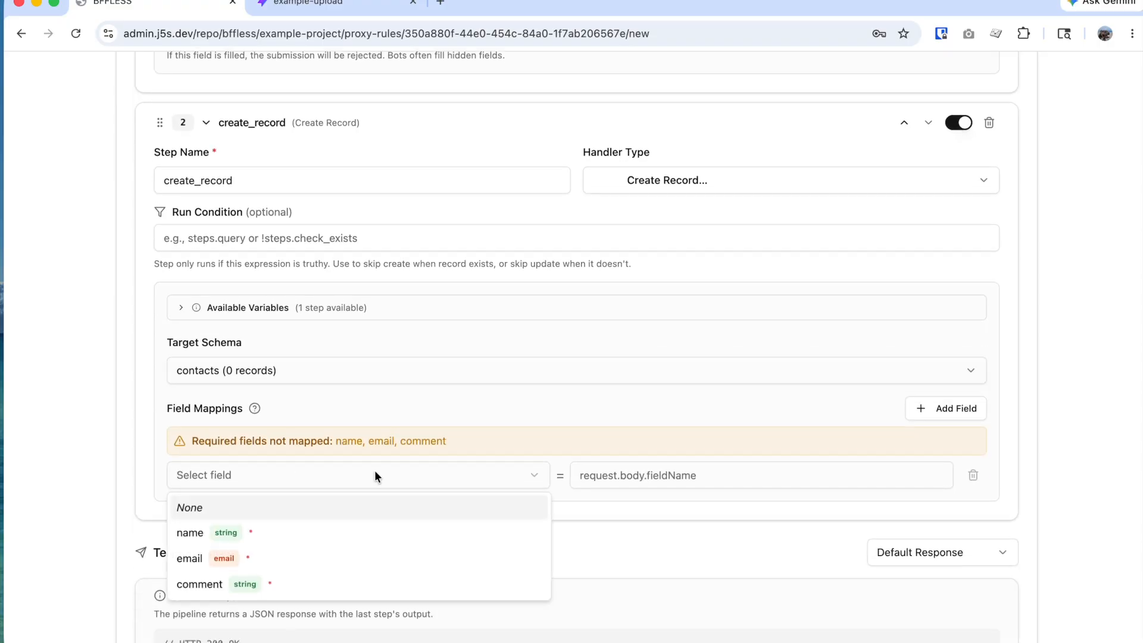
{"action": "left_click", "coordinate": [284, 532]}
{"action": "left_click", "coordinate": [655, 477]}
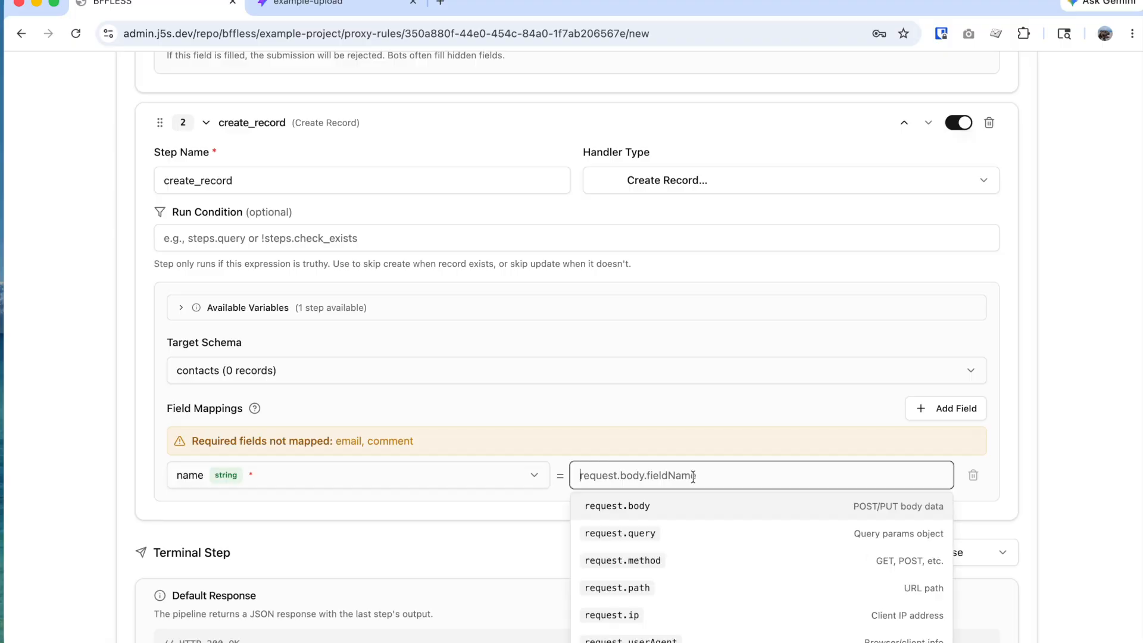
{"action": "scroll", "coordinate": [673, 530], "scroll_direction": "down", "scroll_amount": 3}
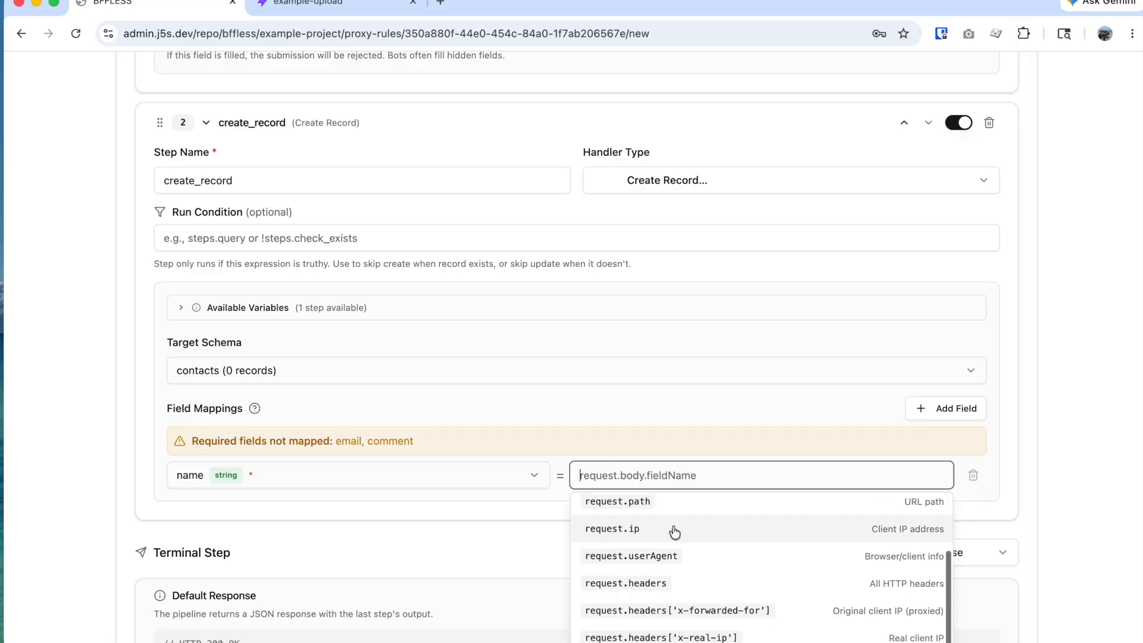
{"action": "scroll", "coordinate": [494, 535], "scroll_direction": "down", "scroll_amount": 1}
{"action": "scroll", "coordinate": [495, 535], "scroll_direction": "down", "scroll_amount": 2}
{"action": "scroll", "coordinate": [558, 505], "scroll_direction": "up", "scroll_amount": 6}
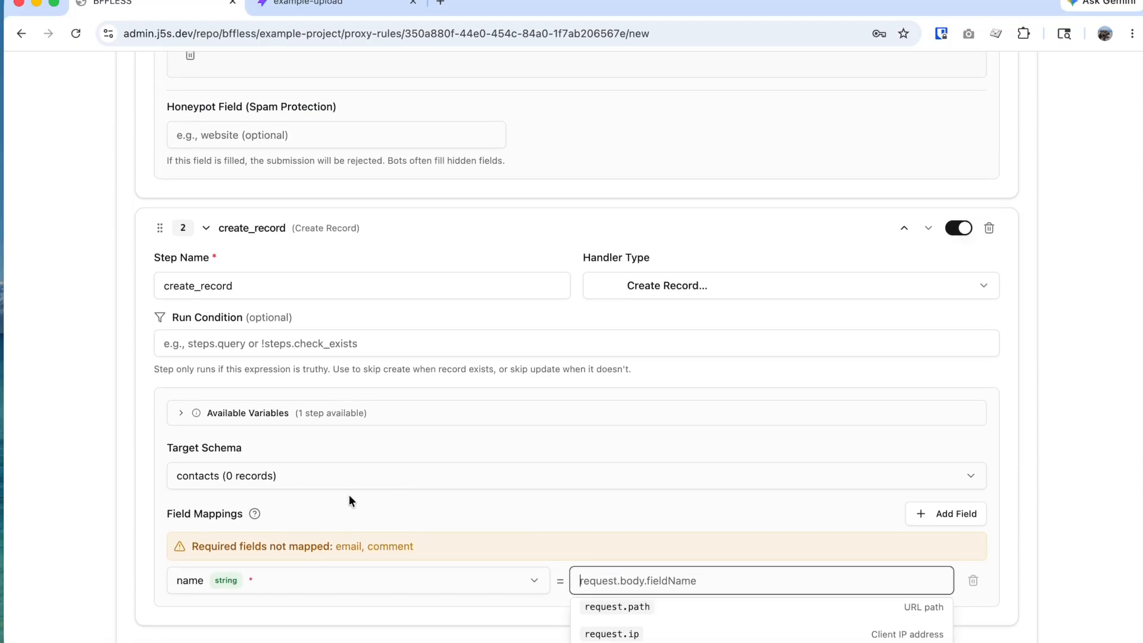
{"action": "left_click", "coordinate": [204, 390]}
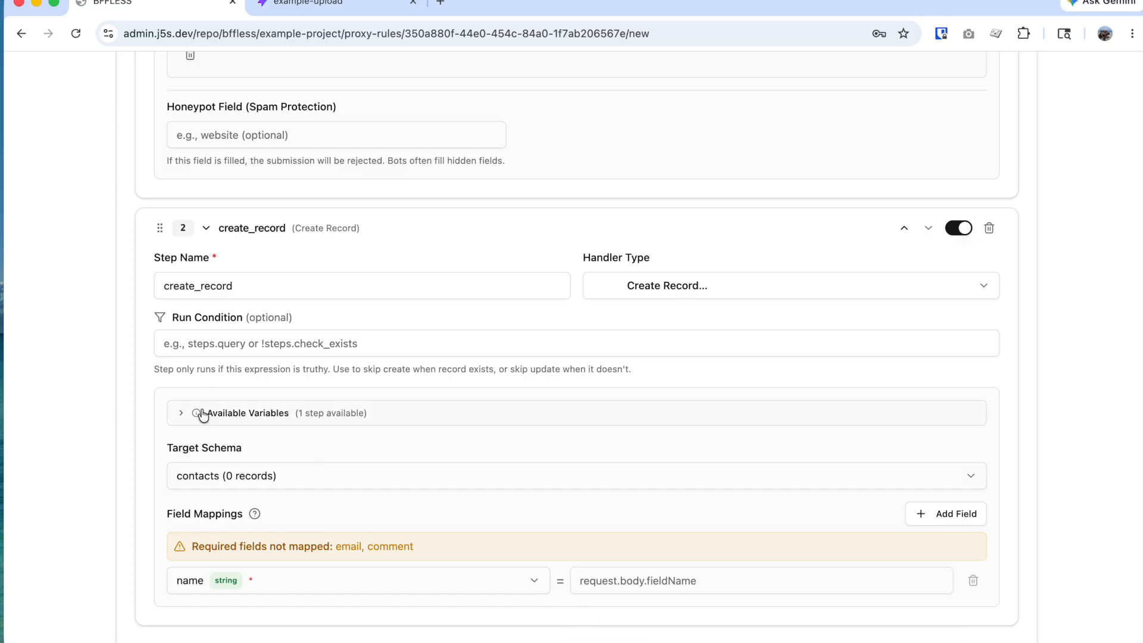
Step: Expand Available Variables to review the step outputs that create_record can use
{"action": "left_click", "coordinate": [204, 413]}
{"action": "scroll", "coordinate": [301, 381], "scroll_direction": "down", "scroll_amount": 5}
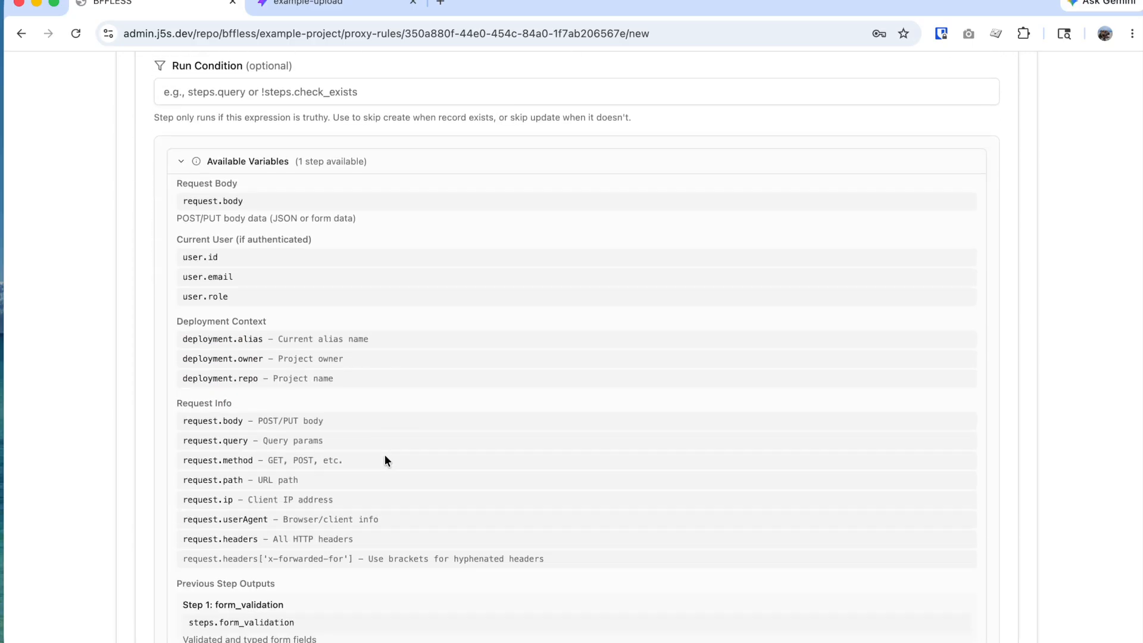
{"action": "scroll", "coordinate": [382, 459], "scroll_direction": "down", "scroll_amount": 1}
{"action": "scroll", "coordinate": [324, 334], "scroll_direction": "up", "scroll_amount": 2}
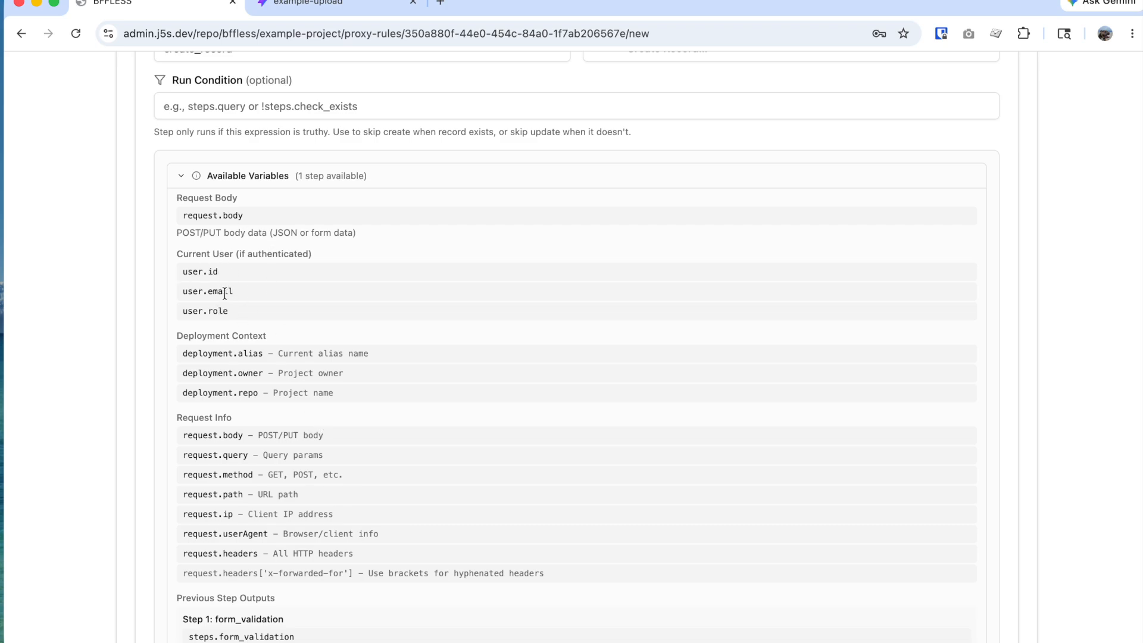
{"action": "scroll", "coordinate": [237, 316], "scroll_direction": "down", "scroll_amount": 5}
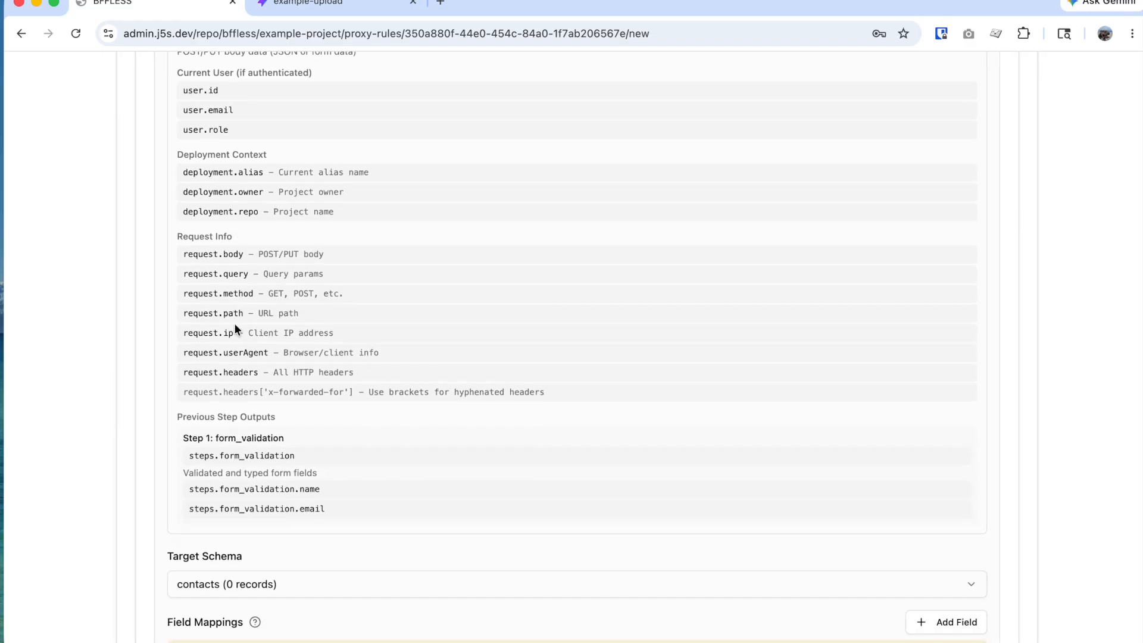
{"action": "scroll", "coordinate": [272, 216], "scroll_direction": "down", "scroll_amount": 3}
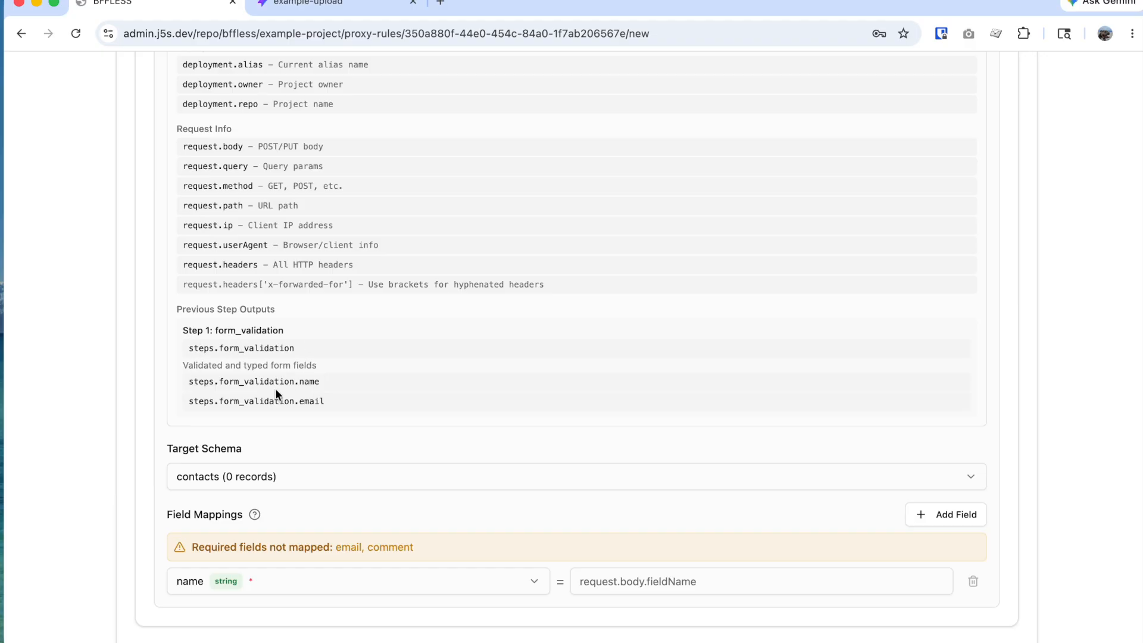
{"action": "scroll", "coordinate": [329, 399], "scroll_direction": "down", "scroll_amount": 2}
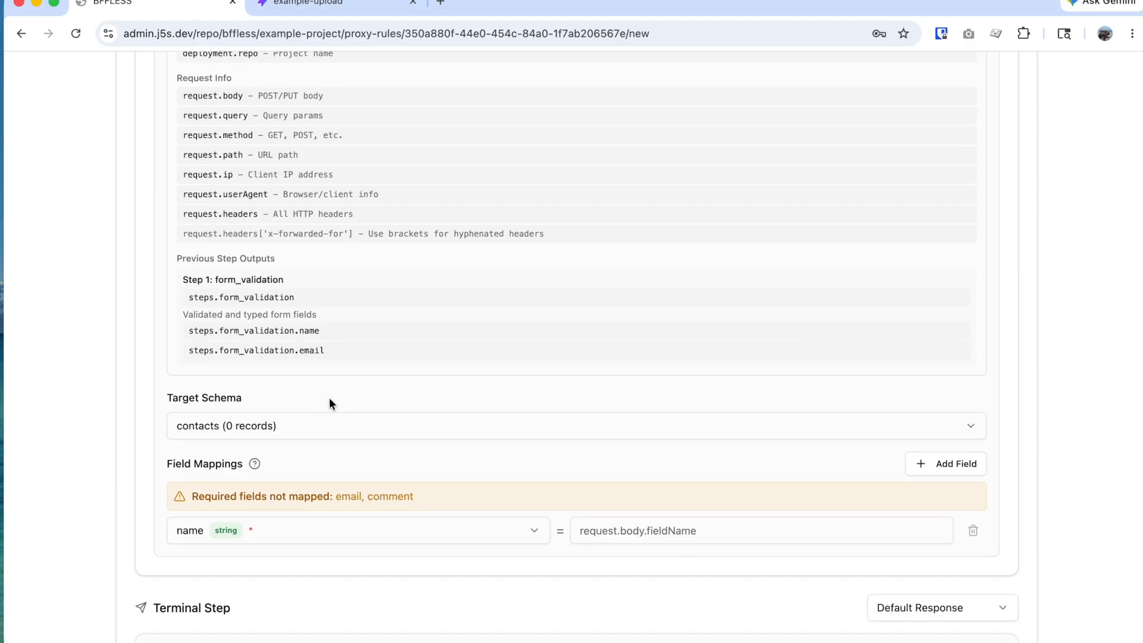
{"action": "scroll", "coordinate": [329, 404], "scroll_direction": "up", "scroll_amount": 4}
{"action": "scroll", "coordinate": [322, 444], "scroll_direction": "up", "scroll_amount": 5}
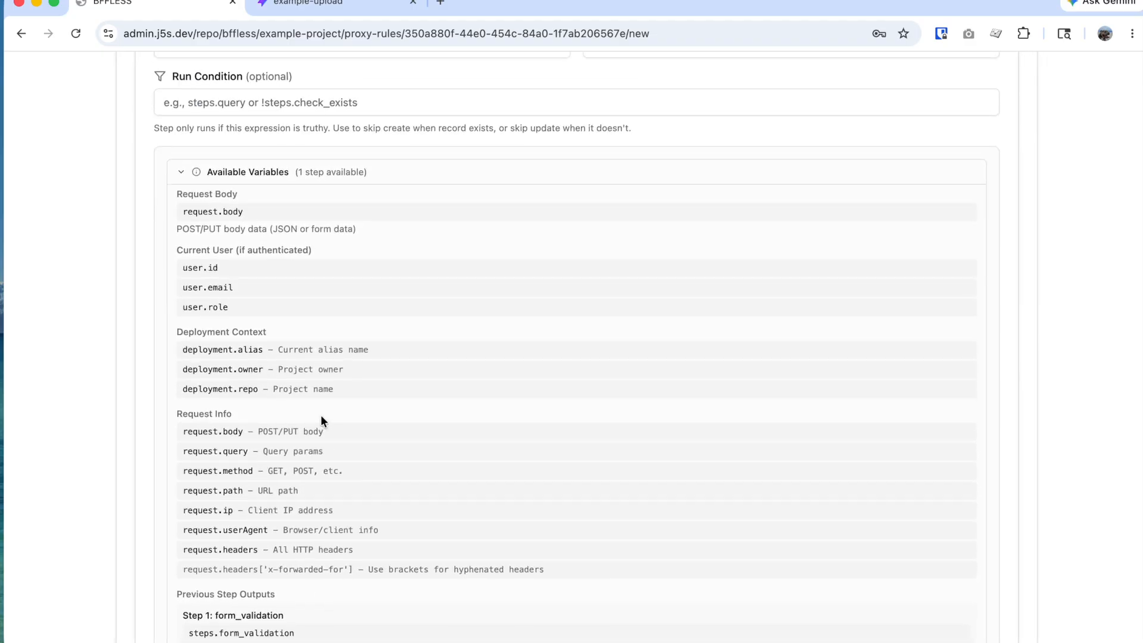
{"action": "scroll", "coordinate": [294, 269], "scroll_direction": "up", "scroll_amount": 7}
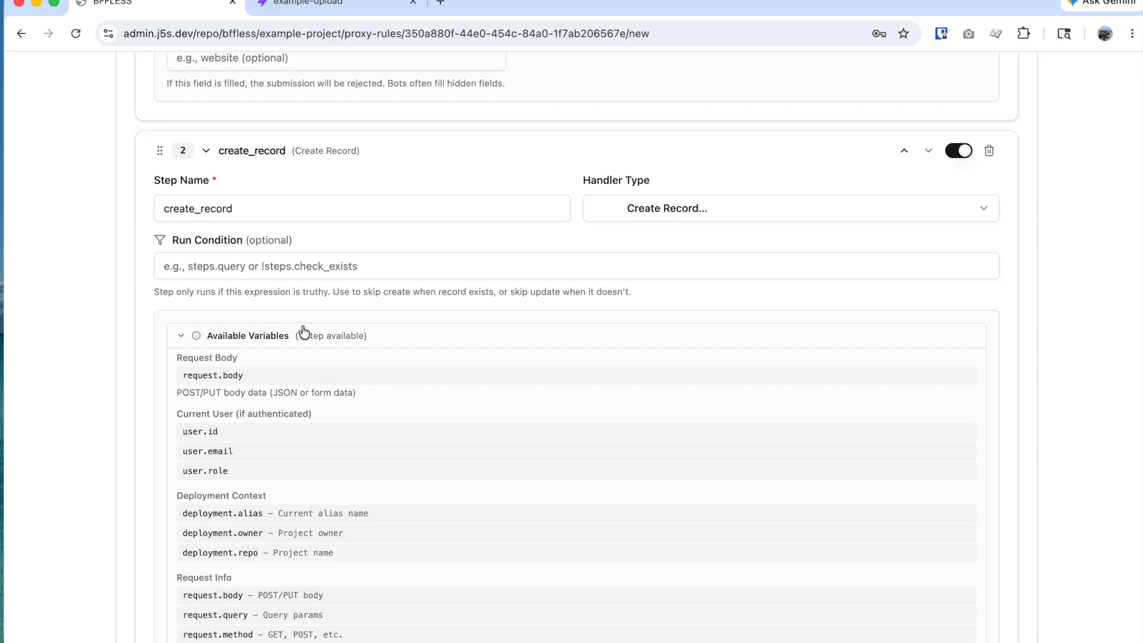
{"action": "scroll", "coordinate": [289, 334], "scroll_direction": "up", "scroll_amount": 3}
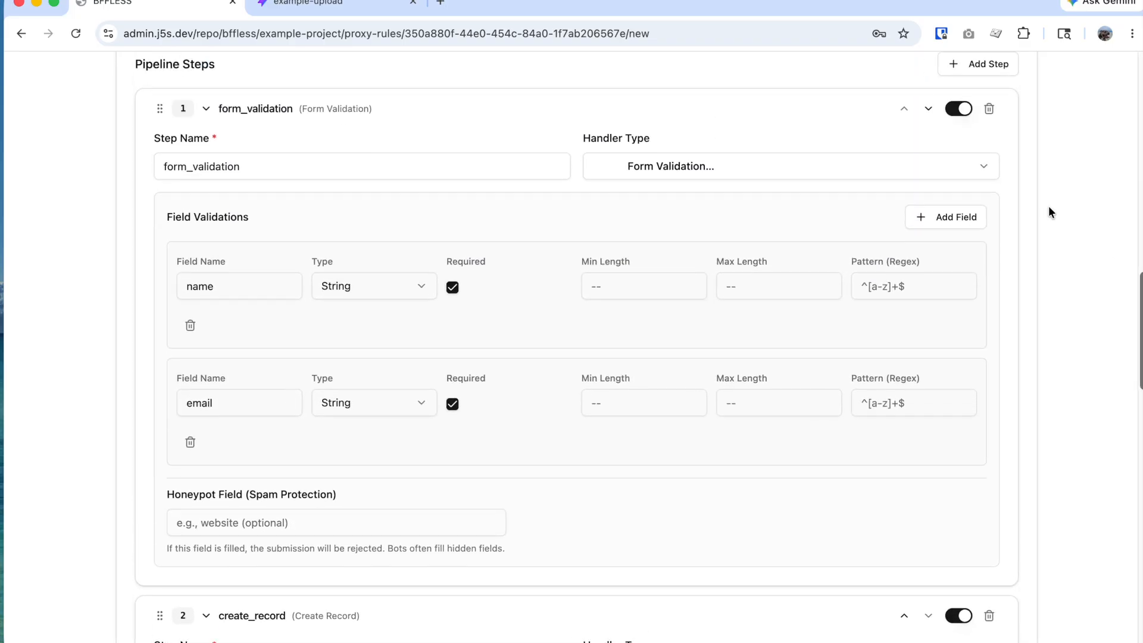
Step: Add a required field named 'comment' to the form validation step
{"action": "left_click", "coordinate": [936, 220]}
{"action": "left_click", "coordinate": [227, 509]}
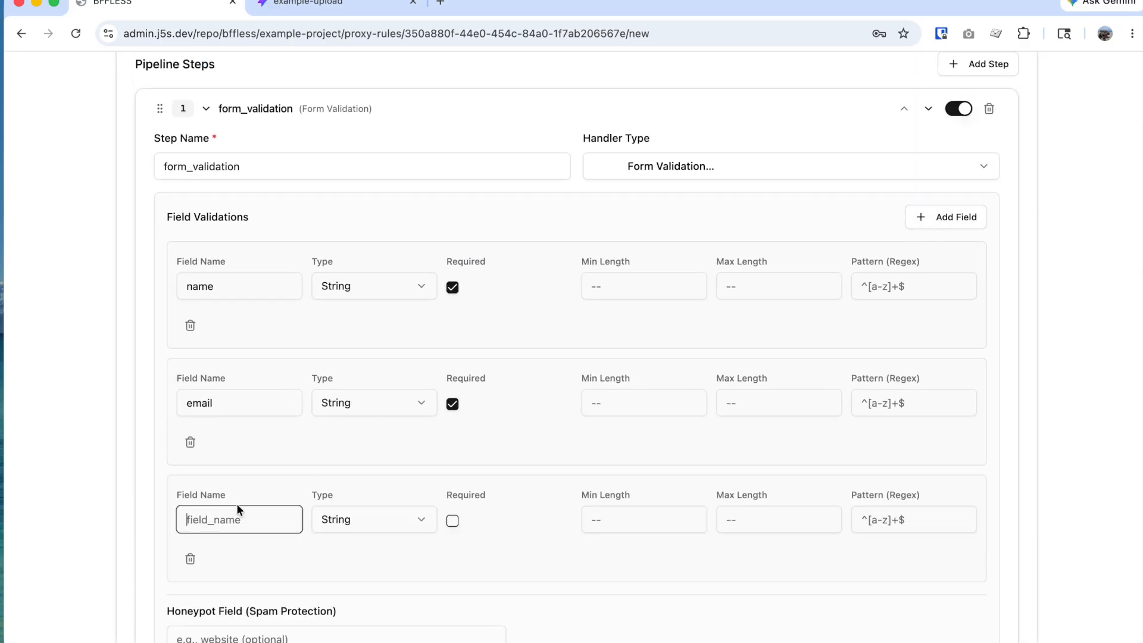
{"action": "type", "text": "comment"}
{"action": "left_click", "coordinate": [452, 521]}
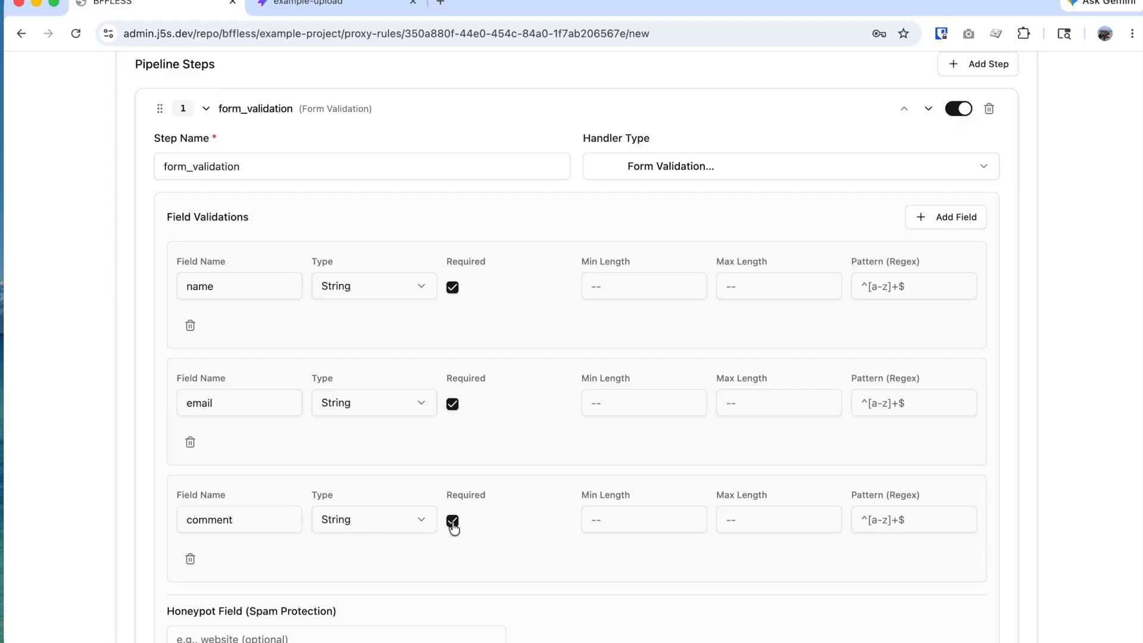
{"action": "scroll", "coordinate": [554, 541], "scroll_direction": "down", "scroll_amount": 2}
{"action": "scroll", "coordinate": [553, 541], "scroll_direction": "down", "scroll_amount": 3}
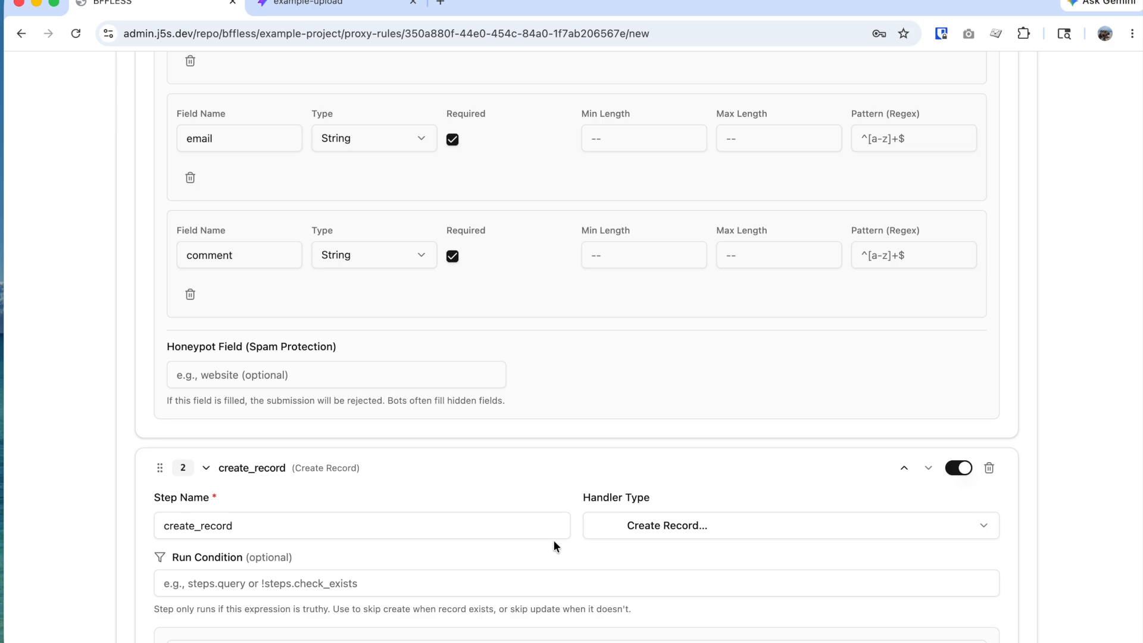
{"action": "scroll", "coordinate": [249, 562], "scroll_direction": "down", "scroll_amount": 11}
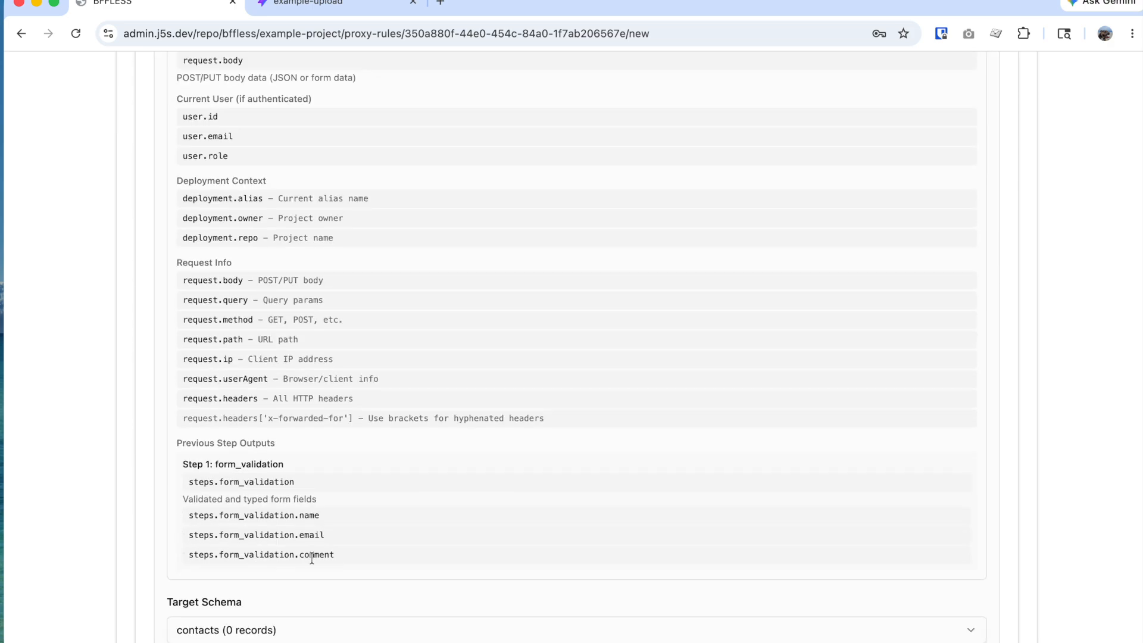
{"action": "scroll", "coordinate": [325, 512], "scroll_direction": "up", "scroll_amount": 2}
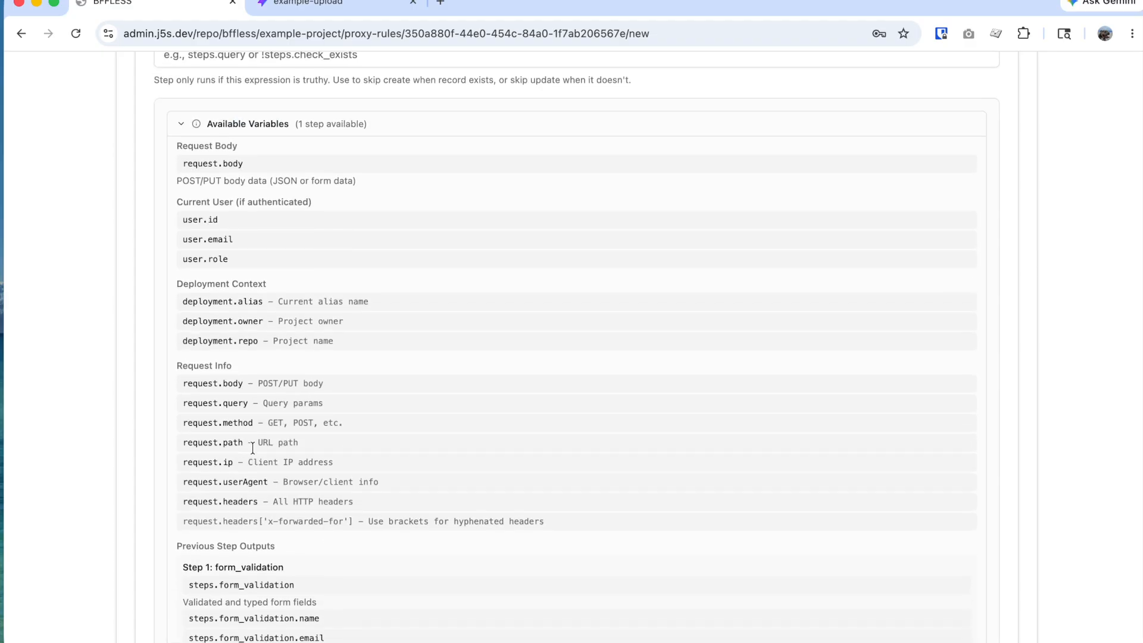
{"action": "left_click", "coordinate": [195, 146]}
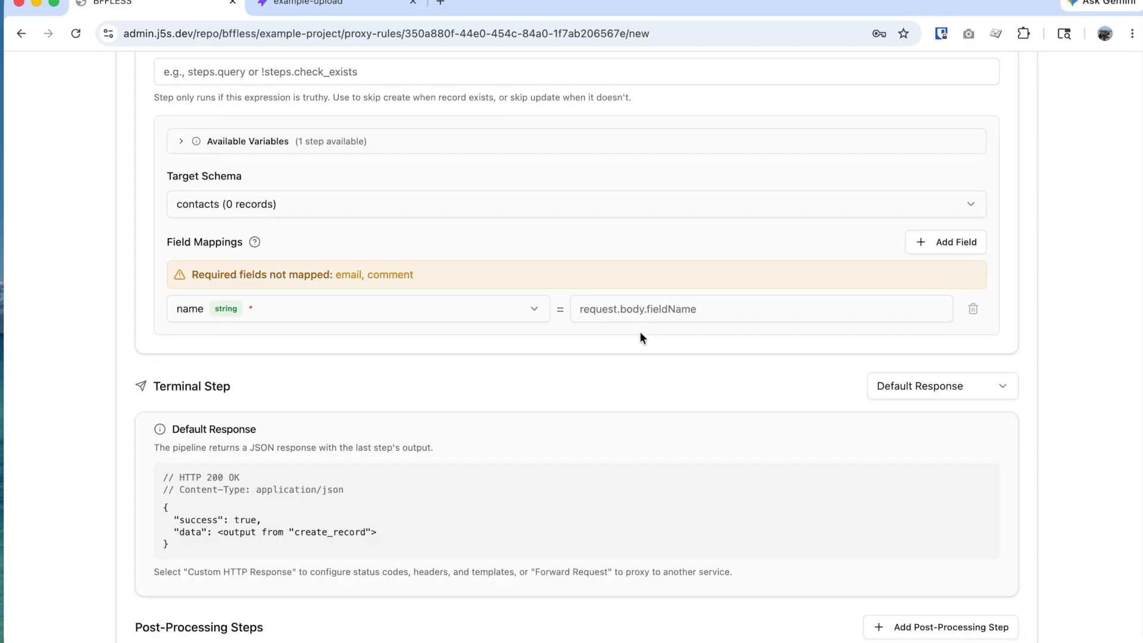
Step: Map name and email to steps.form_validation.name and steps.form_validation.email
{"action": "left_click", "coordinate": [640, 309]}
{"action": "type", "text": "ste"}
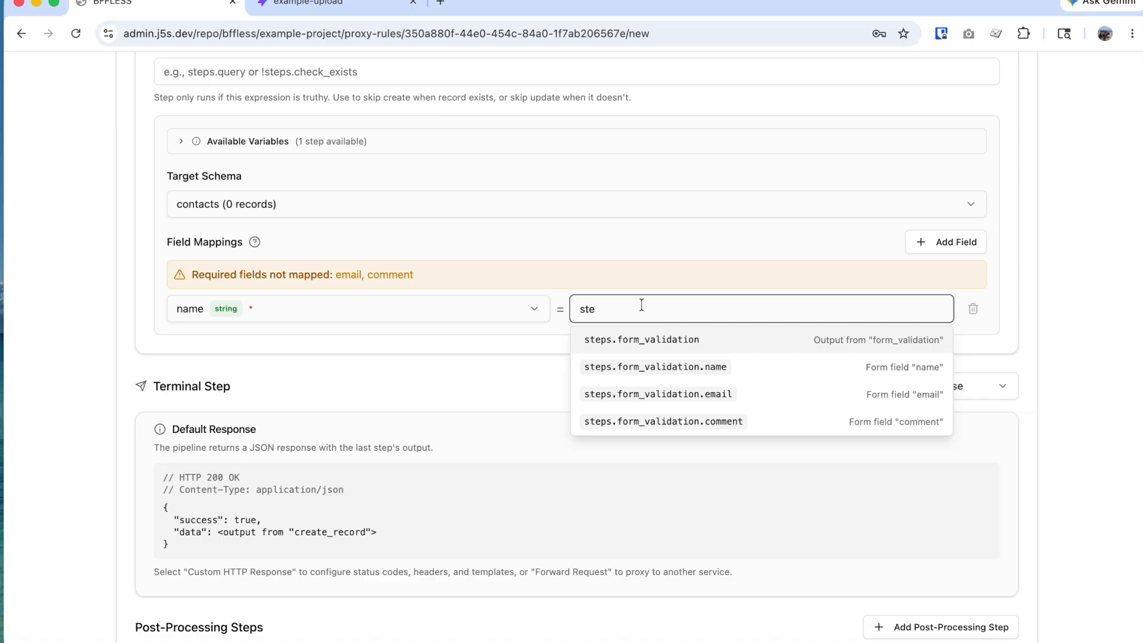
{"action": "left_click", "coordinate": [655, 366]}
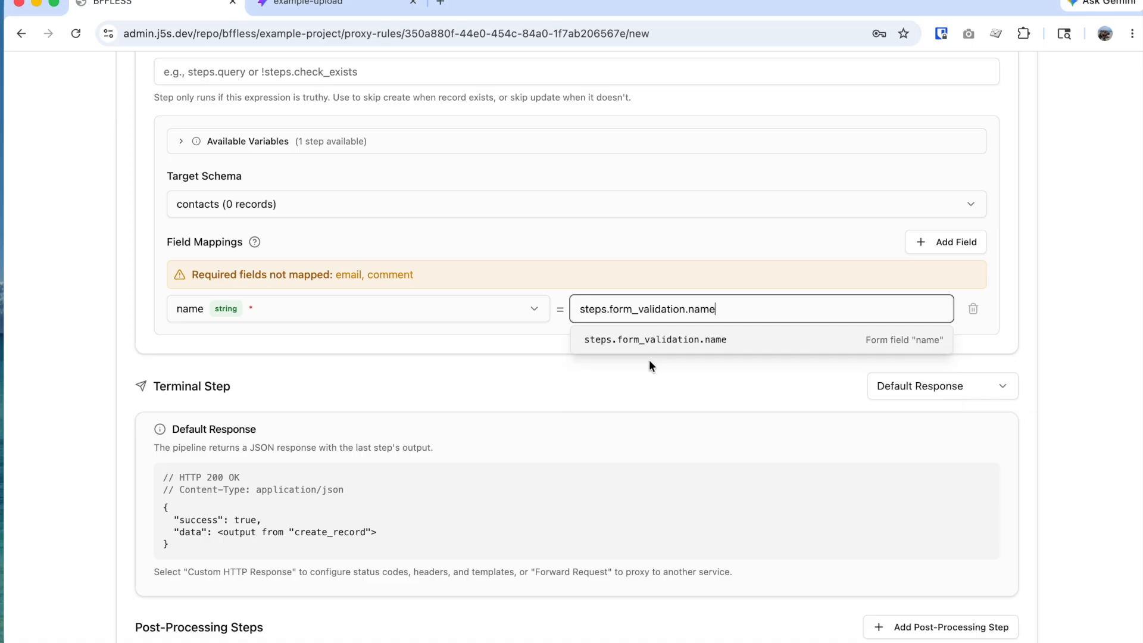
{"action": "left_click", "coordinate": [982, 249]}
{"action": "left_click", "coordinate": [244, 342]}
{"action": "left_click", "coordinate": [242, 413]}
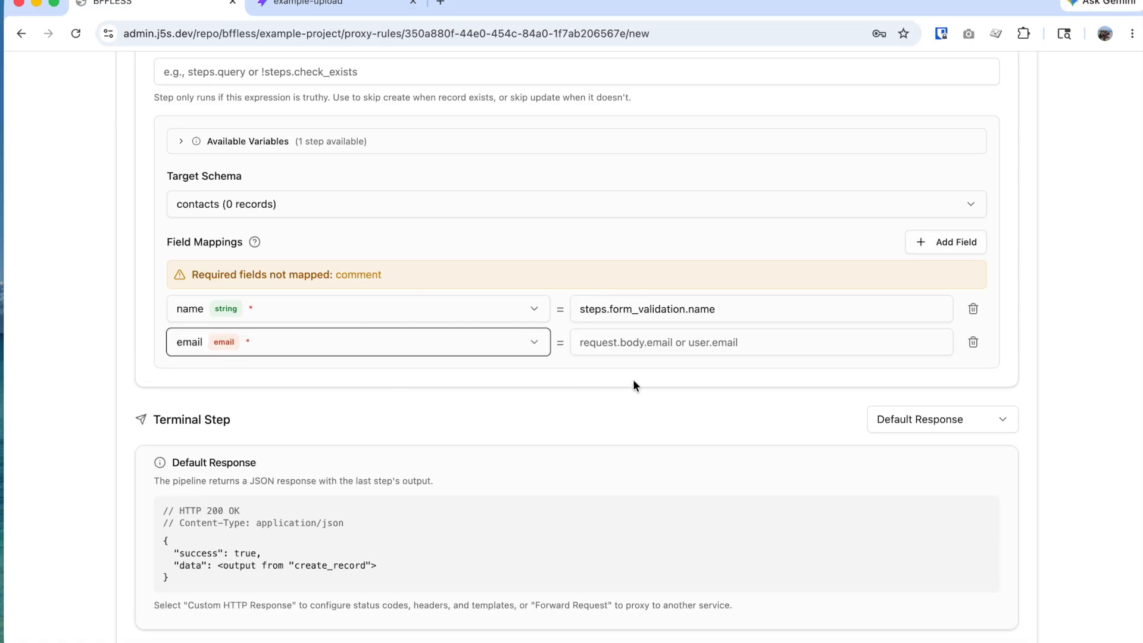
{"action": "left_click", "coordinate": [643, 351]}
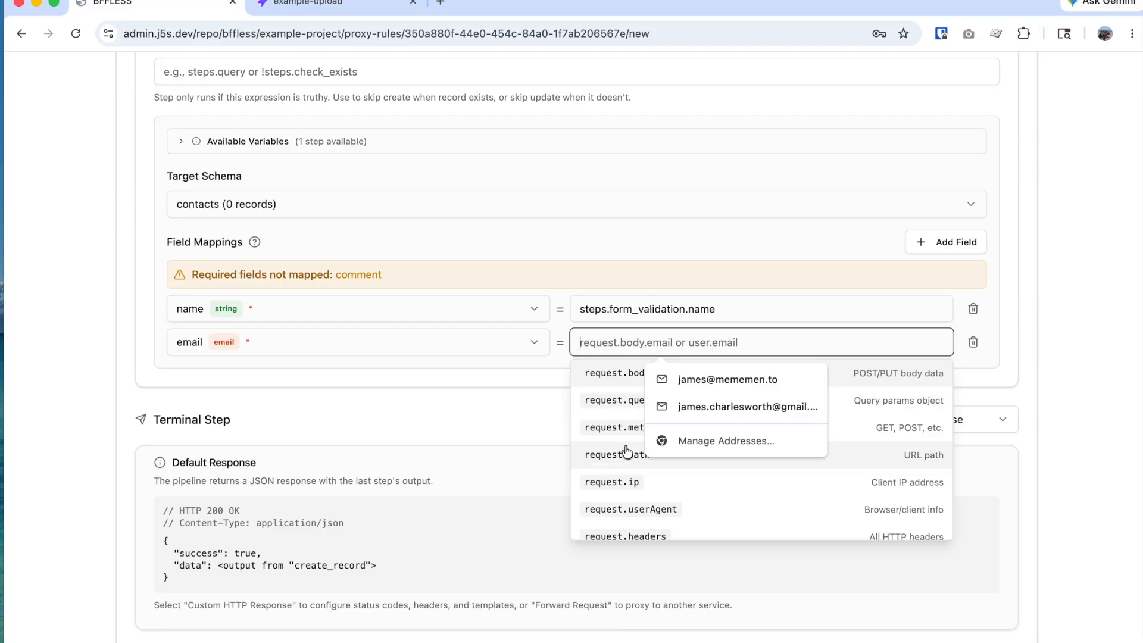
{"action": "type", "text": "ste"}
{"action": "left_click", "coordinate": [625, 426]}
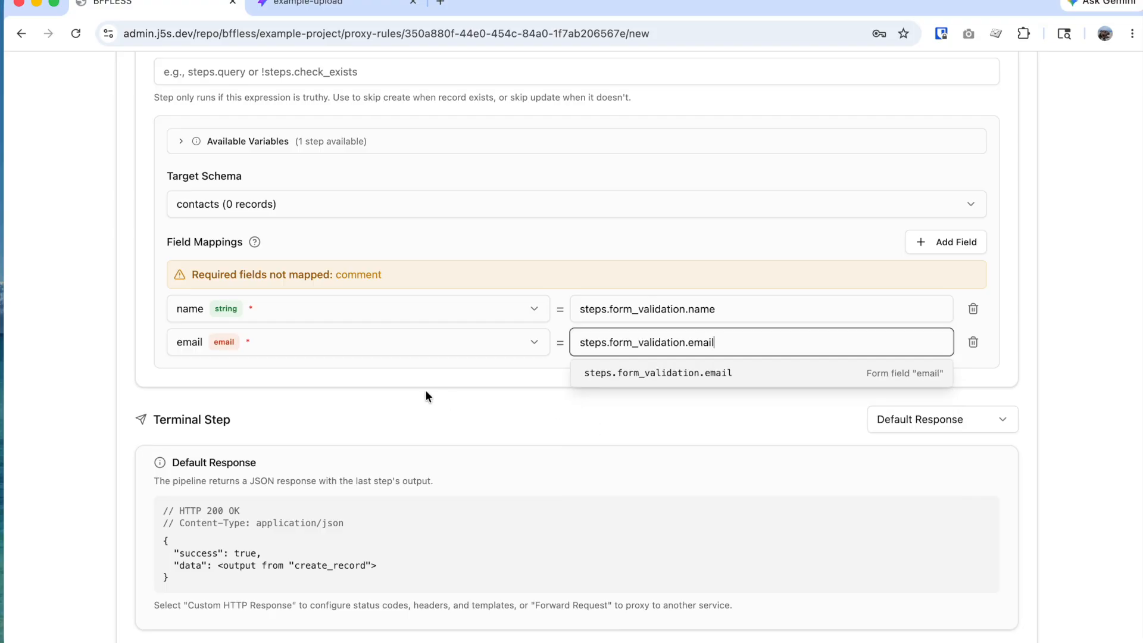
Step: Add a third mapping from comment to steps.form_validation.comment
{"action": "left_click", "coordinate": [944, 242]}
{"action": "left_click", "coordinate": [416, 376]}
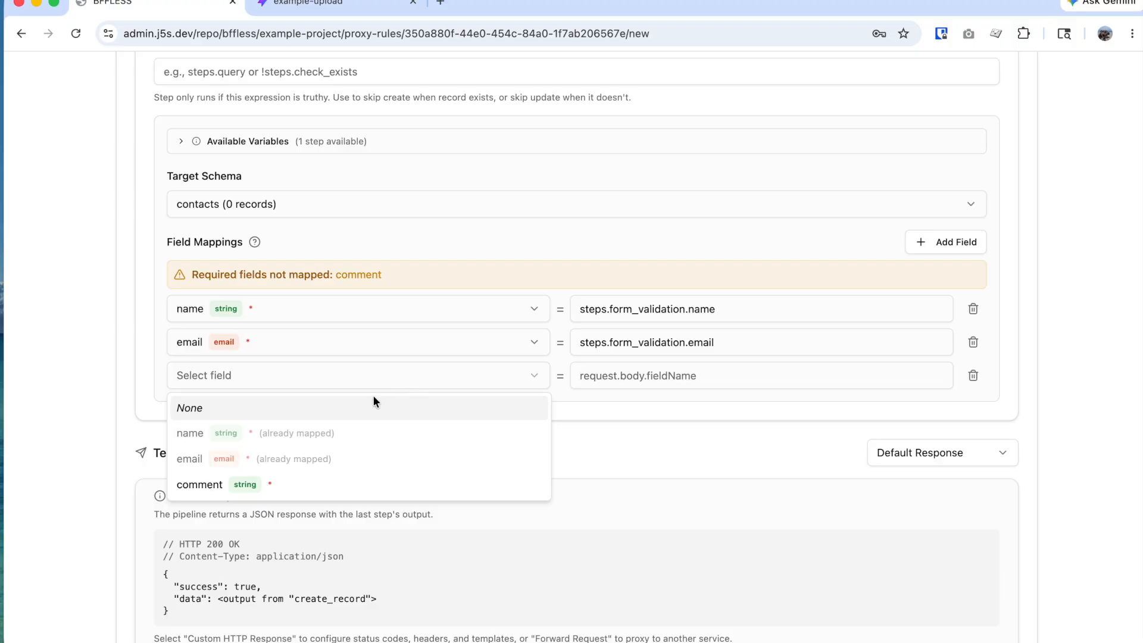
{"action": "left_click", "coordinate": [324, 483]}
{"action": "left_click", "coordinate": [619, 342]}
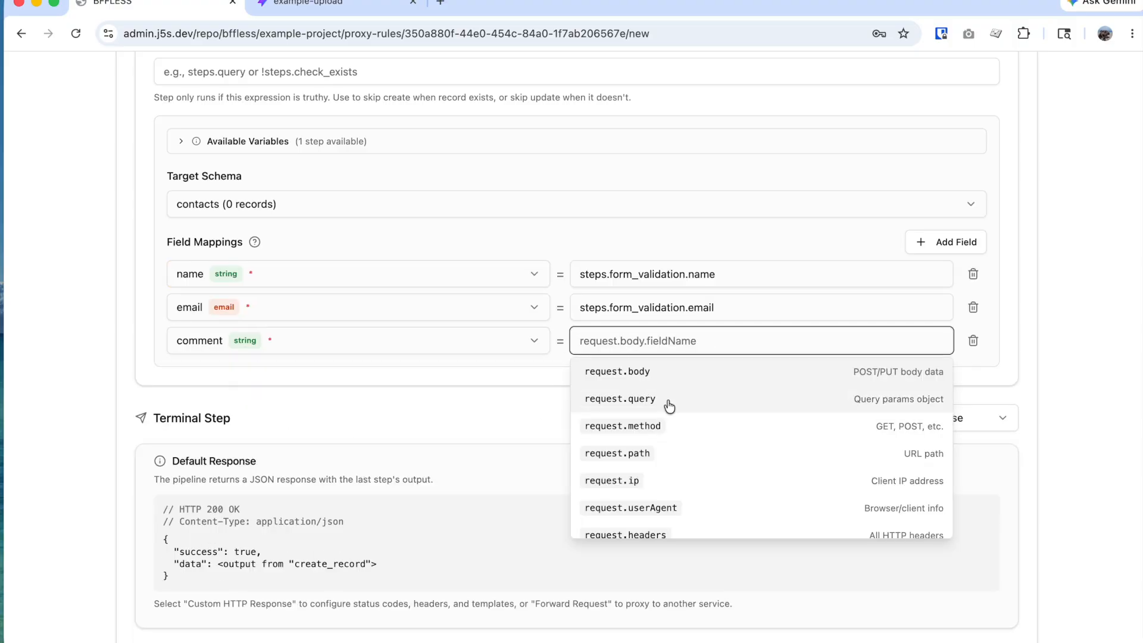
{"action": "type", "text": "ste"}
{"action": "left_click", "coordinate": [660, 451]}
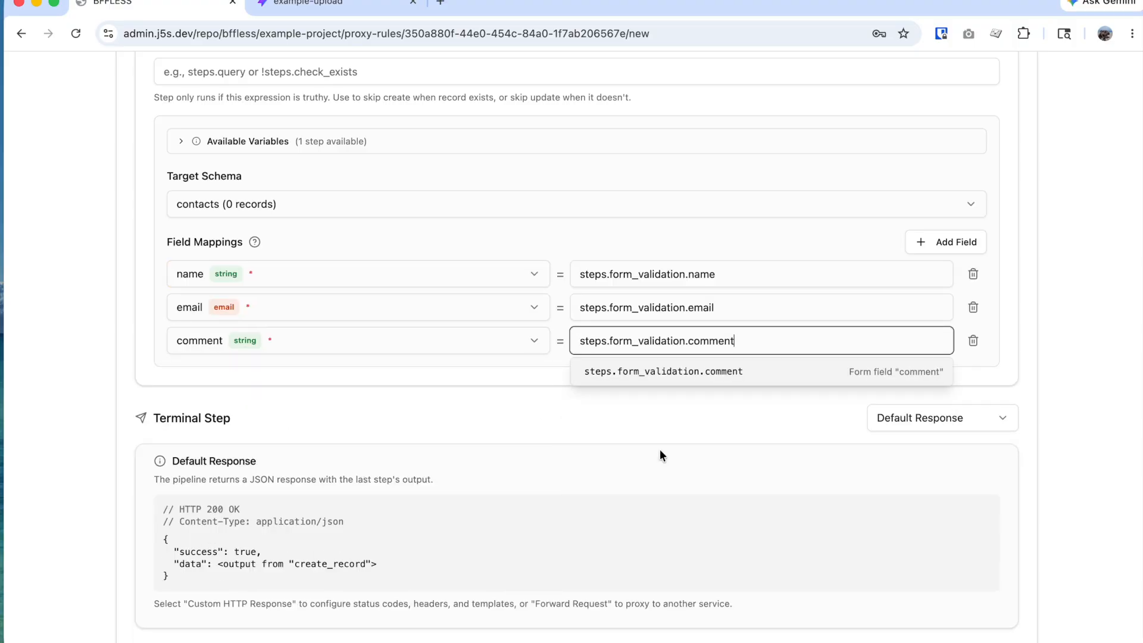
Step: Create the new /api/contact pipeline rule
{"action": "scroll", "coordinate": [637, 428], "scroll_direction": "down", "scroll_amount": 5}
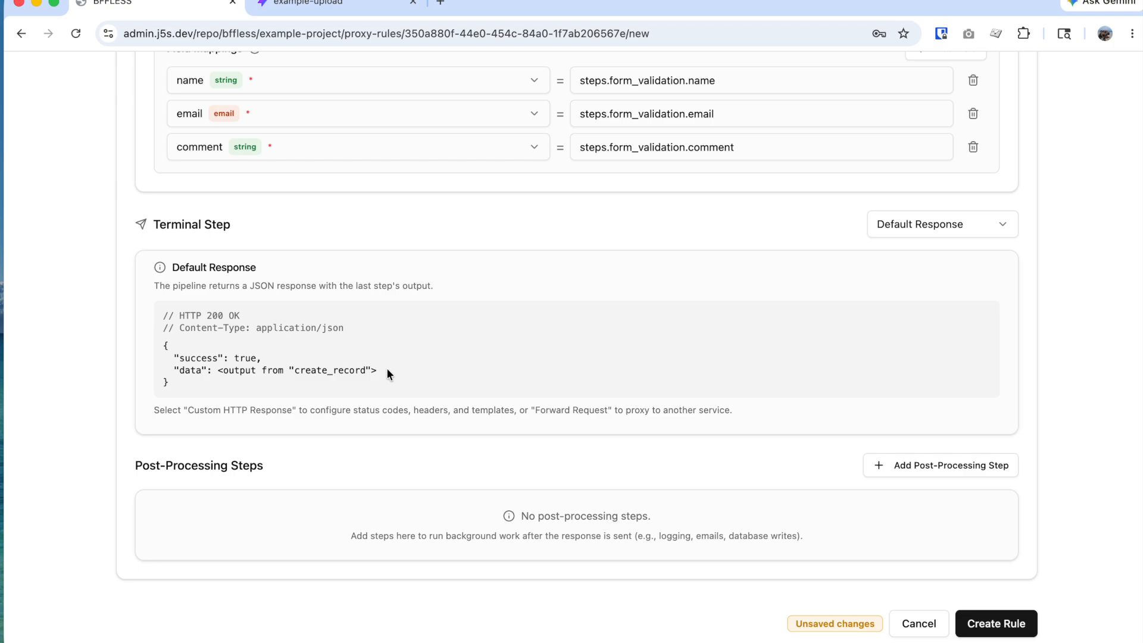
{"action": "scroll", "coordinate": [620, 500], "scroll_direction": "down", "scroll_amount": 1}
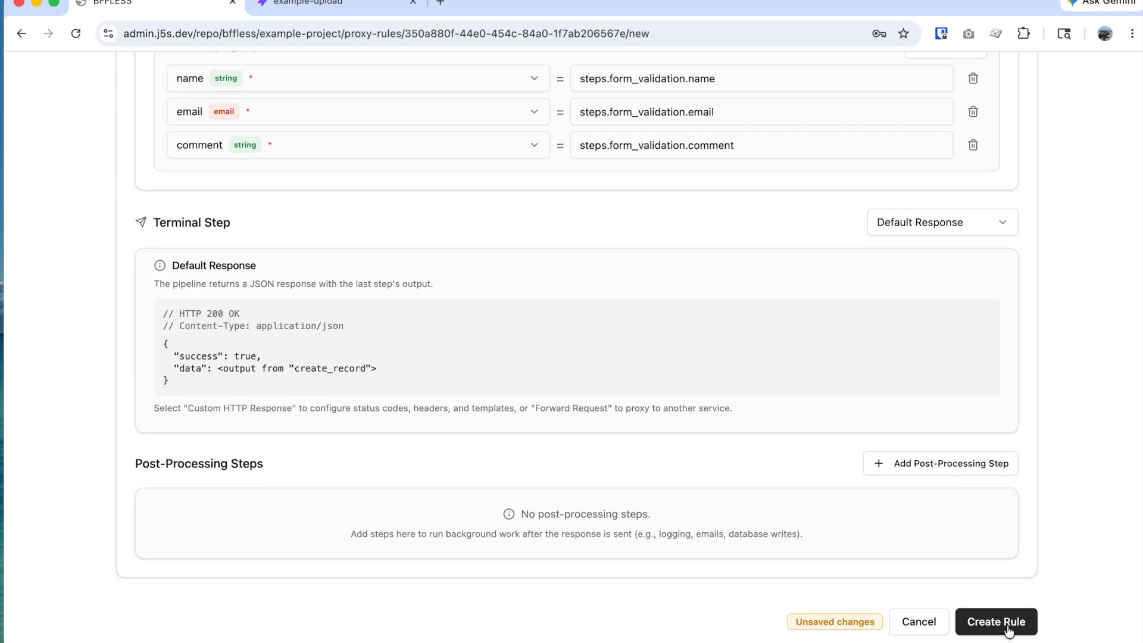
{"action": "left_click", "coordinate": [1007, 630]}
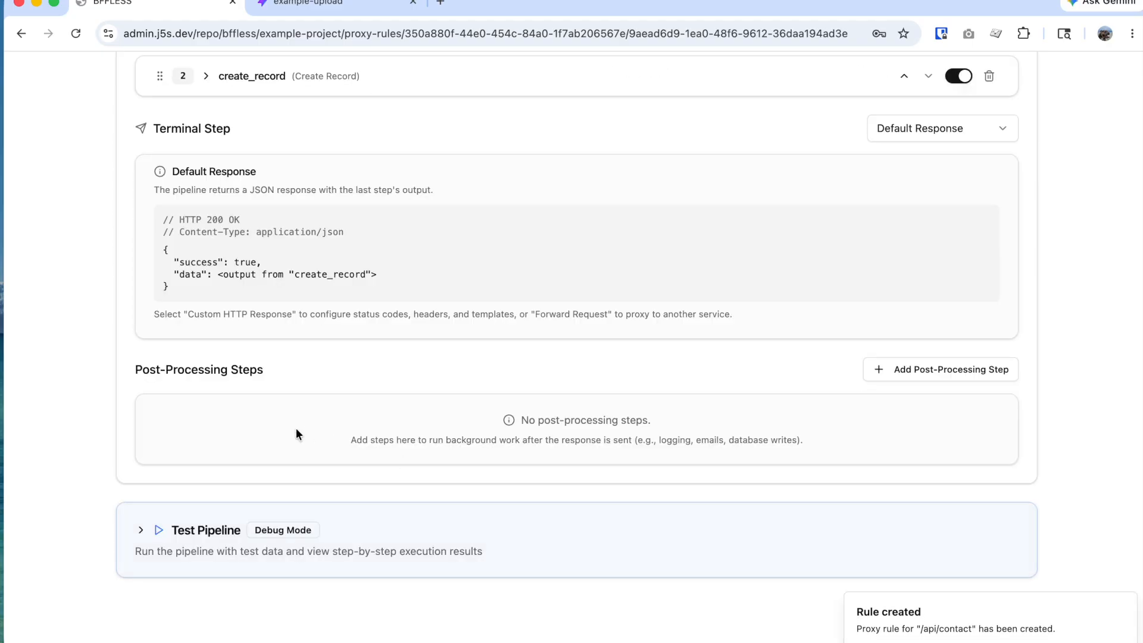
Step: Run the pipeline test with Simulate authenticated user off; it fails with 'comment is required'
{"action": "left_click", "coordinate": [141, 530]}
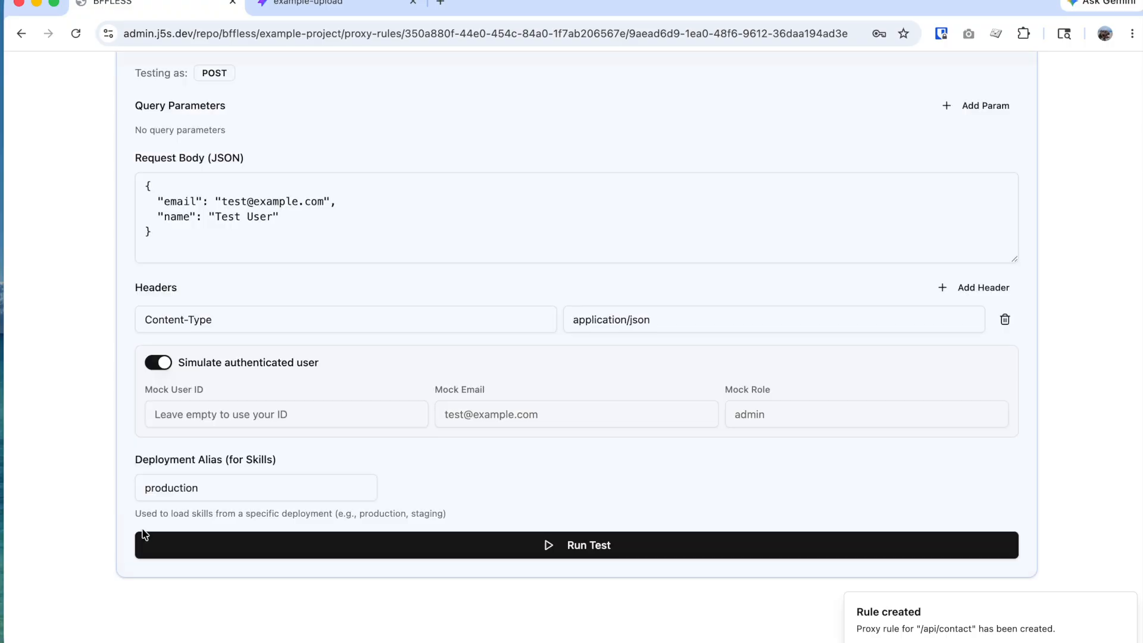
{"action": "scroll", "coordinate": [223, 488], "scroll_direction": "up", "scroll_amount": 5}
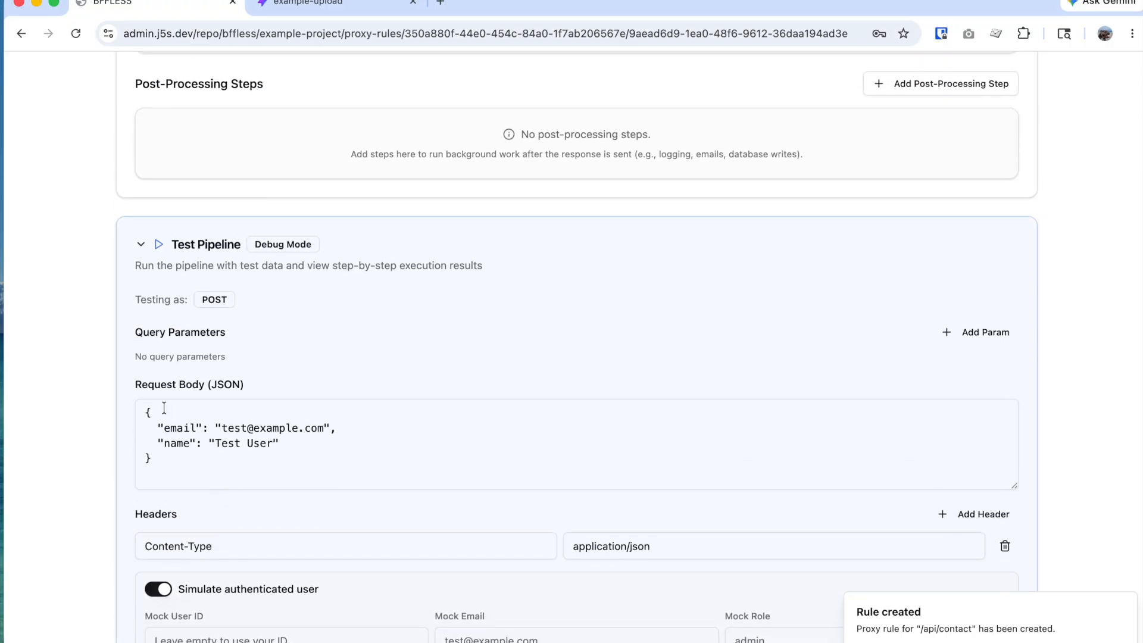
{"action": "left_click", "coordinate": [251, 427]}
{"action": "left_click_drag", "start_coordinate": [298, 441], "coordinate": [166, 427]}
{"action": "left_click", "coordinate": [311, 442]}
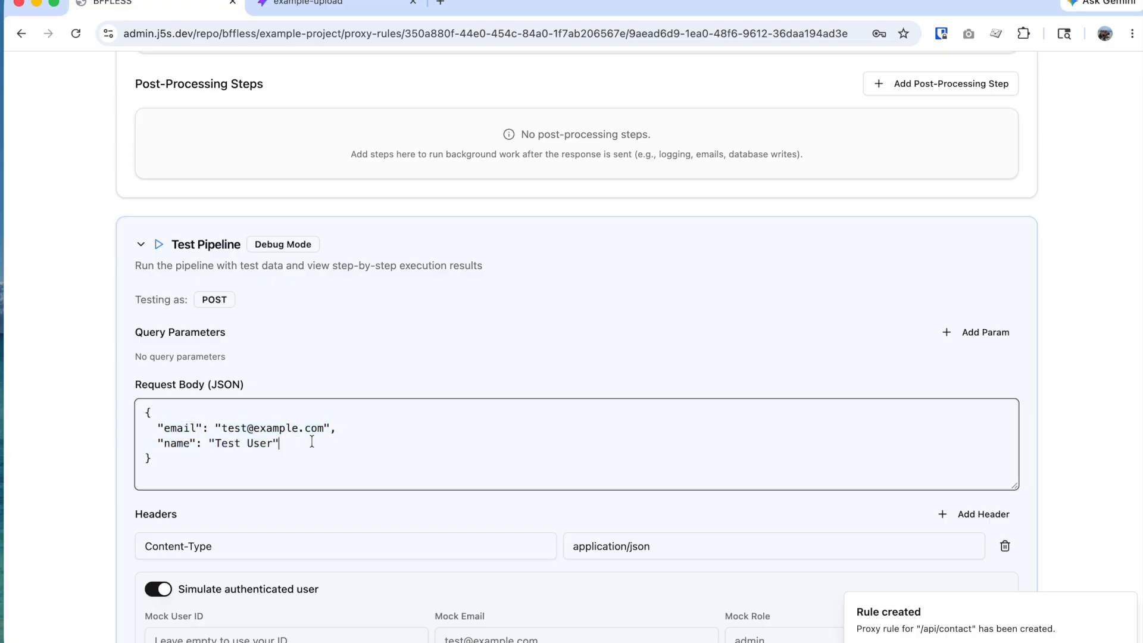
{"action": "scroll", "coordinate": [524, 456], "scroll_direction": "down", "scroll_amount": 4}
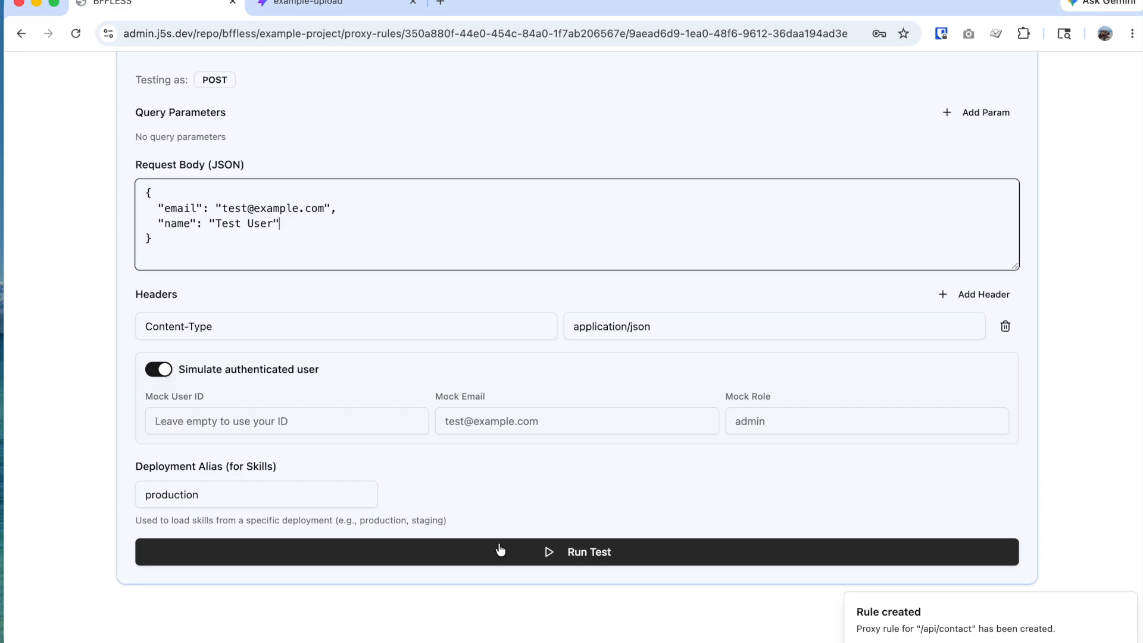
{"action": "left_click", "coordinate": [160, 370]}
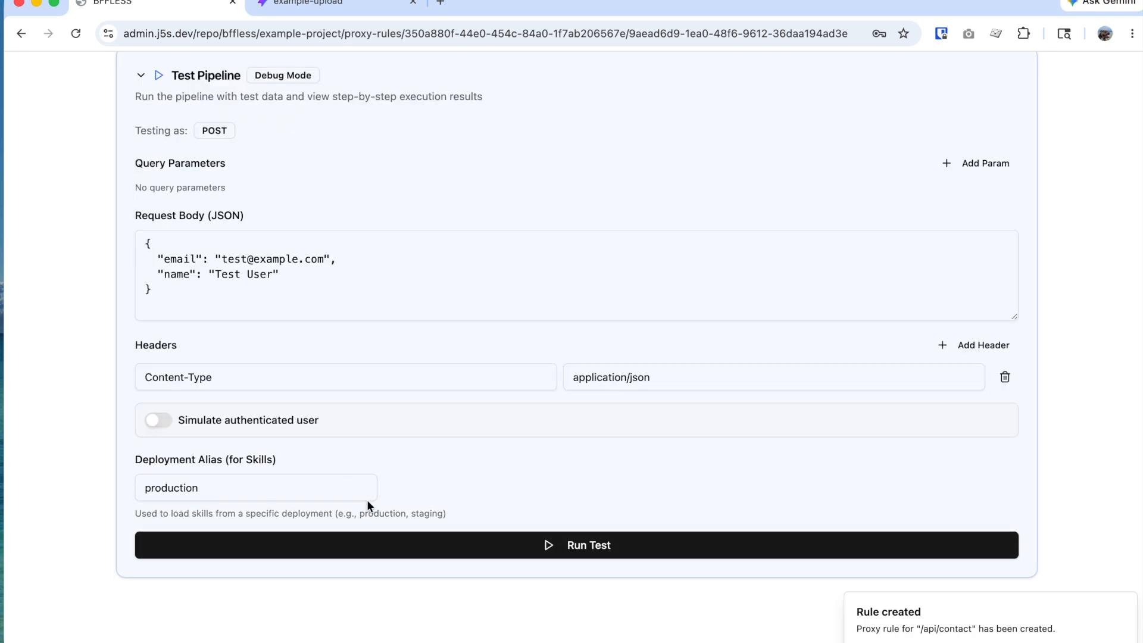
{"action": "left_click", "coordinate": [447, 546]}
Step: Add "comment": "Hello world" to the test Request Body JSON
{"action": "scroll", "coordinate": [517, 525], "scroll_direction": "down", "scroll_amount": 3}
{"action": "scroll", "coordinate": [539, 483], "scroll_direction": "down", "scroll_amount": 2}
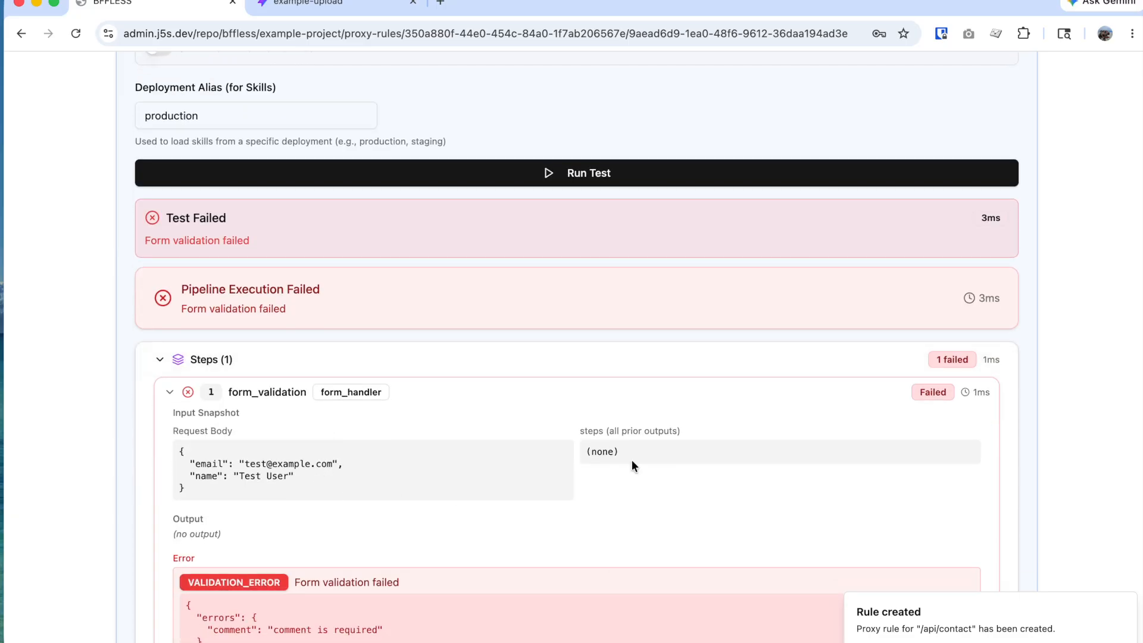
{"action": "scroll", "coordinate": [539, 488], "scroll_direction": "down", "scroll_amount": 2}
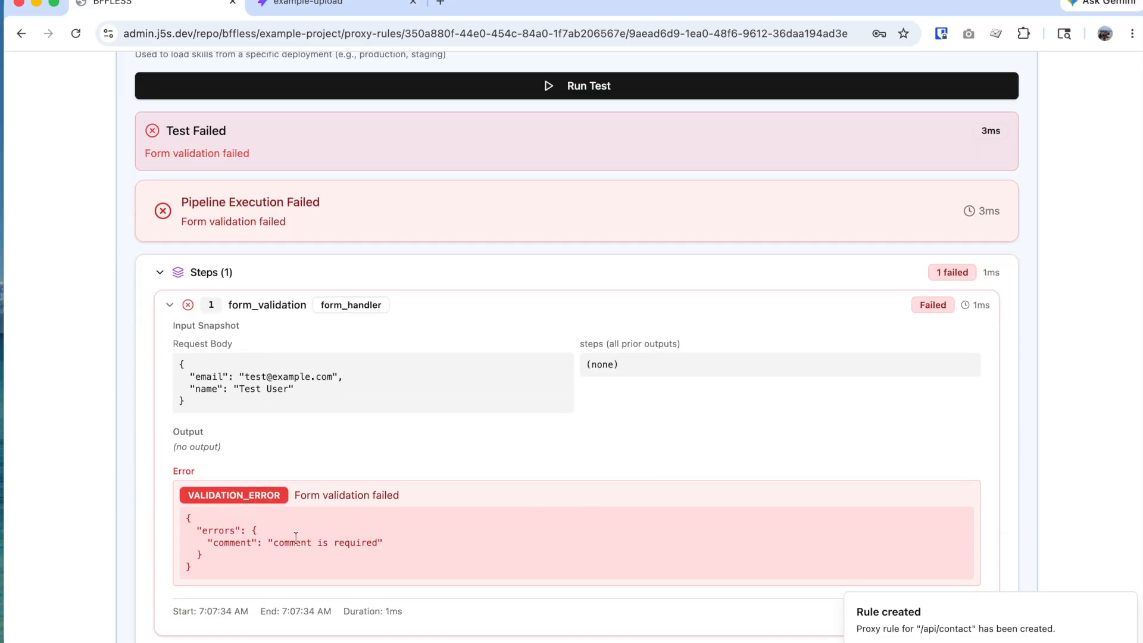
{"action": "left_click_drag", "start_coordinate": [207, 567], "coordinate": [192, 523]}
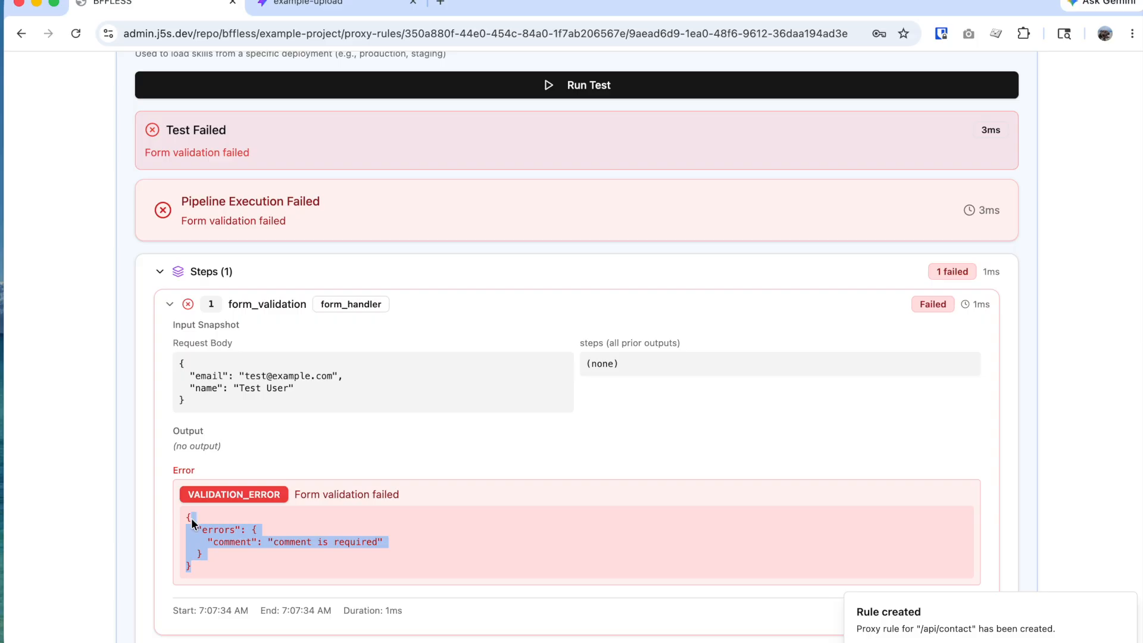
{"action": "scroll", "coordinate": [384, 546], "scroll_direction": "up", "scroll_amount": 8}
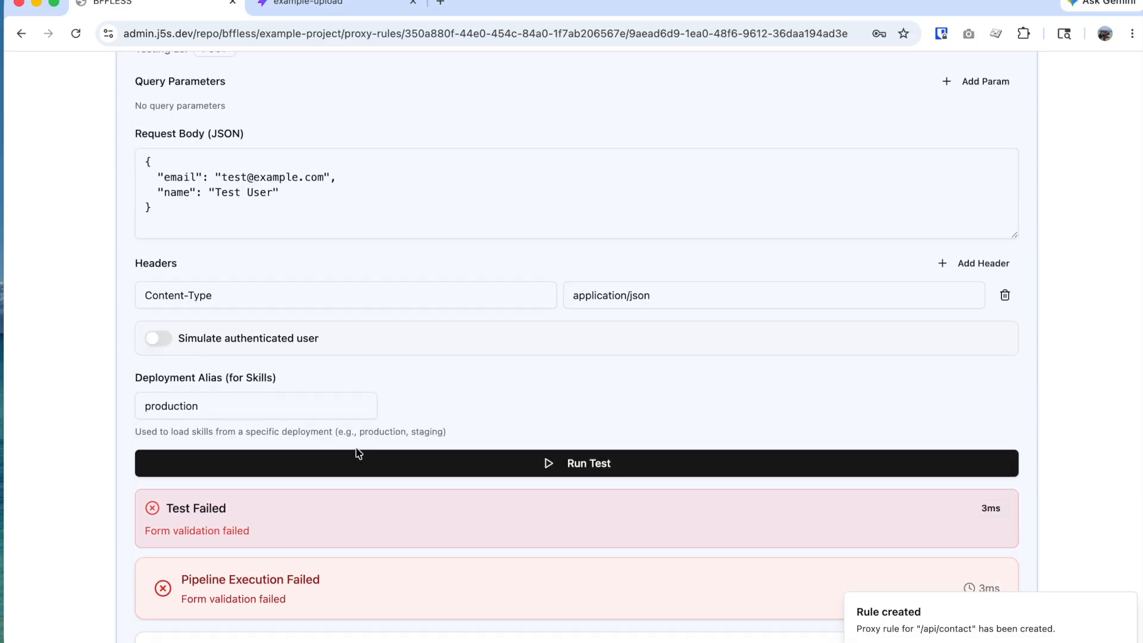
{"action": "left_click", "coordinate": [306, 282]}
{"action": "type", "text": ","}
{"action": "key", "text": "Return"}
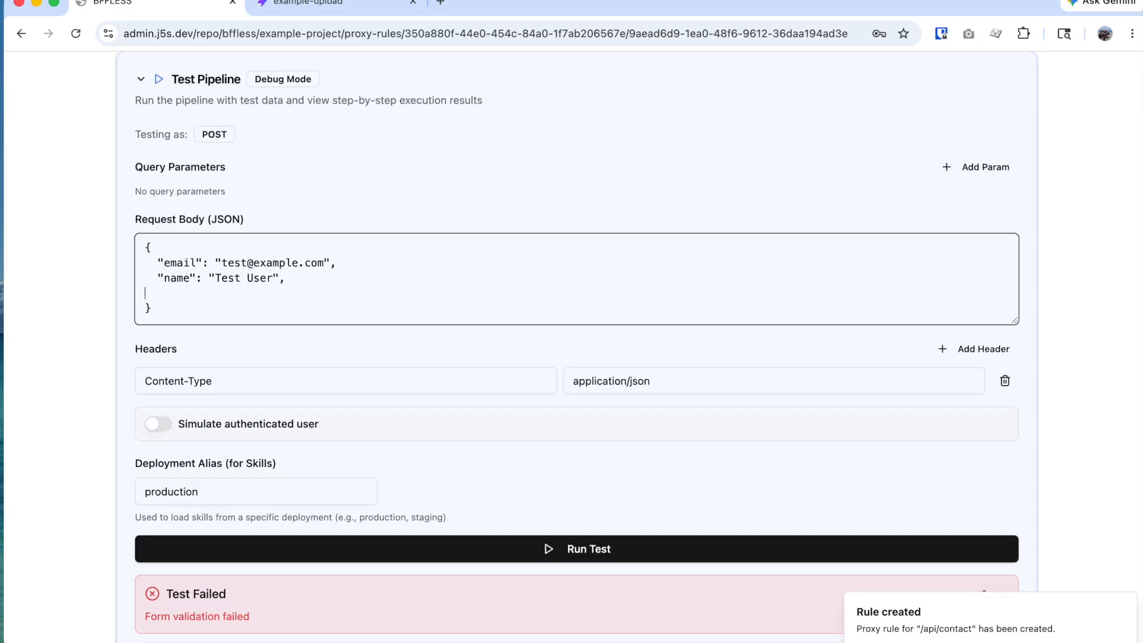
{"action": "type", "text": "\"comment\": \"Hello world"}
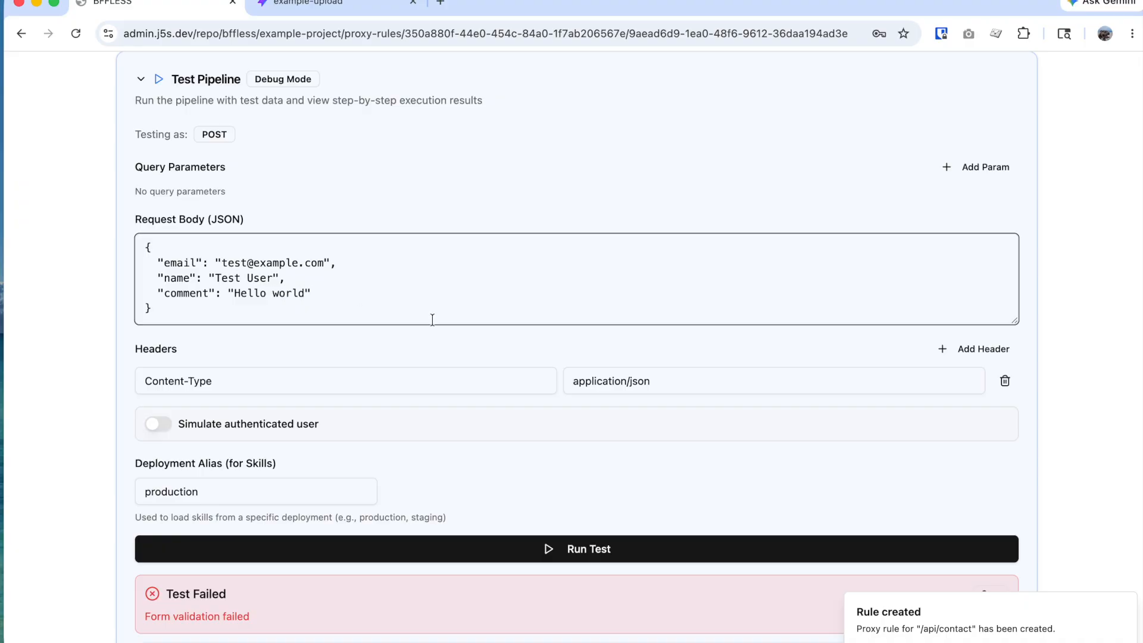
Step: Rerun the pipeline test and confirm the Final Response returns HTTP 200
{"action": "scroll", "coordinate": [413, 371], "scroll_direction": "down", "scroll_amount": 2}
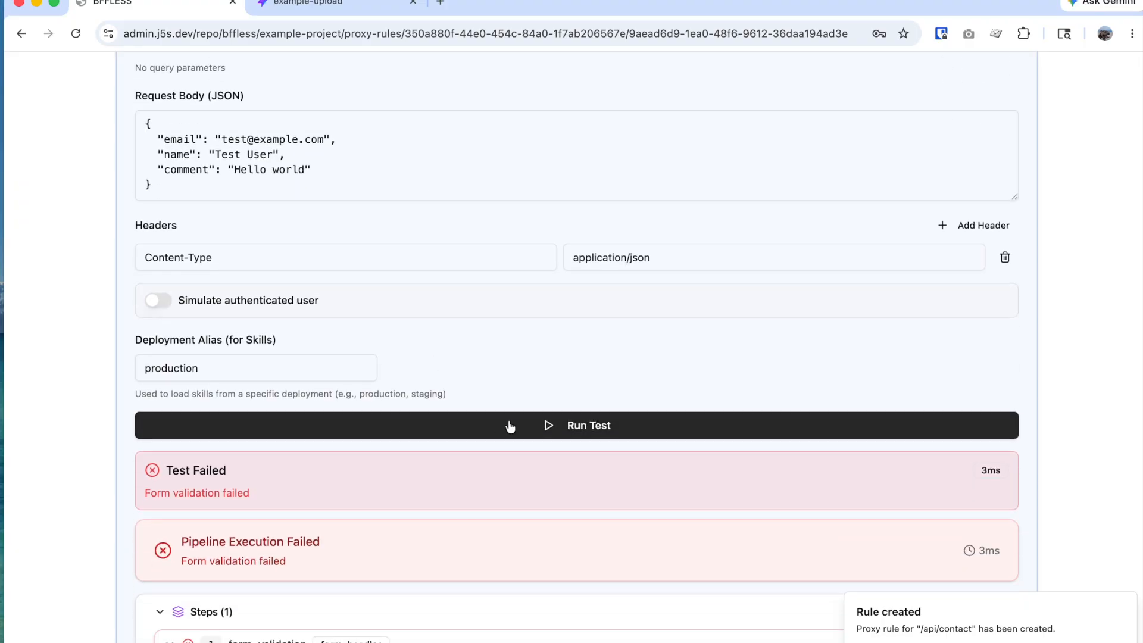
{"action": "left_click", "coordinate": [510, 426]}
{"action": "scroll", "coordinate": [516, 453], "scroll_direction": "down", "scroll_amount": 4}
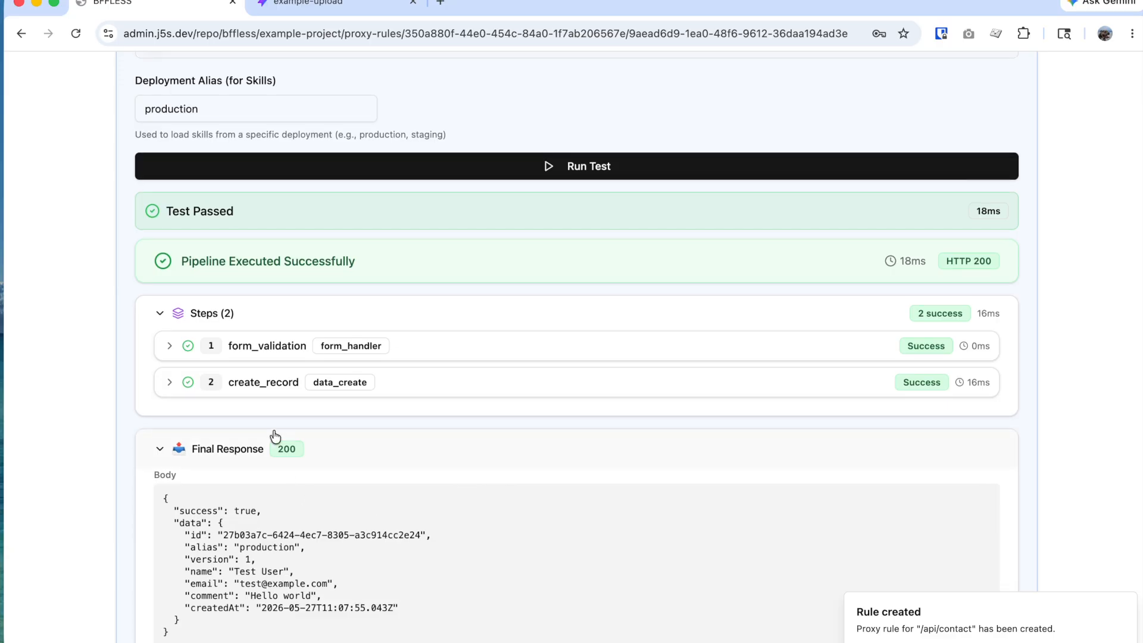
{"action": "scroll", "coordinate": [288, 457], "scroll_direction": "down", "scroll_amount": 2}
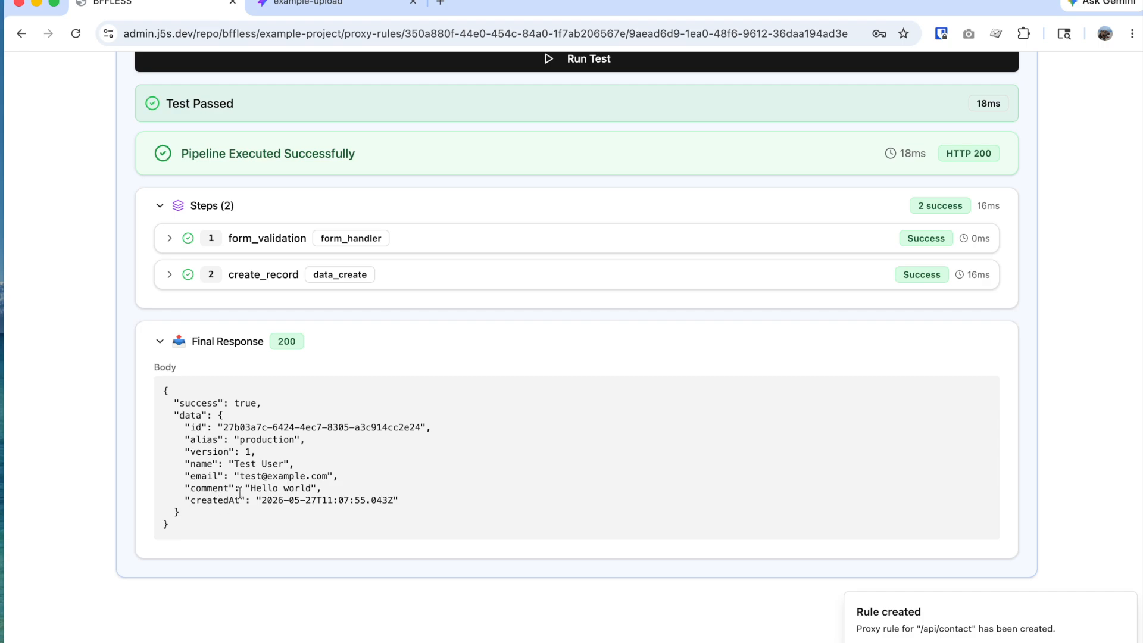
{"action": "scroll", "coordinate": [240, 493], "scroll_direction": "up", "scroll_amount": 5}
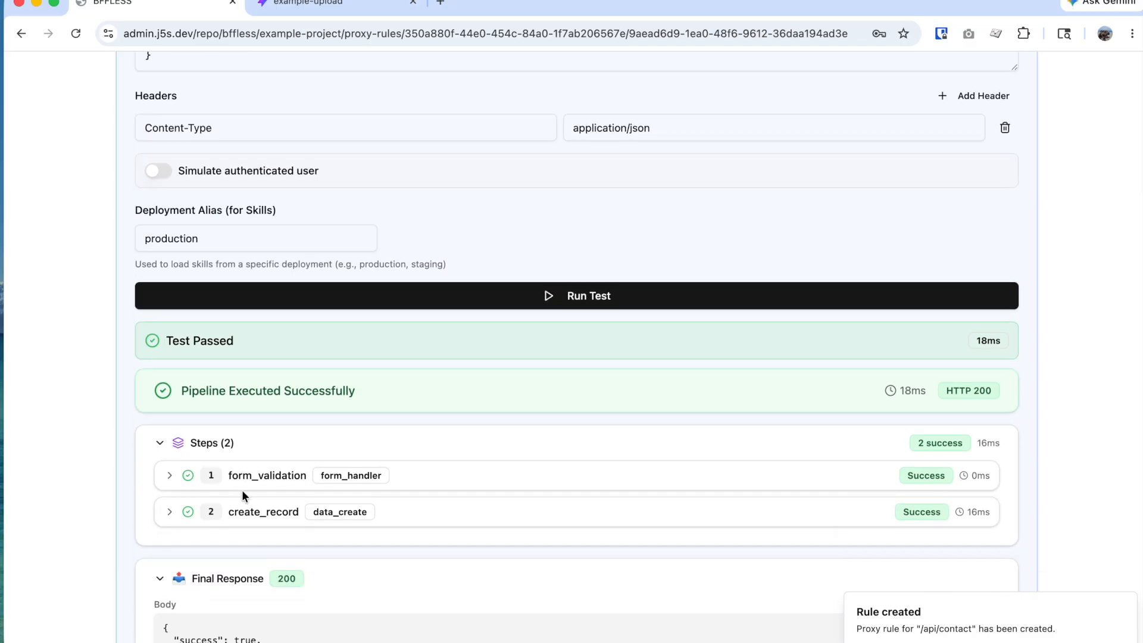
{"action": "left_click", "coordinate": [160, 578]}
{"action": "scroll", "coordinate": [316, 441], "scroll_direction": "up", "scroll_amount": 3}
{"action": "scroll", "coordinate": [316, 440], "scroll_direction": "up", "scroll_amount": 15}
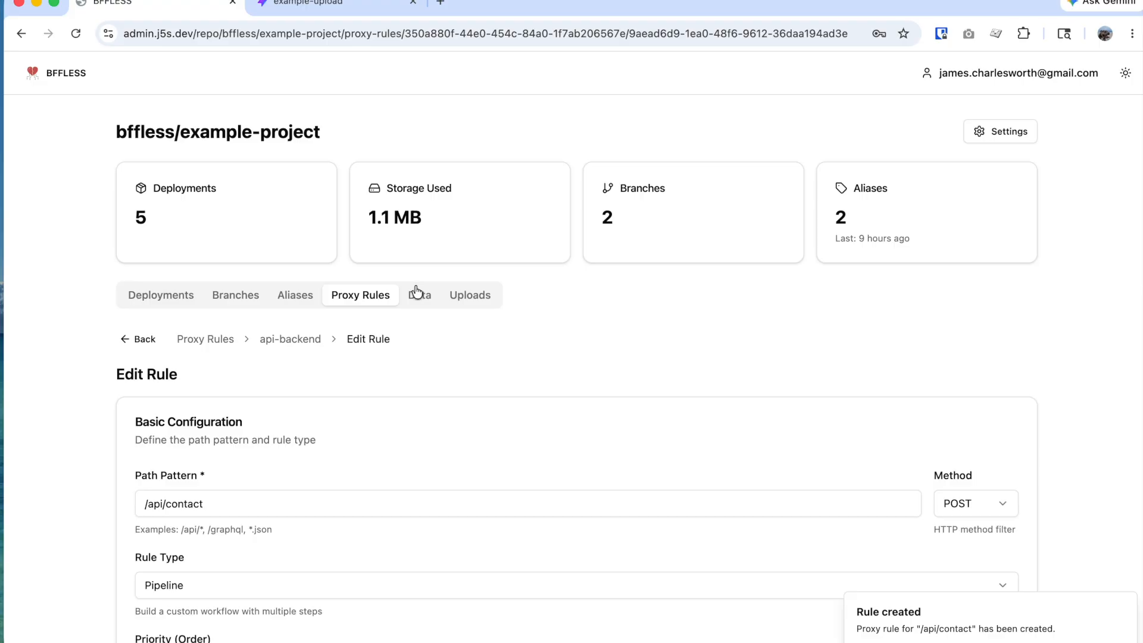
{"action": "left_click", "coordinate": [418, 293]}
{"action": "left_click", "coordinate": [266, 437]}
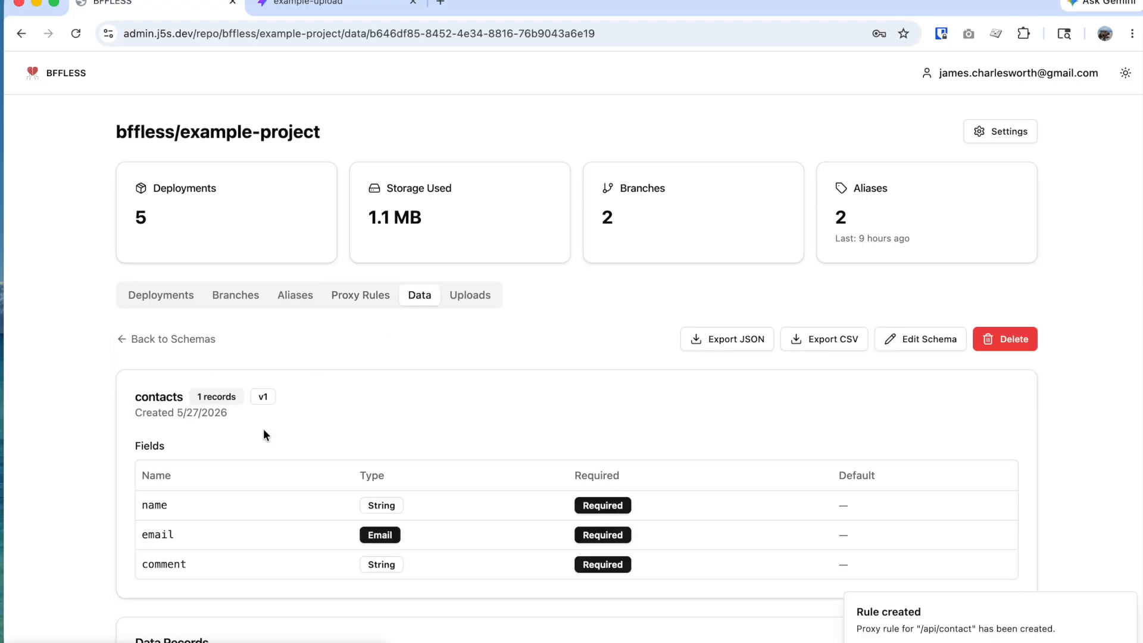
{"action": "scroll", "coordinate": [281, 436], "scroll_direction": "down", "scroll_amount": 3}
{"action": "left_click", "coordinate": [187, 599]}
{"action": "scroll", "coordinate": [215, 582], "scroll_direction": "down", "scroll_amount": 3}
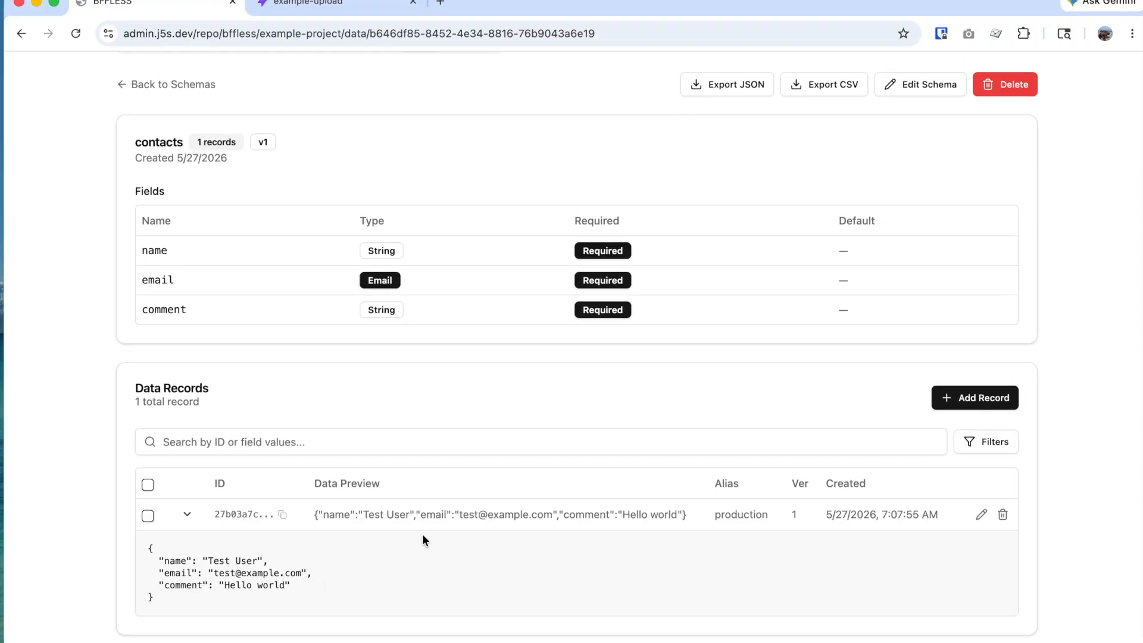
{"action": "scroll", "coordinate": [423, 533], "scroll_direction": "up", "scroll_amount": 5}
{"action": "scroll", "coordinate": [463, 517], "scroll_direction": "up", "scroll_amount": 1}
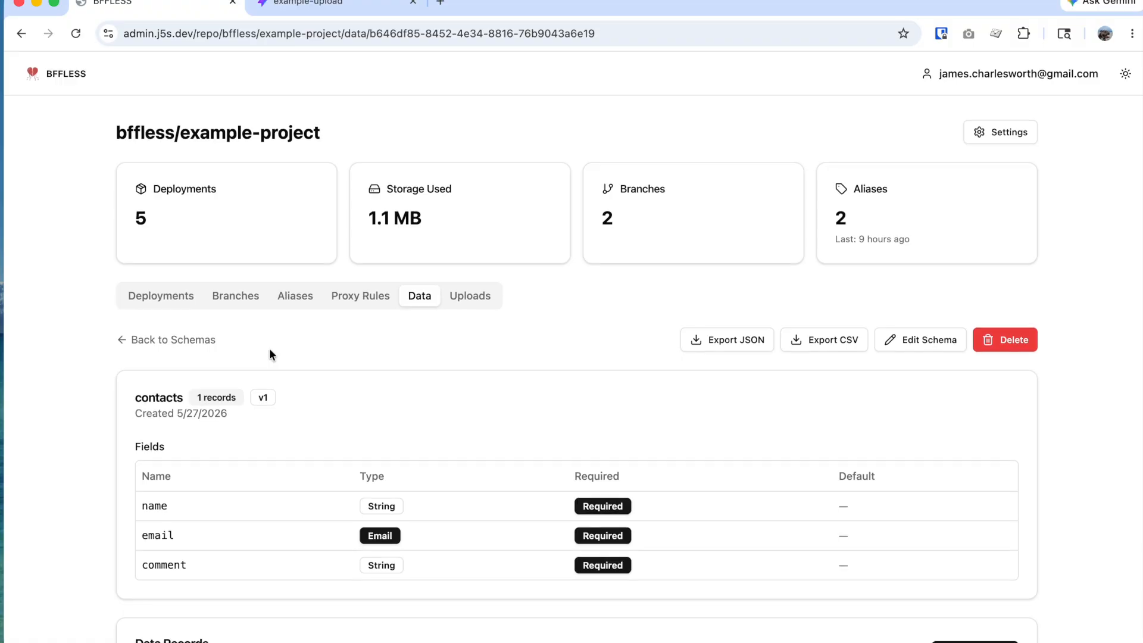
{"action": "left_click", "coordinate": [148, 298]}
{"action": "left_click", "coordinate": [338, 297]}
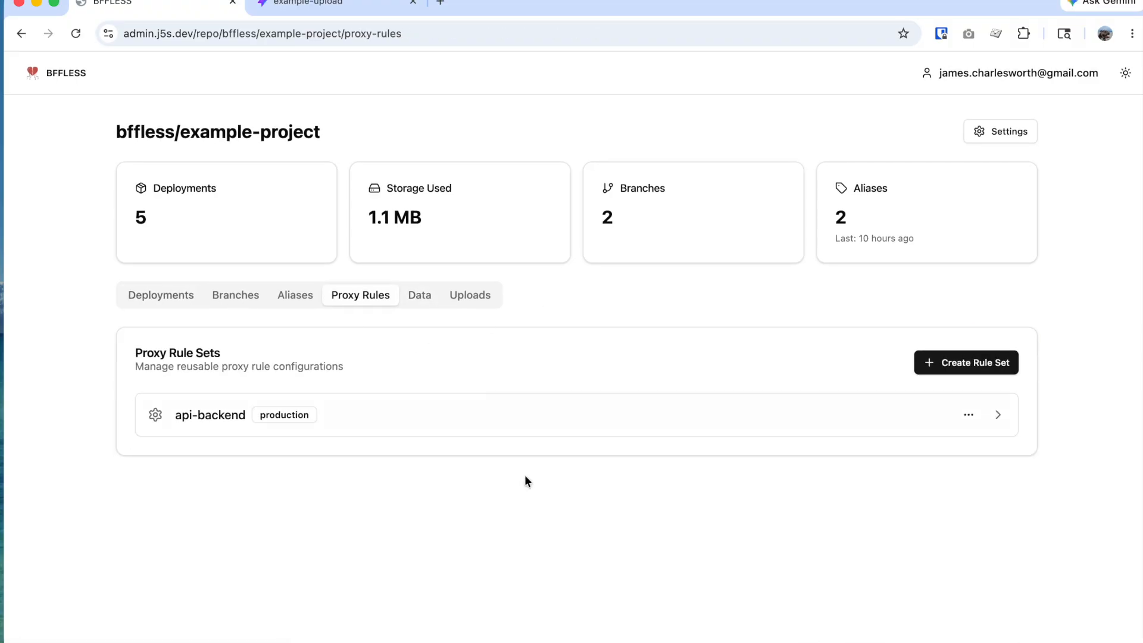
{"action": "left_click", "coordinate": [275, 295]}
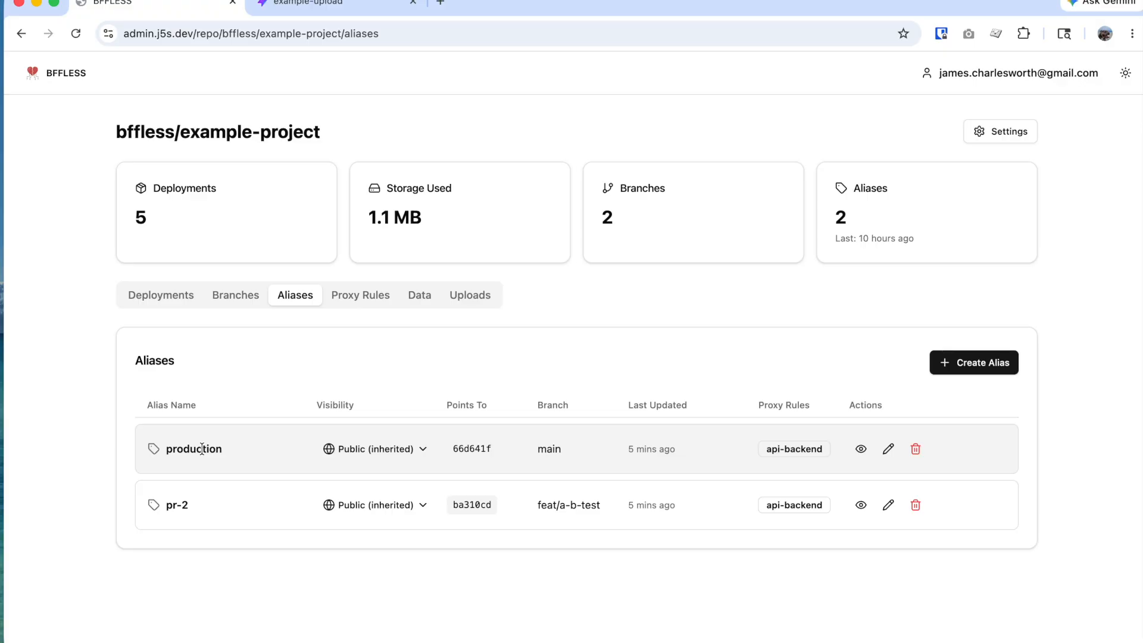
{"action": "left_click", "coordinate": [703, 641]}
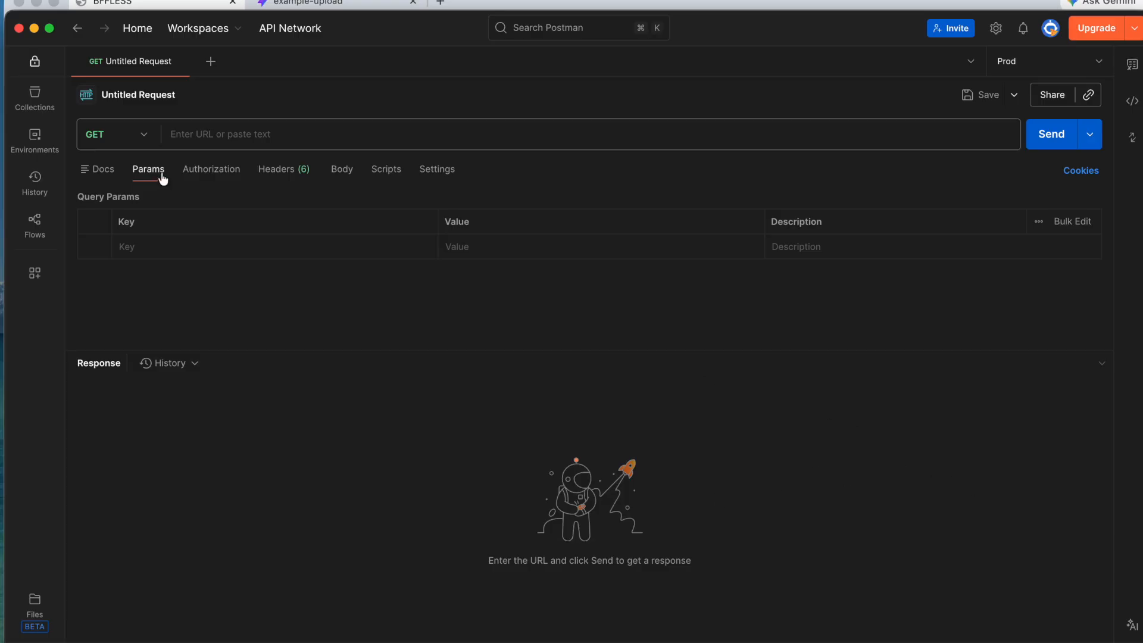
{"action": "left_click", "coordinate": [196, 134]}
{"action": "type", "text": "ht"}
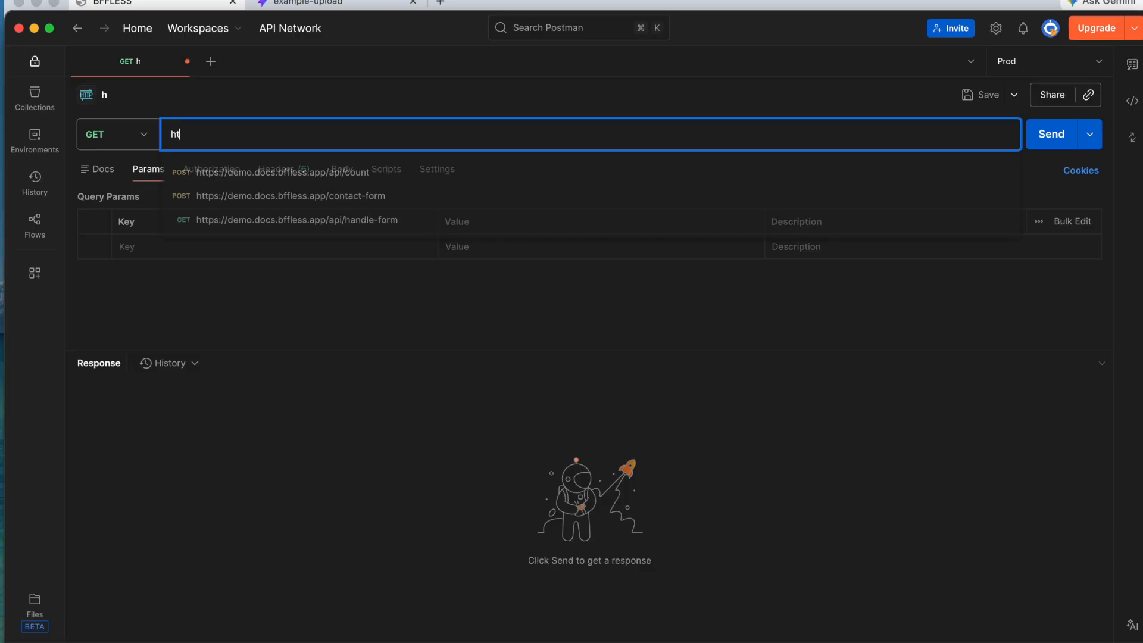
{"action": "type", "text": "tps://"}
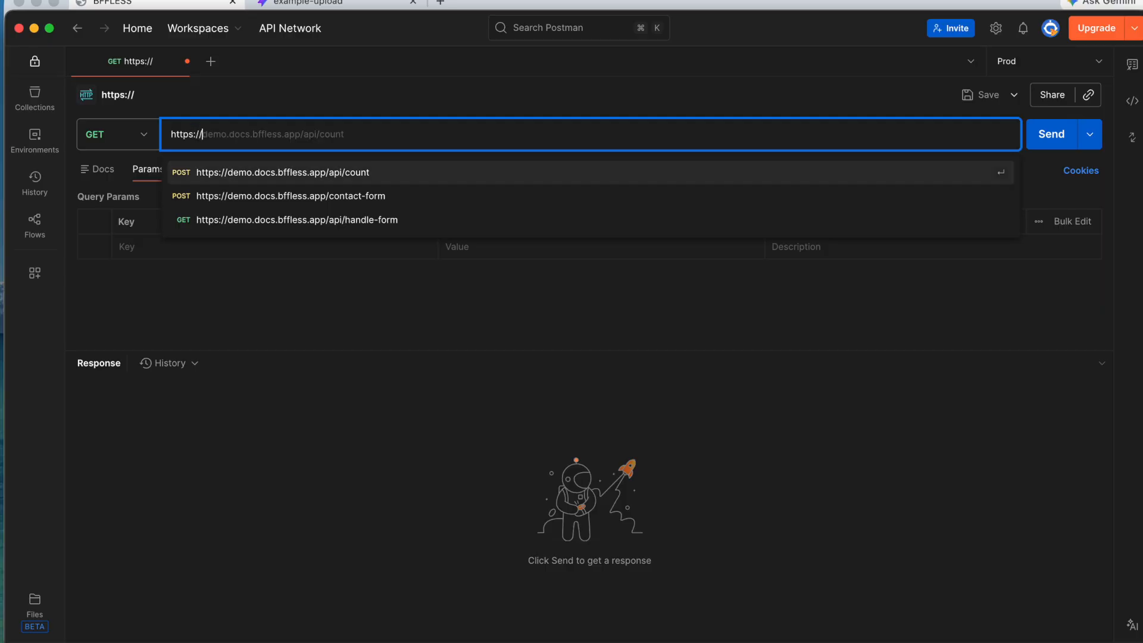
{"action": "type", "text": "www"}
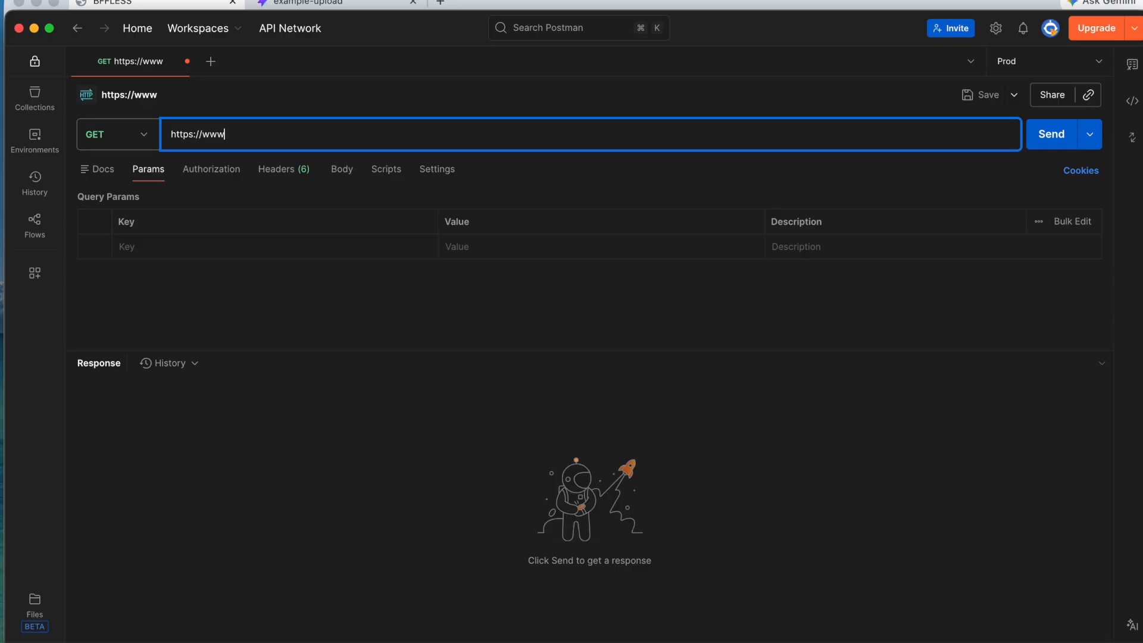
{"action": "type", "text": ".j5s.dev/"}
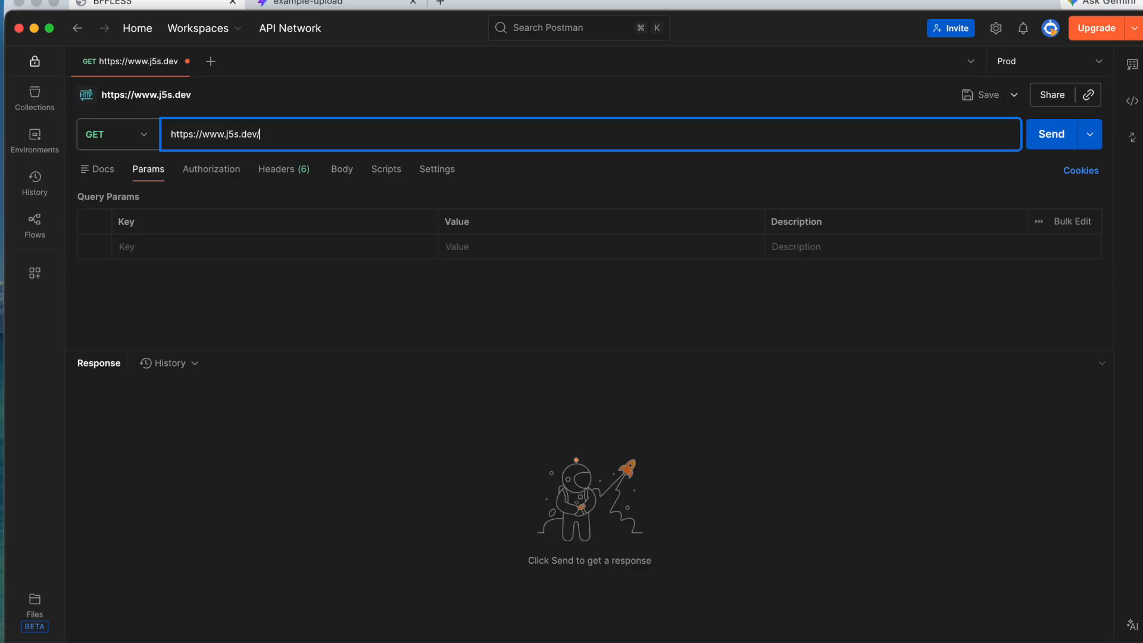
{"action": "type", "text": "api/comment"}
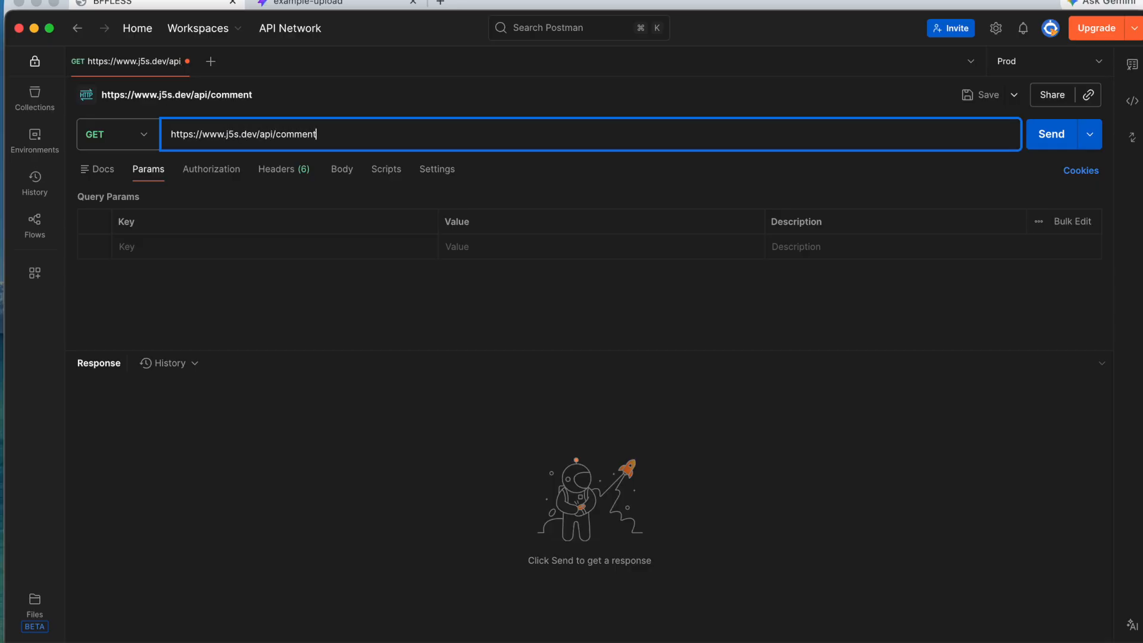
{"action": "left_click", "coordinate": [114, 135]}
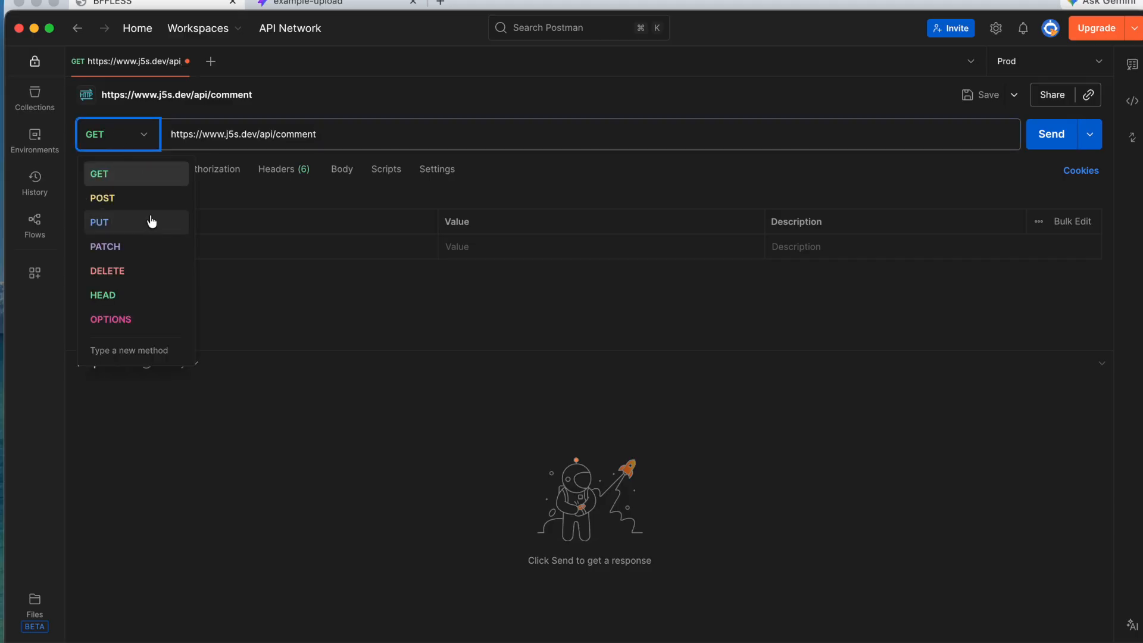
{"action": "left_click", "coordinate": [147, 204]}
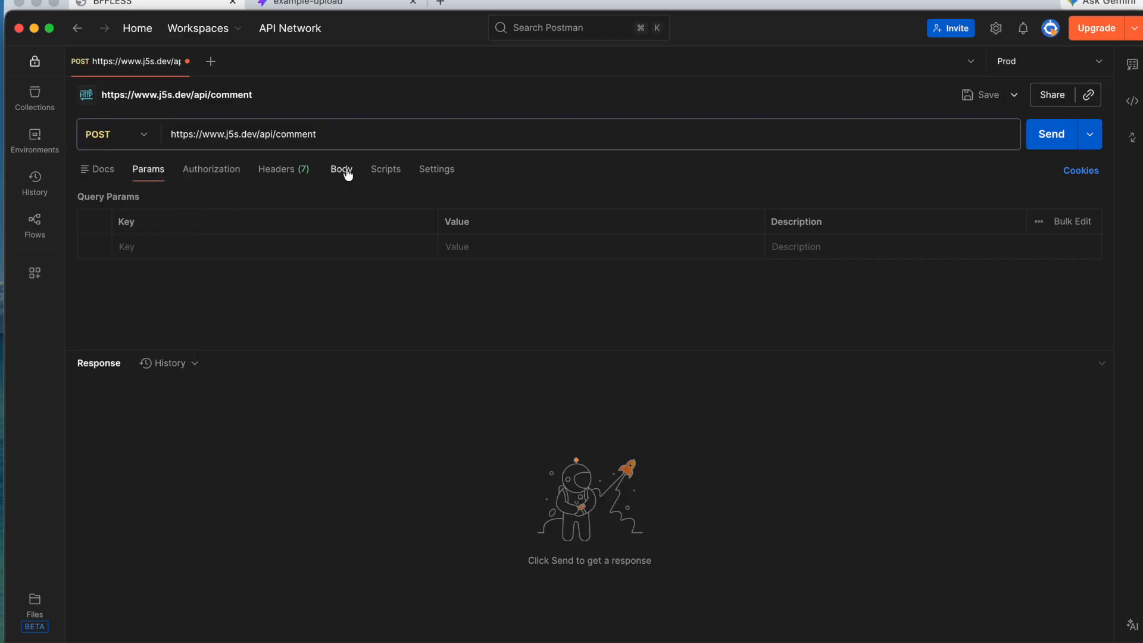
Step: Write a raw JSON body with a name, an e-mail address and comment 'Hello from postman'
{"action": "left_click", "coordinate": [345, 172]}
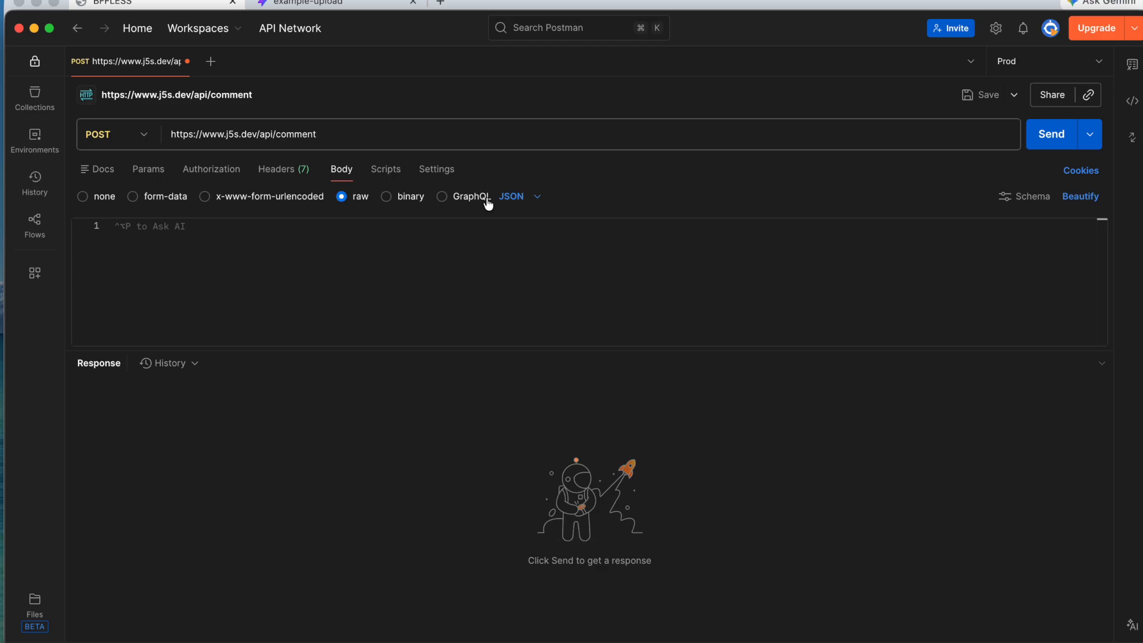
{"action": "left_click", "coordinate": [270, 255]}
{"action": "type", "text": "{"}
{"action": "key", "text": "Return"}
{"action": "key", "text": "Return"}
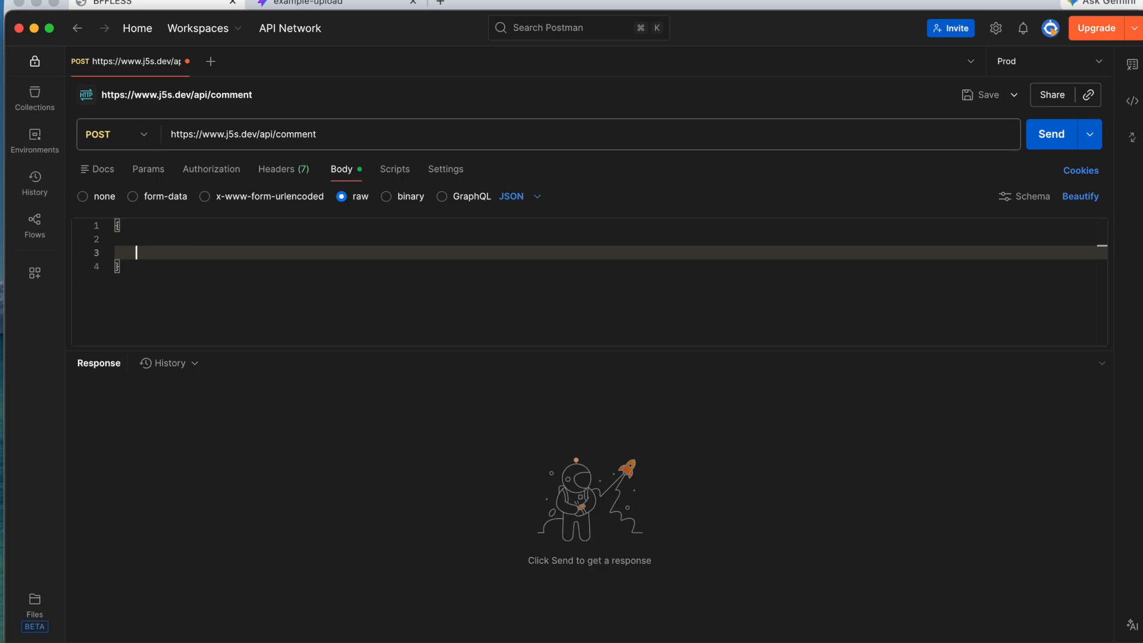
{"action": "key", "text": "Up"}
{"action": "type", "text": "\"name\""}
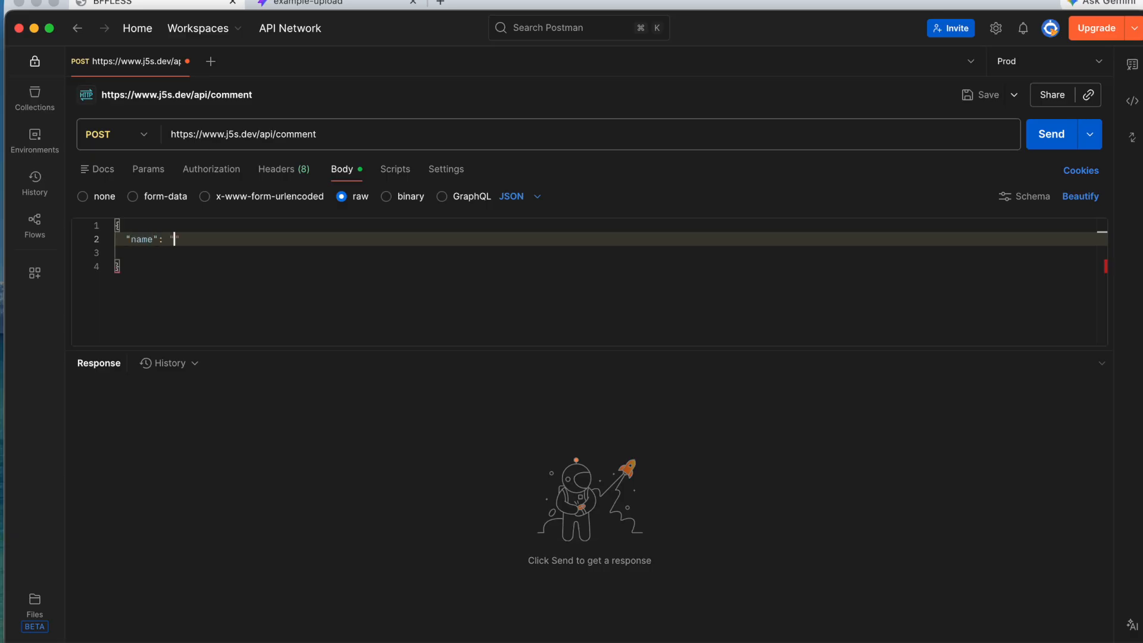
{"action": "type", "text": ": \"james\","}
{"action": "key", "text": "Return"}
{"action": "type", "text": "\"email\""}
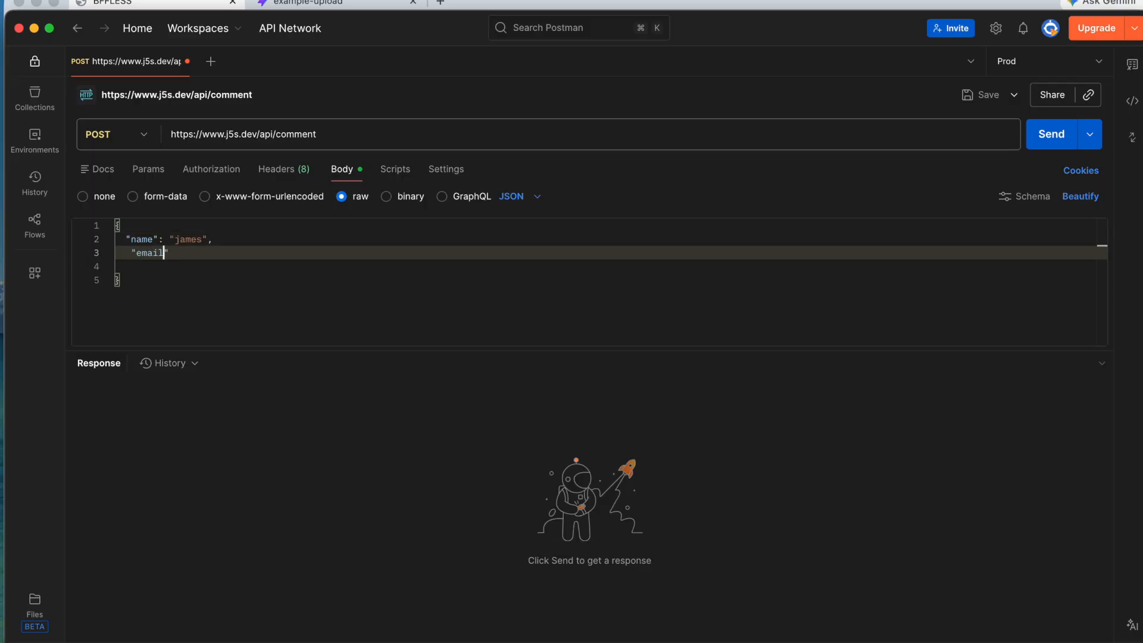
{"action": "key", "text": "Return"}
{"action": "type", "text": "\"comment\""}
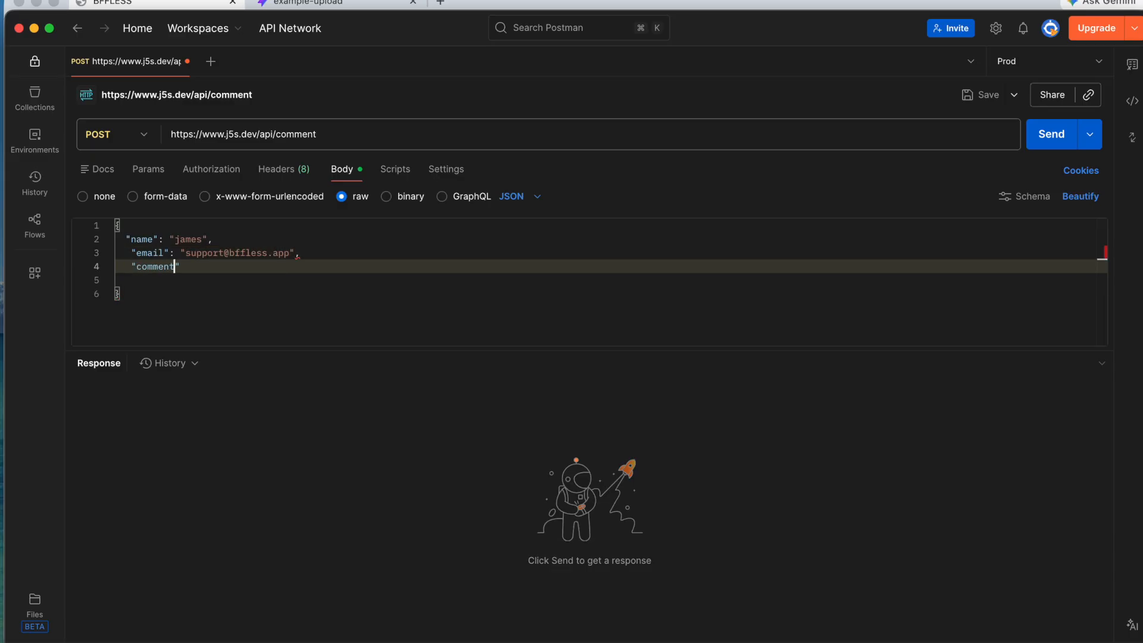
{"action": "type", "text": ": \"Hello from poast"}
{"action": "key", "text": "BackSpace"}
{"action": "key", "text": "BackSpace"}
{"action": "key", "text": "BackSpace"}
{"action": "type", "text": "man"}
{"action": "key", "text": "Delete"}
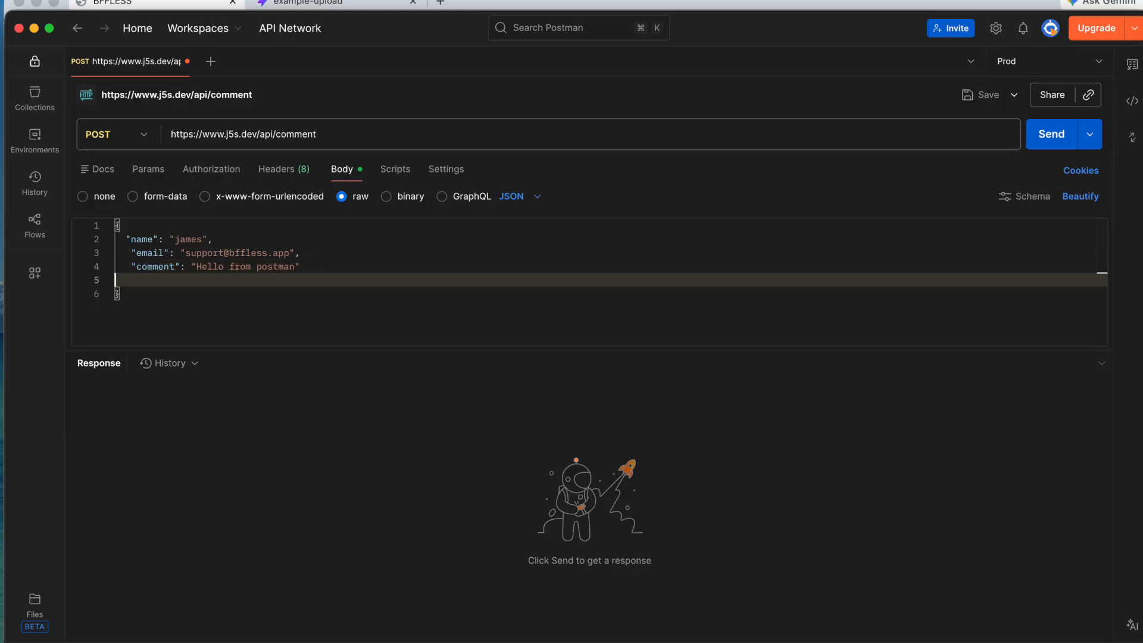
Step: Send the request, which comes back 404 Not Found
{"action": "left_click", "coordinate": [373, 130]}
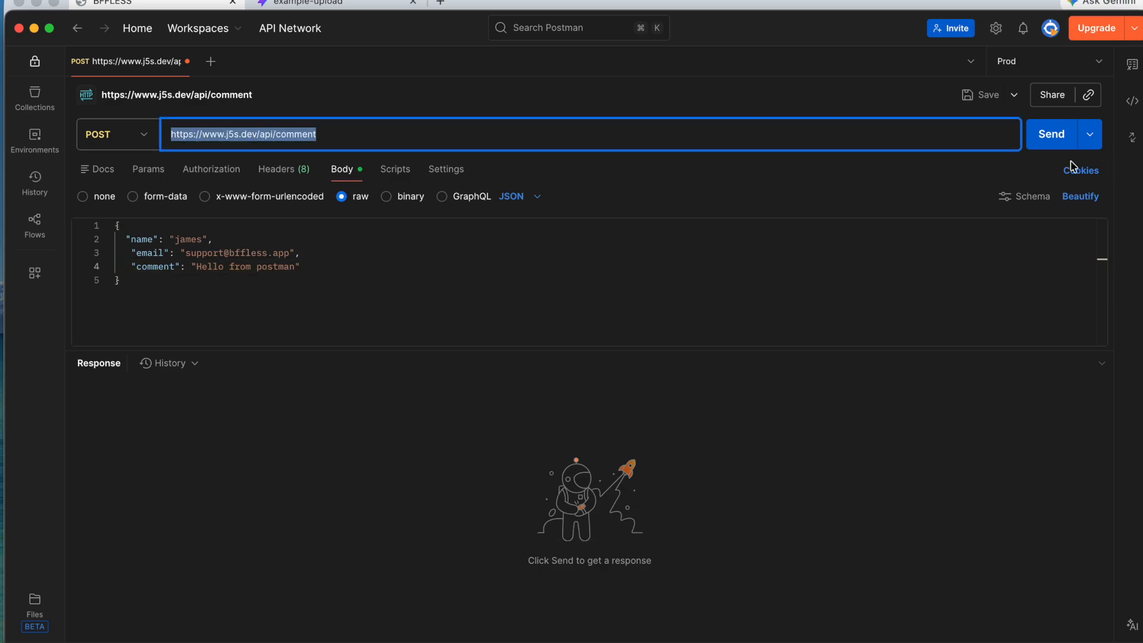
{"action": "left_click", "coordinate": [1055, 146]}
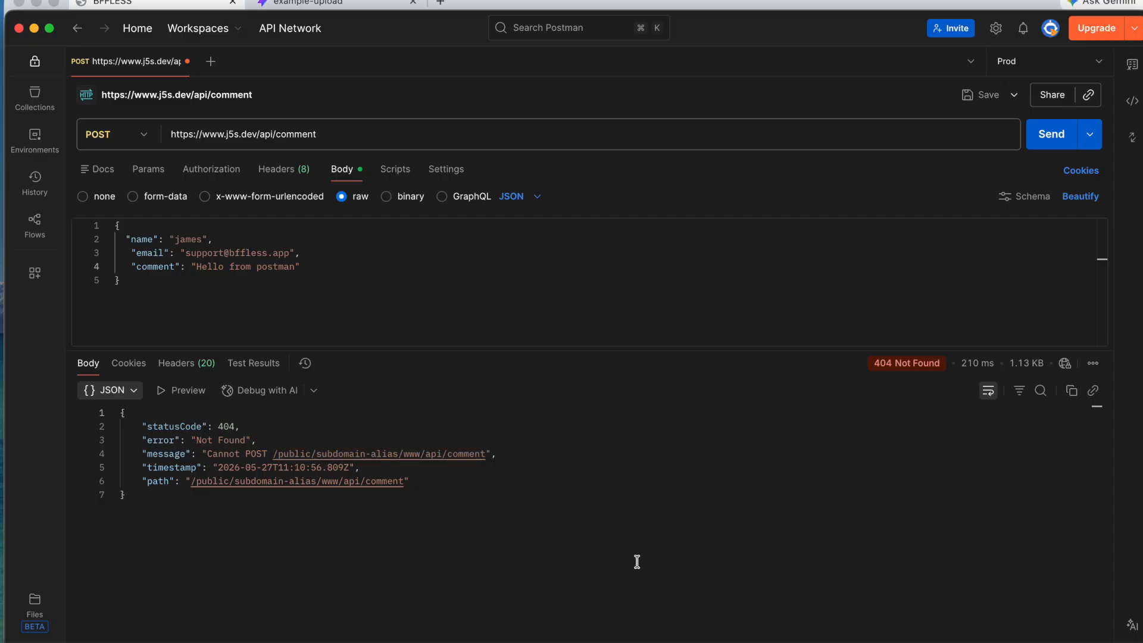
{"action": "left_click", "coordinate": [278, 136]}
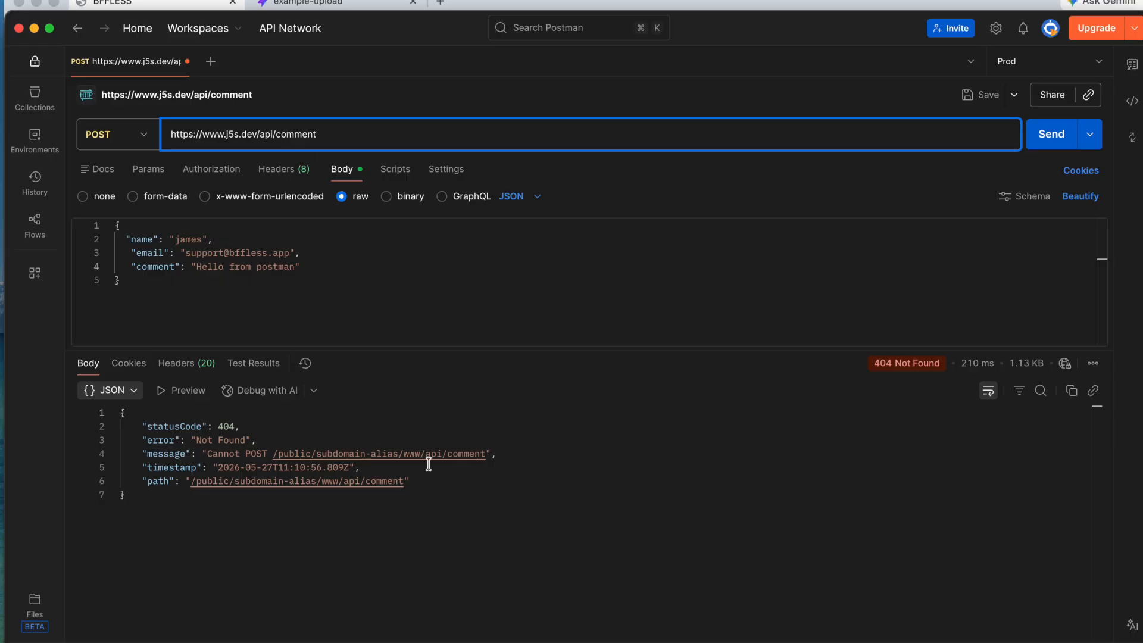
{"action": "double_click", "coordinate": [280, 135]}
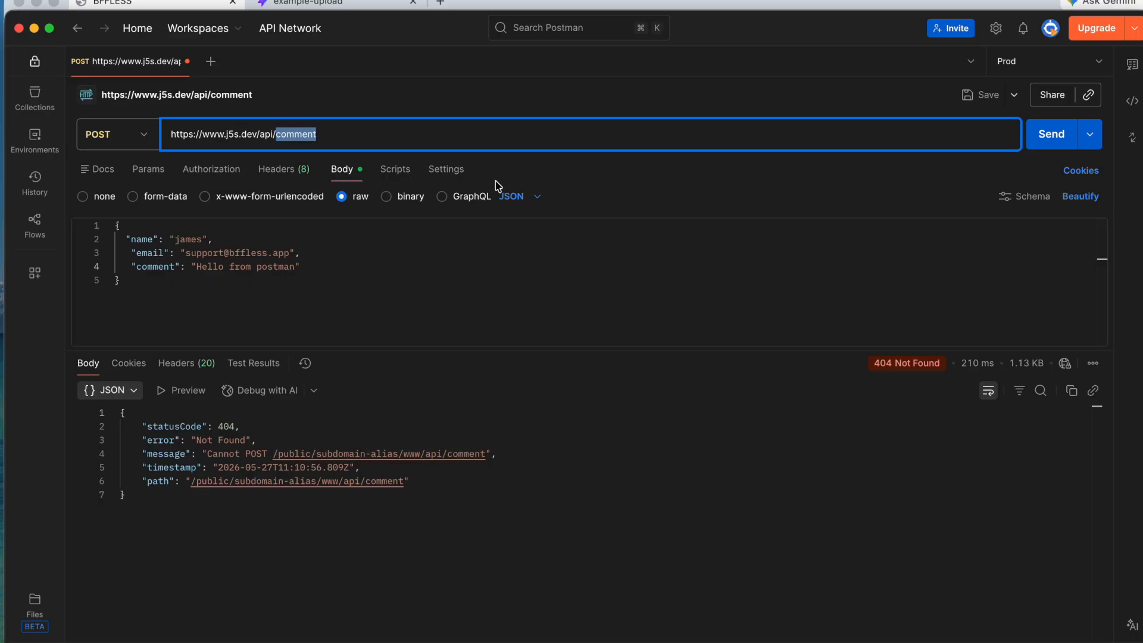
{"action": "left_click", "coordinate": [173, 3]}
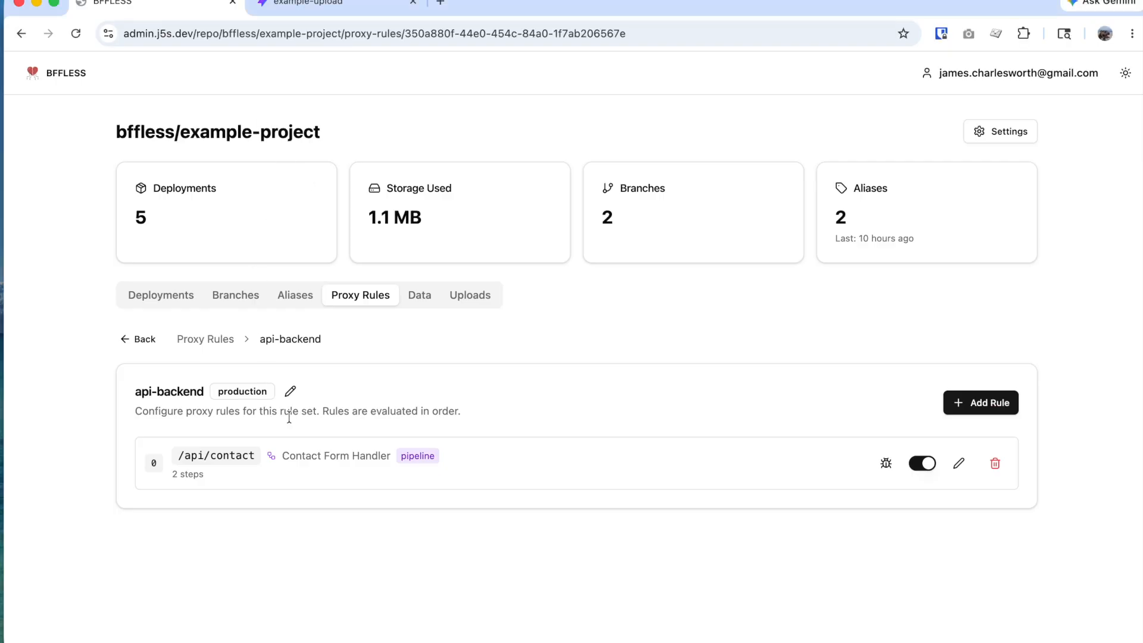
{"action": "left_click", "coordinate": [227, 469]}
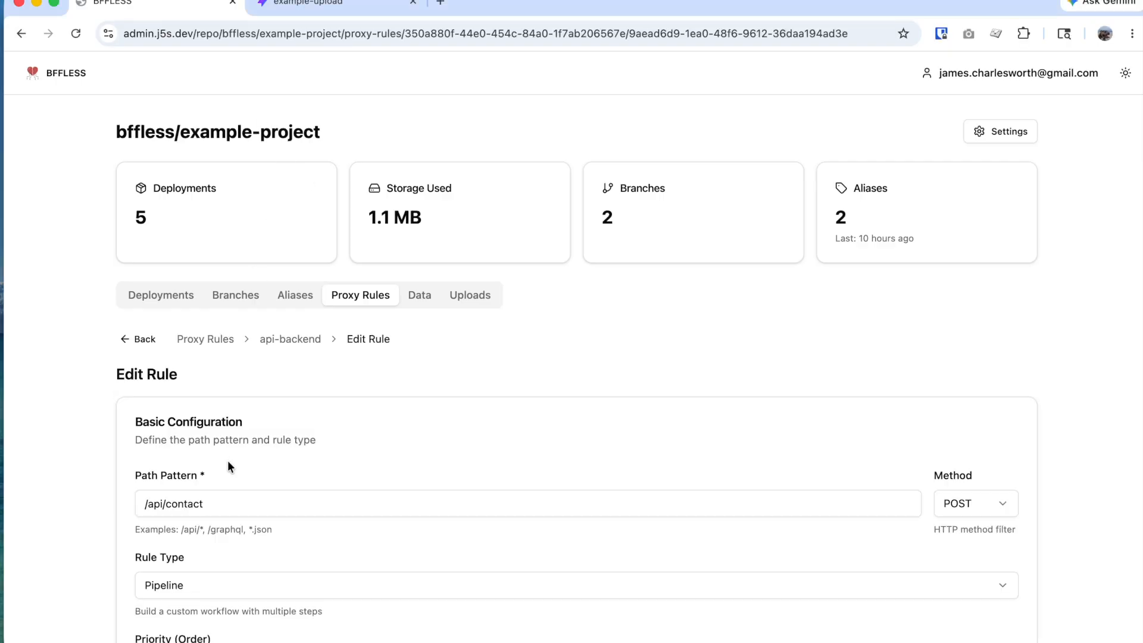
{"action": "left_click_drag", "start_coordinate": [215, 499], "coordinate": [137, 501]}
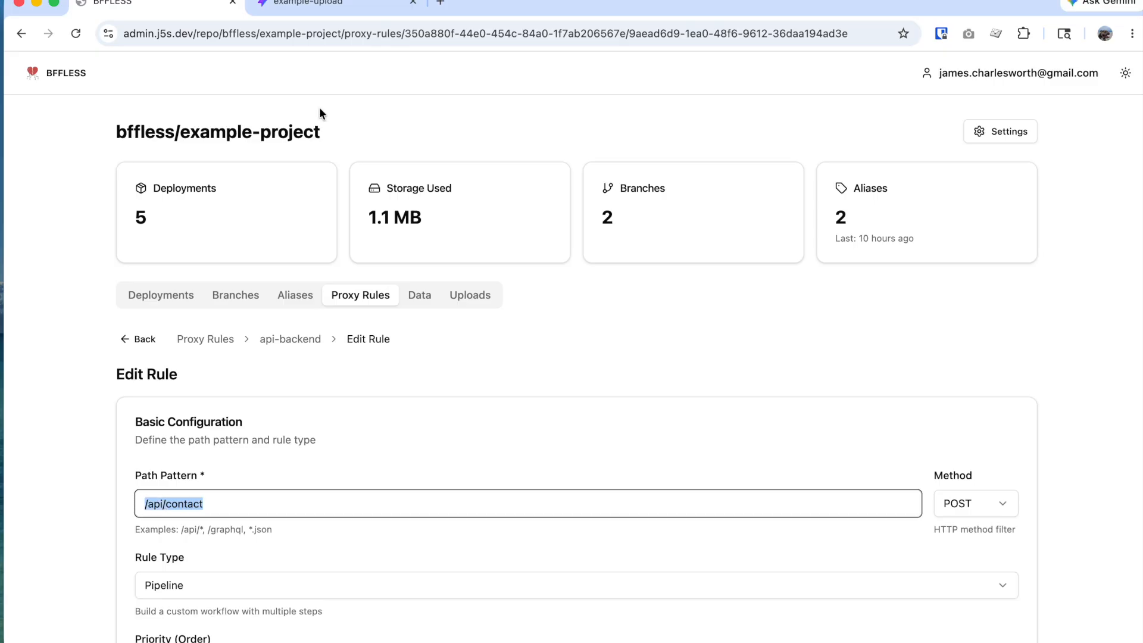
{"action": "key", "text": "super+Tab"}
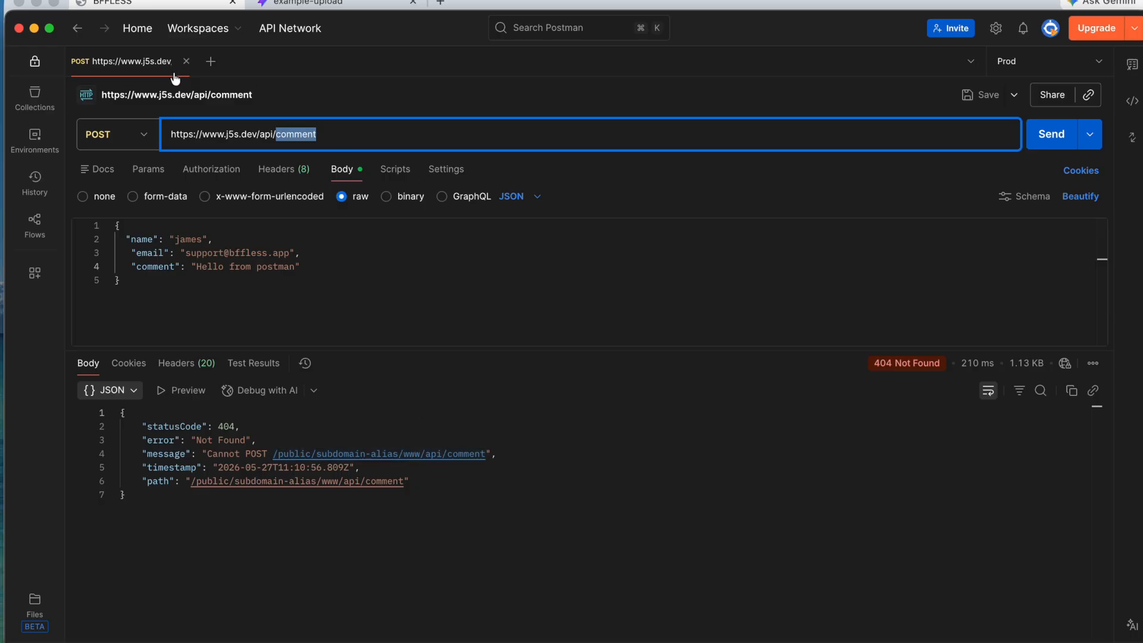
{"action": "left_click", "coordinate": [148, 5]}
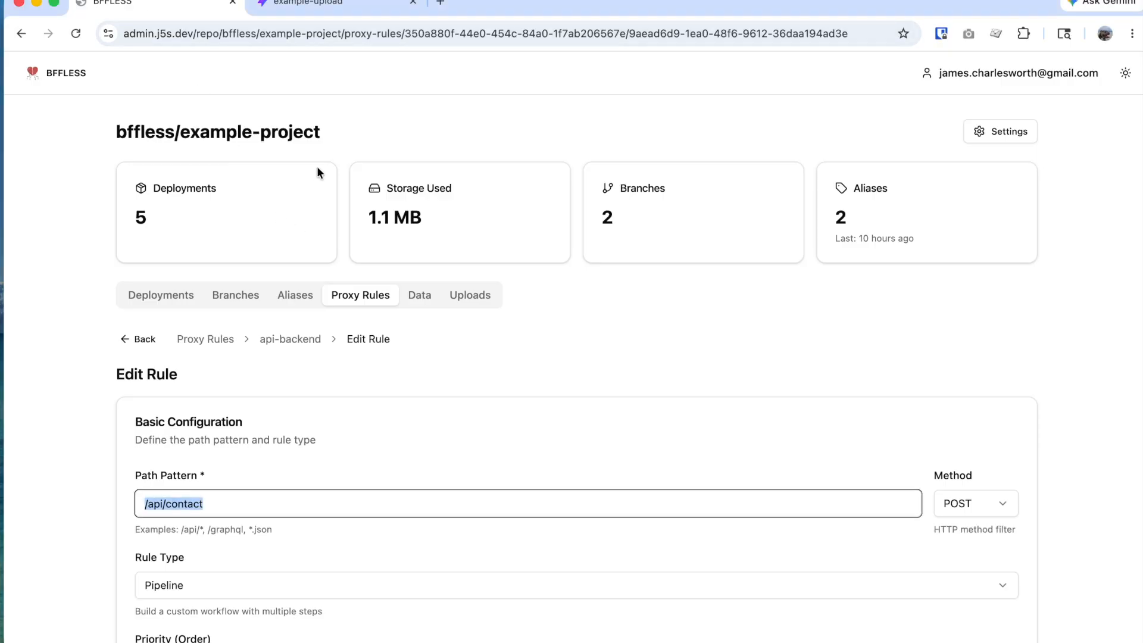
{"action": "key", "text": "super+Tab"}
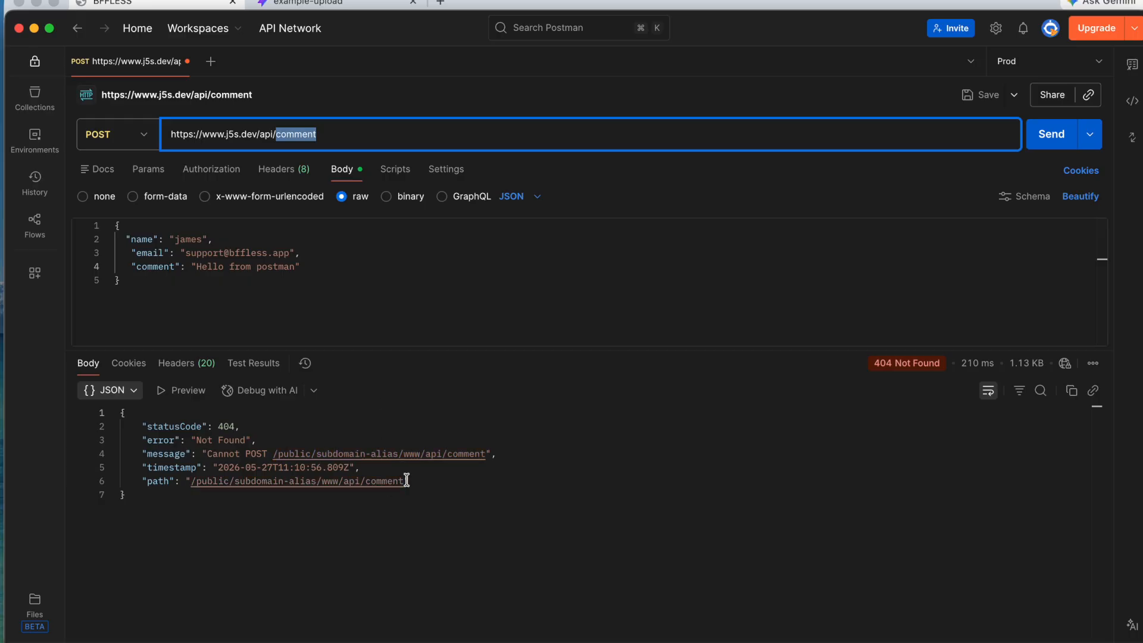
{"action": "left_click", "coordinate": [394, 132]}
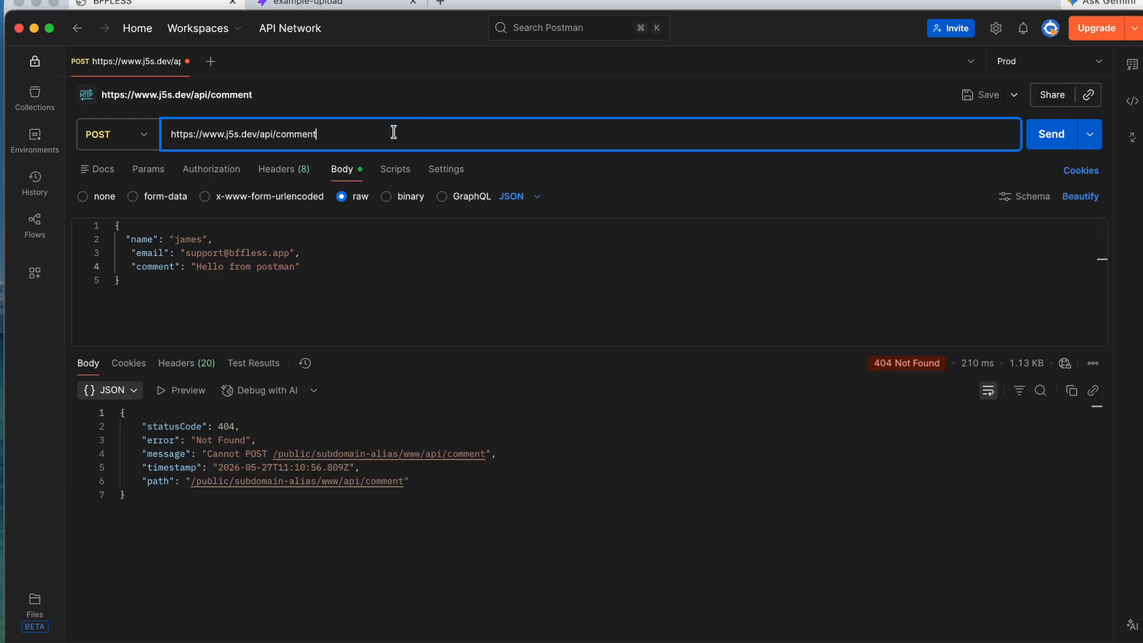
{"action": "key", "text": "BackSpace"}
{"action": "key", "text": "BackSpace"}
{"action": "key", "text": "BackSpace"}
{"action": "key", "text": "BackSpace"}
{"action": "key", "text": "BackSpace"}
{"action": "key", "text": "BackSpace"}
{"action": "type", "text": "n"}
Step: Send the /api/contact request, review the 200 OK response, then return to the api-backend rules
{"action": "left_click", "coordinate": [1063, 141]}
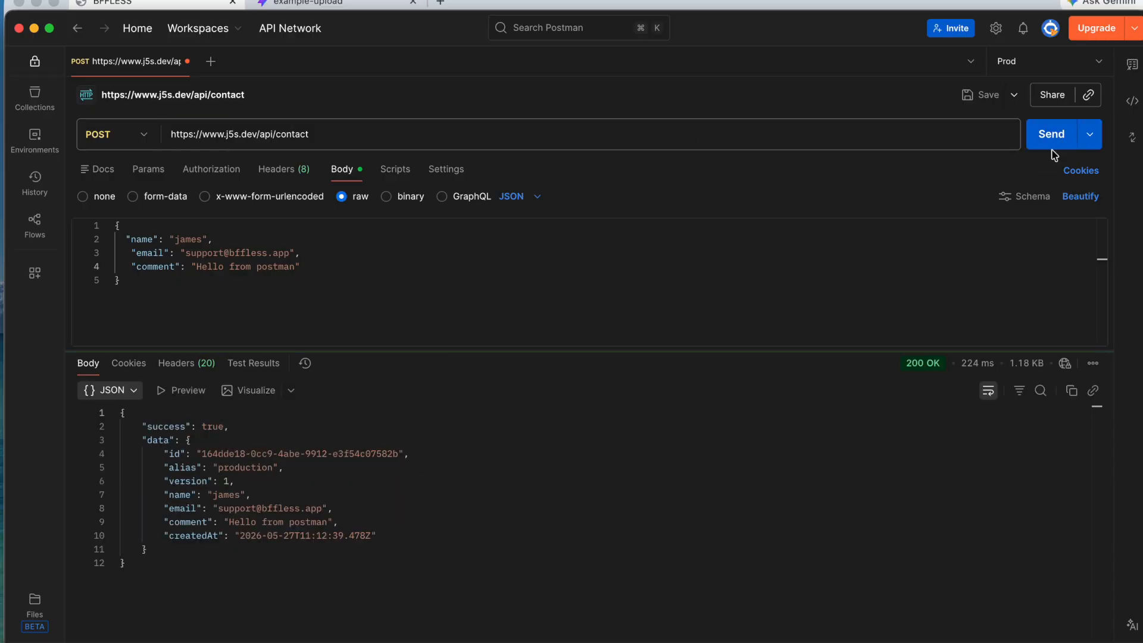
{"action": "left_click", "coordinate": [437, 438]}
{"action": "key", "text": "super+a"}
{"action": "left_click", "coordinate": [364, 480]}
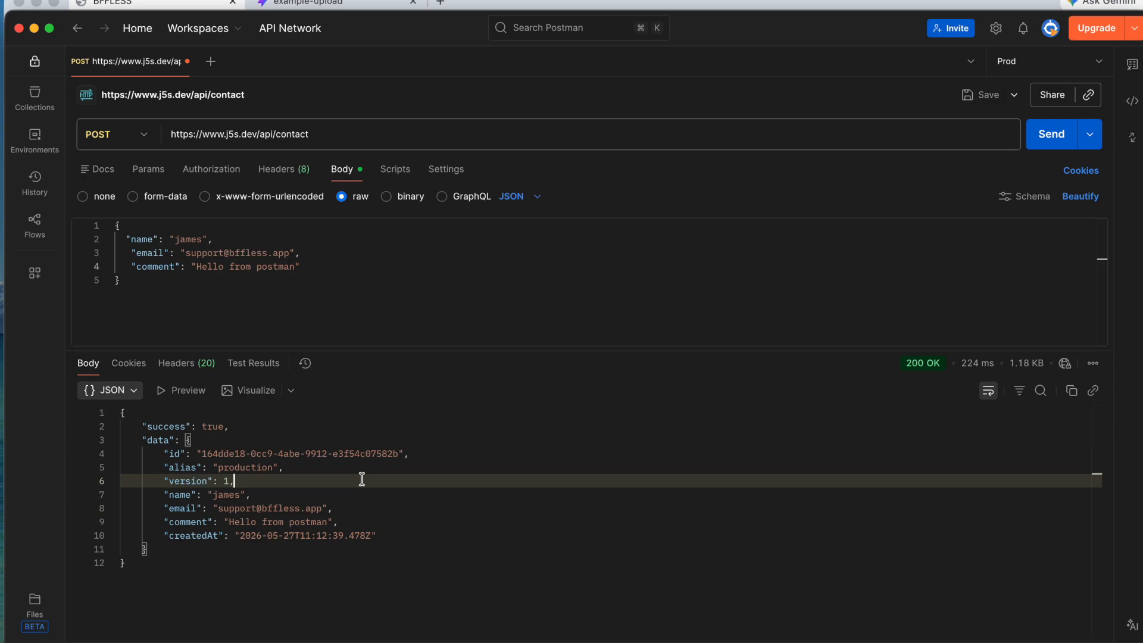
{"action": "key", "text": "super+Tab"}
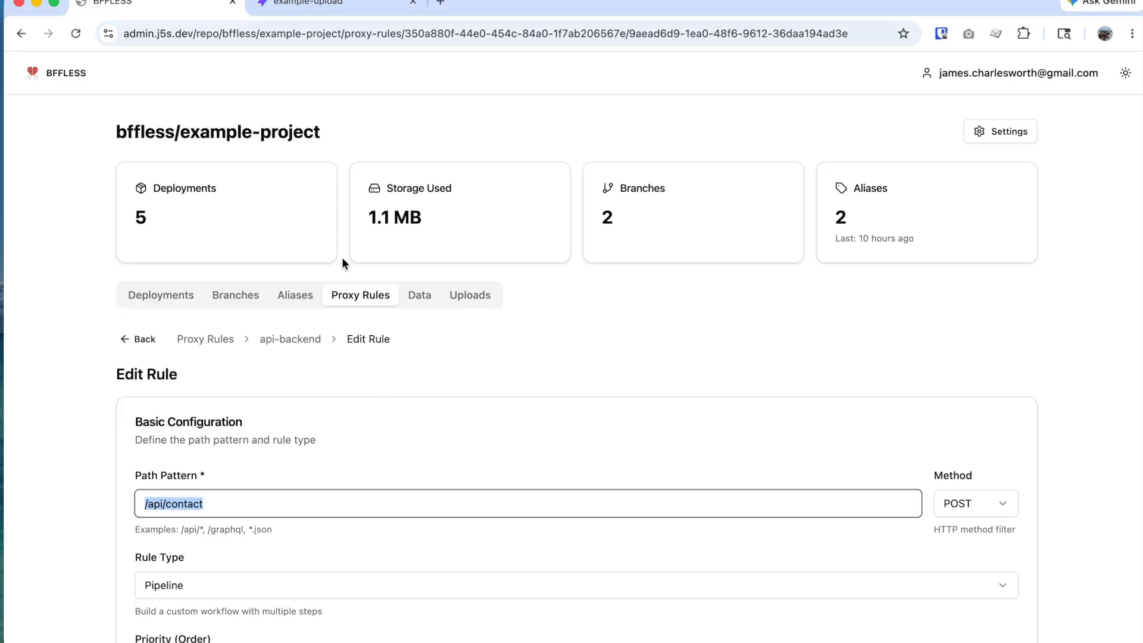
{"action": "left_click", "coordinate": [302, 339]}
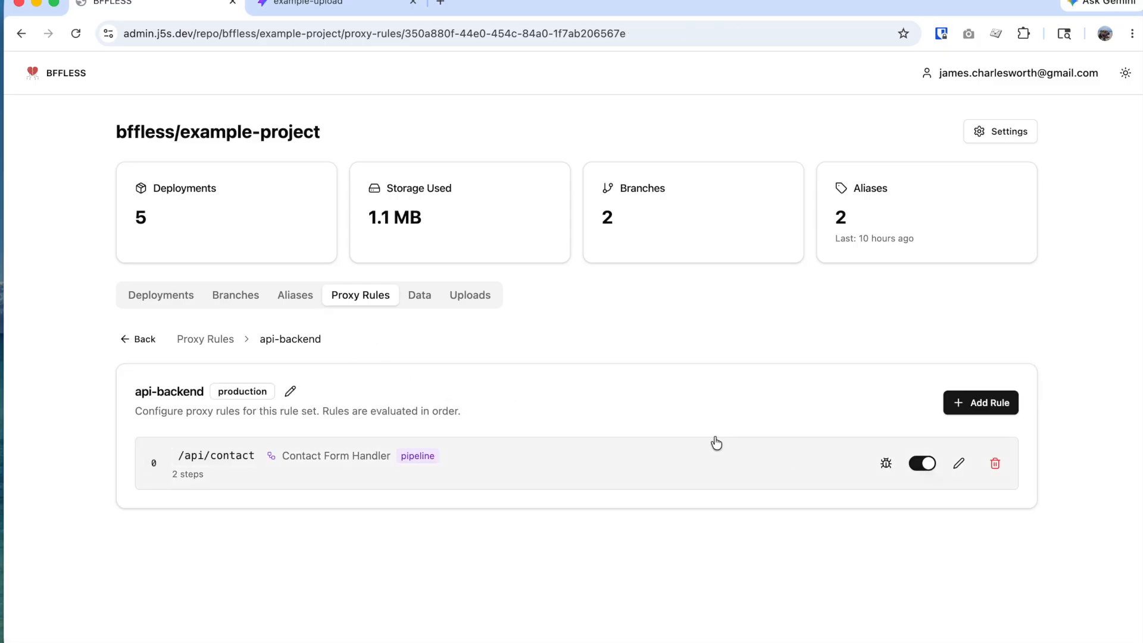
Step: Turn on debug logging for the /api/contact rule and send the Postman request again
{"action": "left_click", "coordinate": [886, 469]}
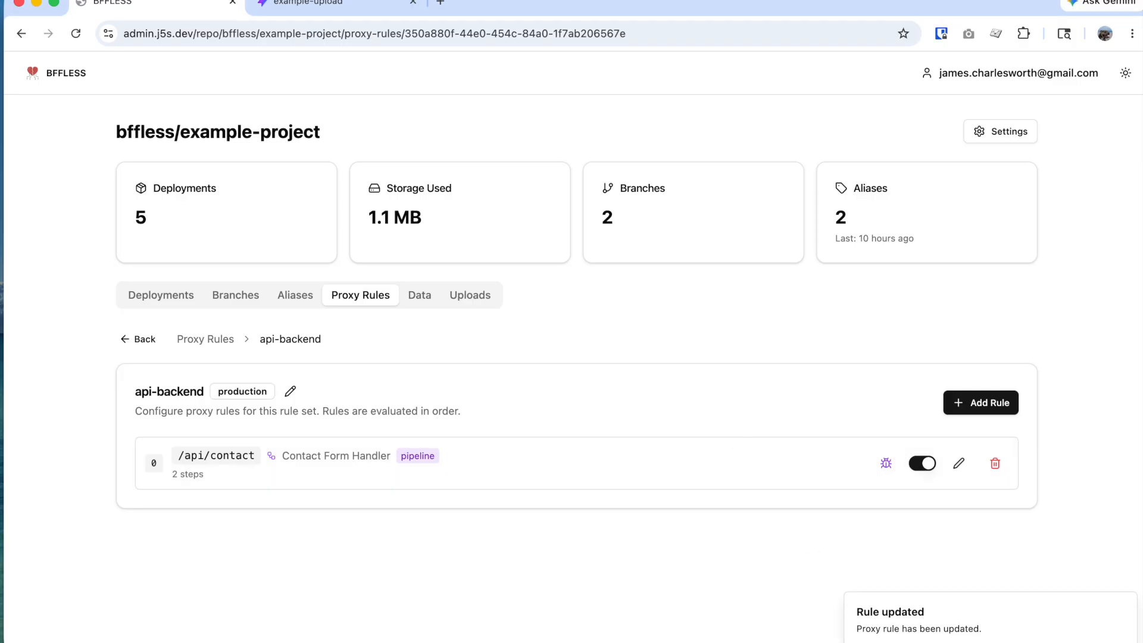
{"action": "key", "text": "super+Tab"}
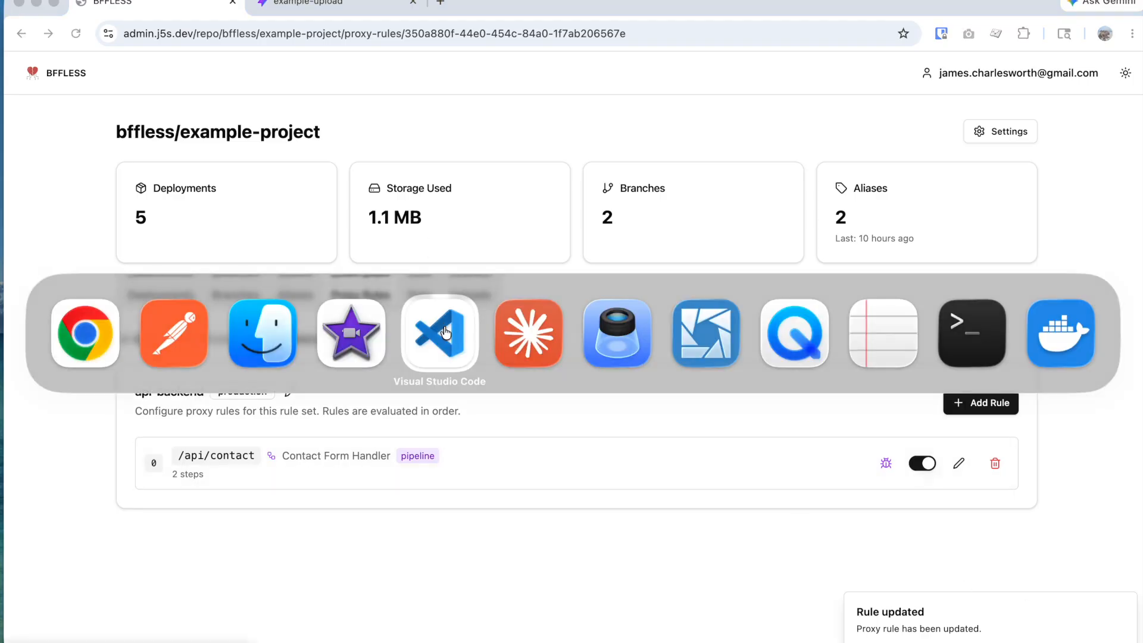
{"action": "key", "text": "super+Tab"}
{"action": "key", "text": "super+Tab"}
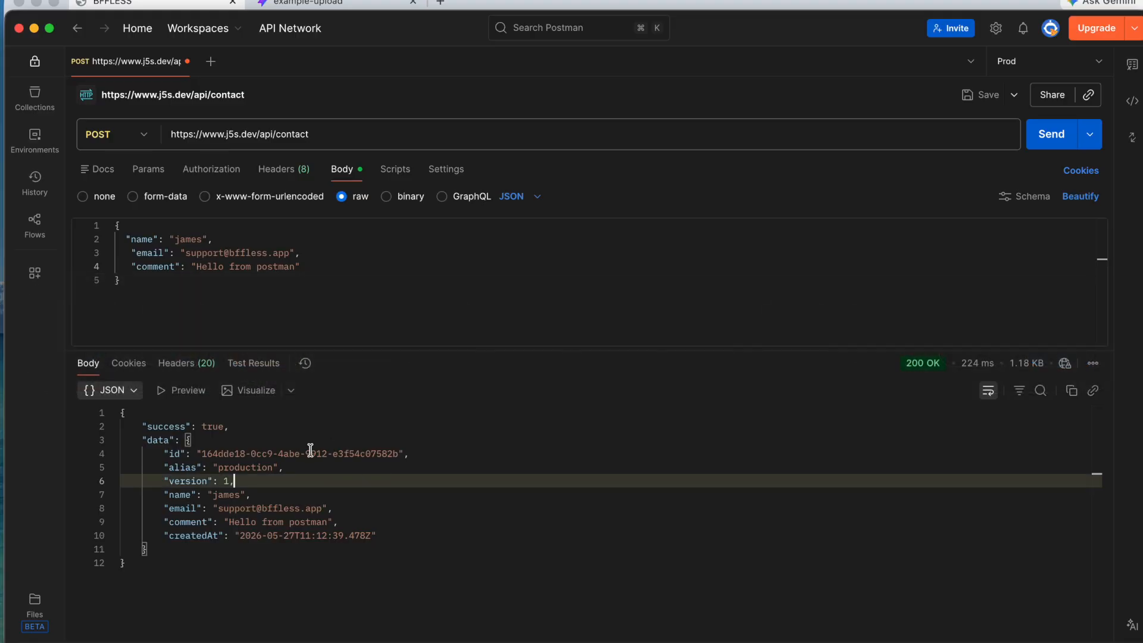
{"action": "left_click", "coordinate": [1046, 135]}
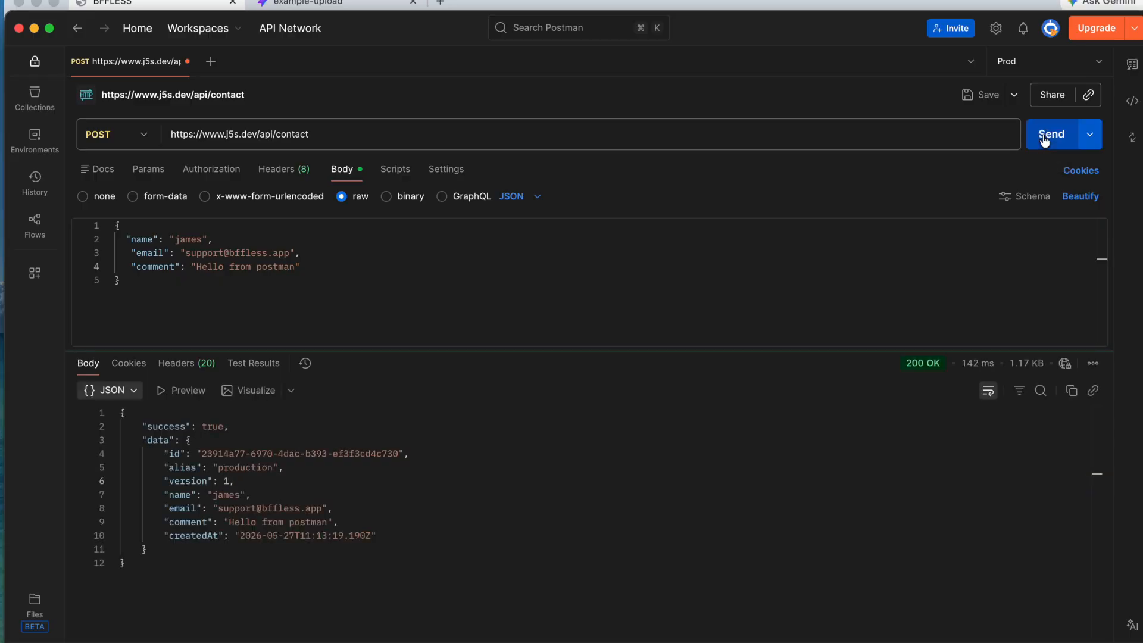
{"action": "key", "text": "super+Tab"}
{"action": "key", "text": "super+Tab"}
{"action": "key", "text": "super+Tab"}
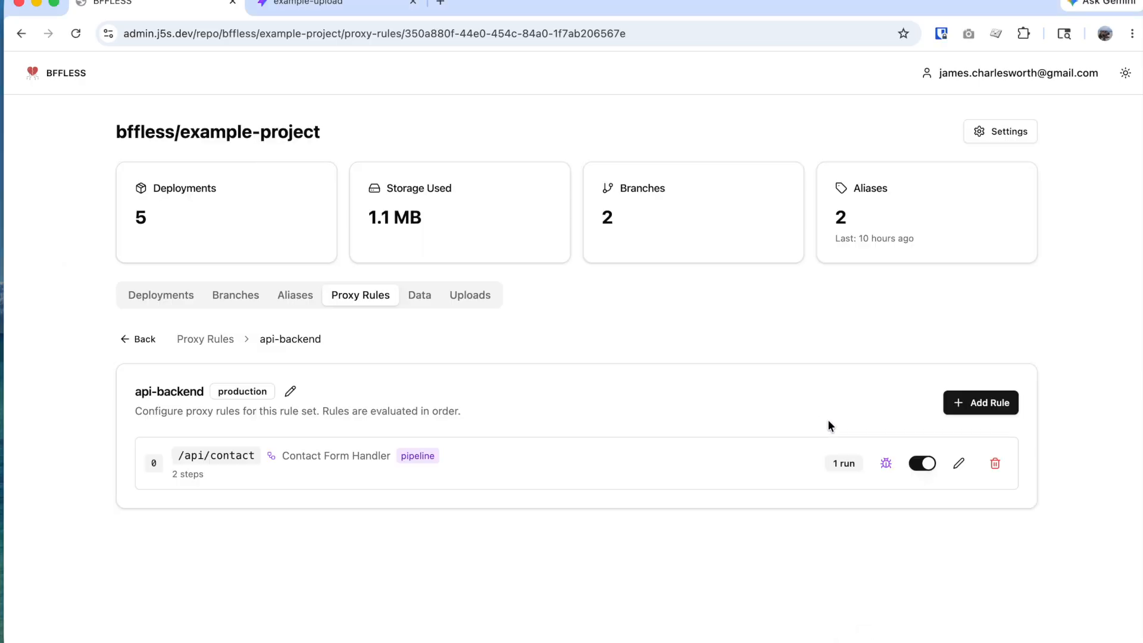
Step: Open the /api/contact execution logs and expand the run's form_validation step
{"action": "left_click", "coordinate": [847, 467]}
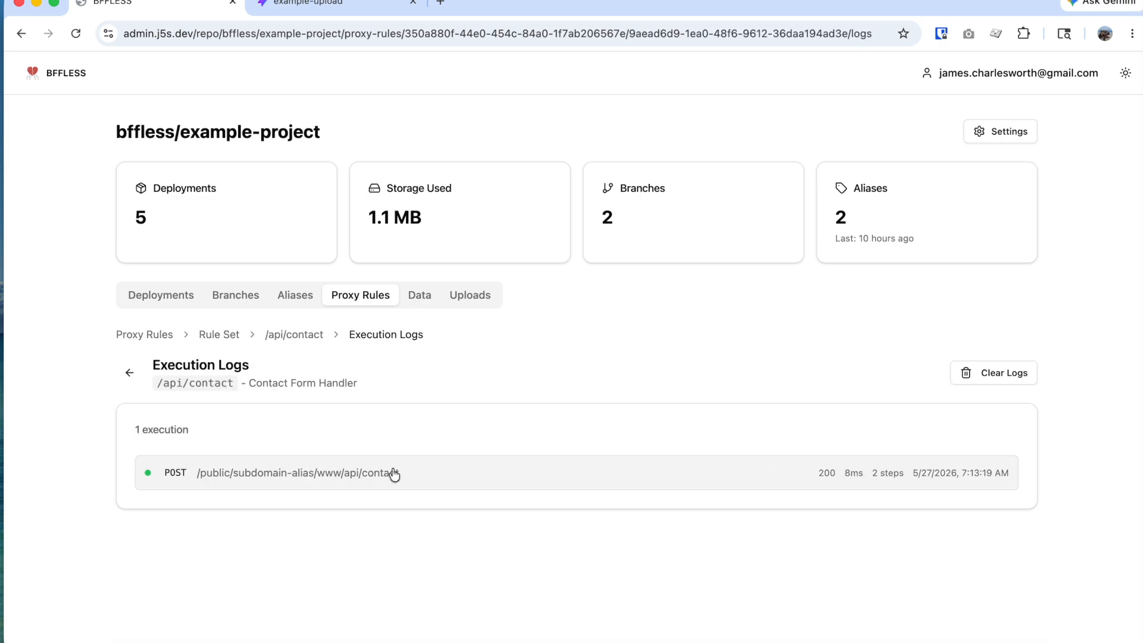
{"action": "left_click", "coordinate": [509, 481]}
{"action": "scroll", "coordinate": [536, 446], "scroll_direction": "down", "scroll_amount": 1}
{"action": "left_click", "coordinate": [226, 556]}
{"action": "scroll", "coordinate": [275, 491], "scroll_direction": "down", "scroll_amount": 3}
{"action": "scroll", "coordinate": [275, 491], "scroll_direction": "down", "scroll_amount": 2}
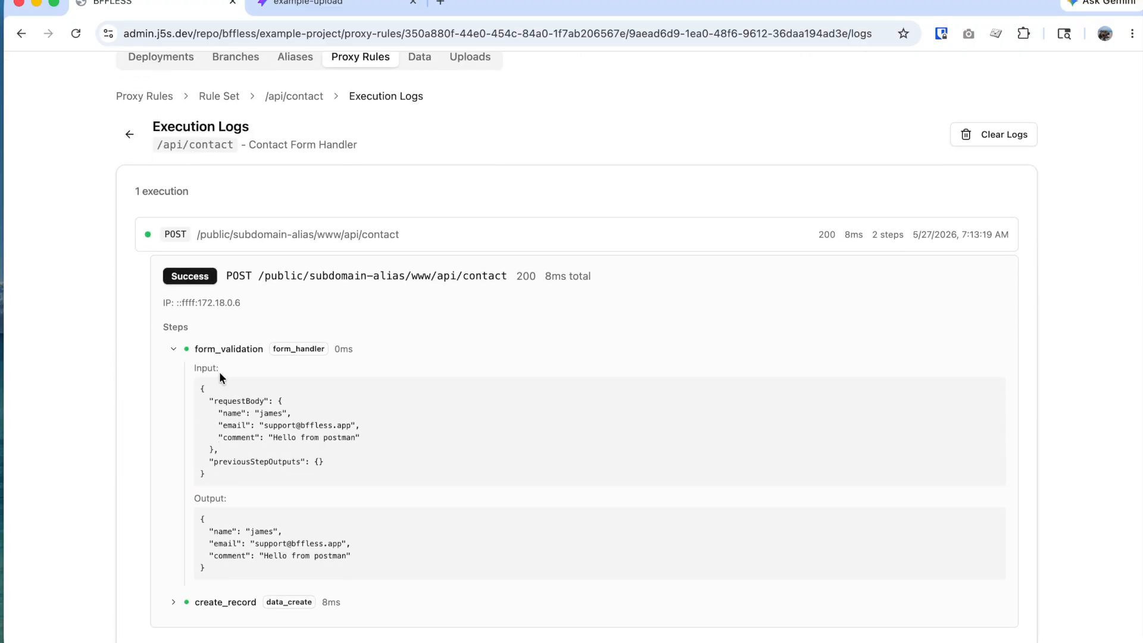
{"action": "scroll", "coordinate": [232, 417], "scroll_direction": "down", "scroll_amount": 1}
Step: Inspect the create_record step's input and output, then collapse both step details
{"action": "left_click", "coordinate": [191, 582]}
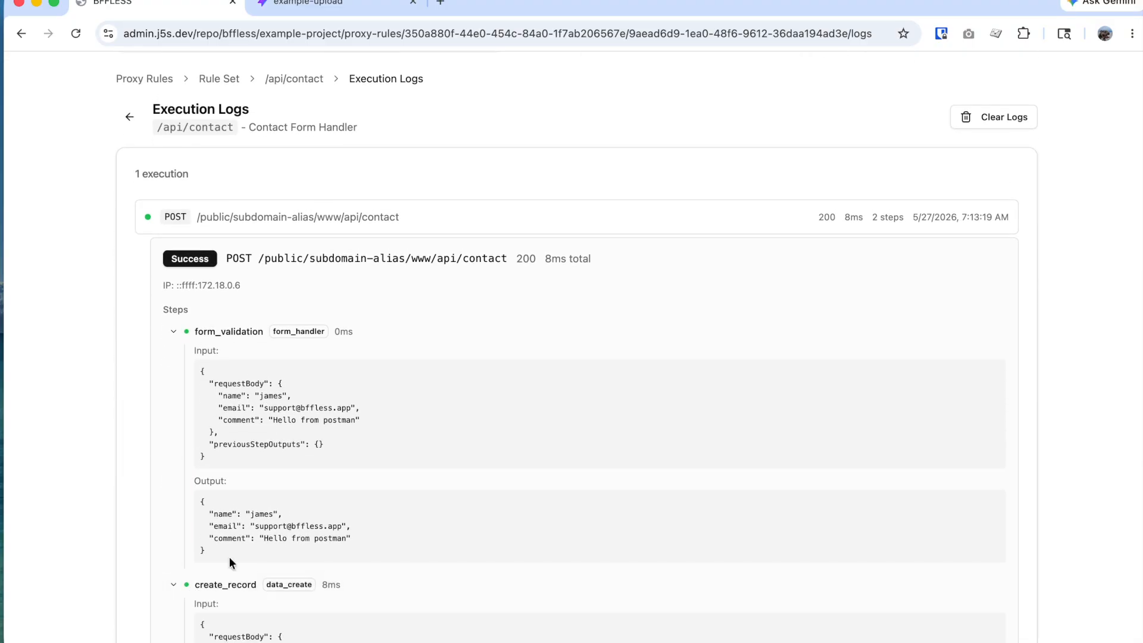
{"action": "scroll", "coordinate": [325, 491], "scroll_direction": "down", "scroll_amount": 3}
{"action": "scroll", "coordinate": [325, 491], "scroll_direction": "down", "scroll_amount": 1}
{"action": "scroll", "coordinate": [218, 504], "scroll_direction": "down", "scroll_amount": 2}
{"action": "scroll", "coordinate": [305, 497], "scroll_direction": "up", "scroll_amount": 2}
{"action": "scroll", "coordinate": [160, 491], "scroll_direction": "down", "scroll_amount": 3}
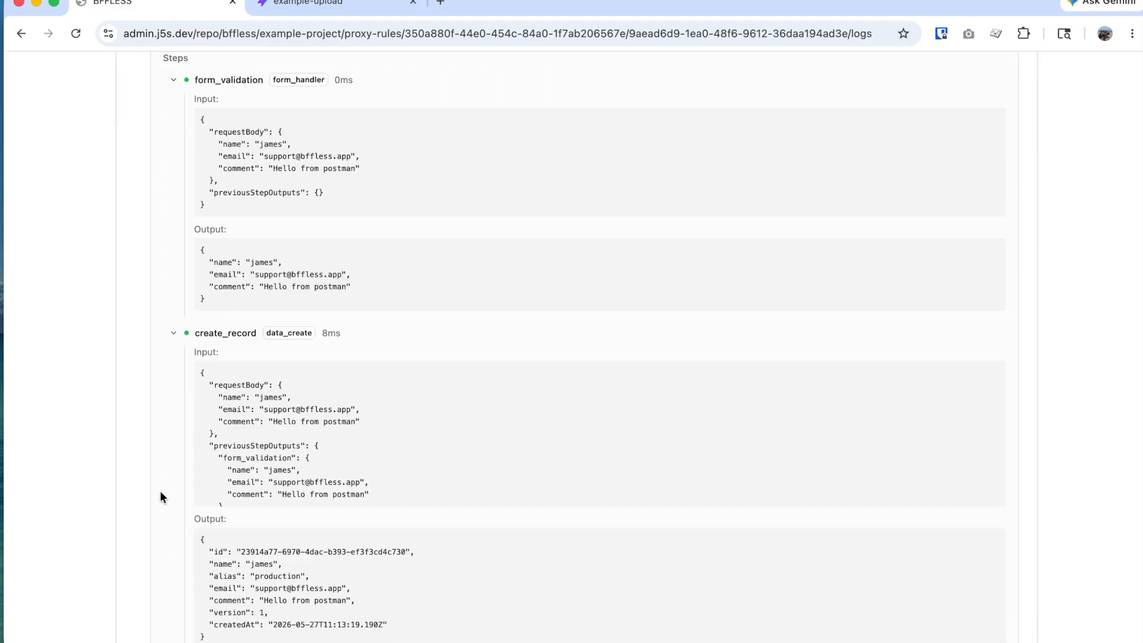
{"action": "scroll", "coordinate": [333, 437], "scroll_direction": "down", "scroll_amount": 2}
{"action": "scroll", "coordinate": [264, 522], "scroll_direction": "down", "scroll_amount": 1}
{"action": "scroll", "coordinate": [217, 434], "scroll_direction": "up", "scroll_amount": 2}
{"action": "scroll", "coordinate": [217, 427], "scroll_direction": "up", "scroll_amount": 10}
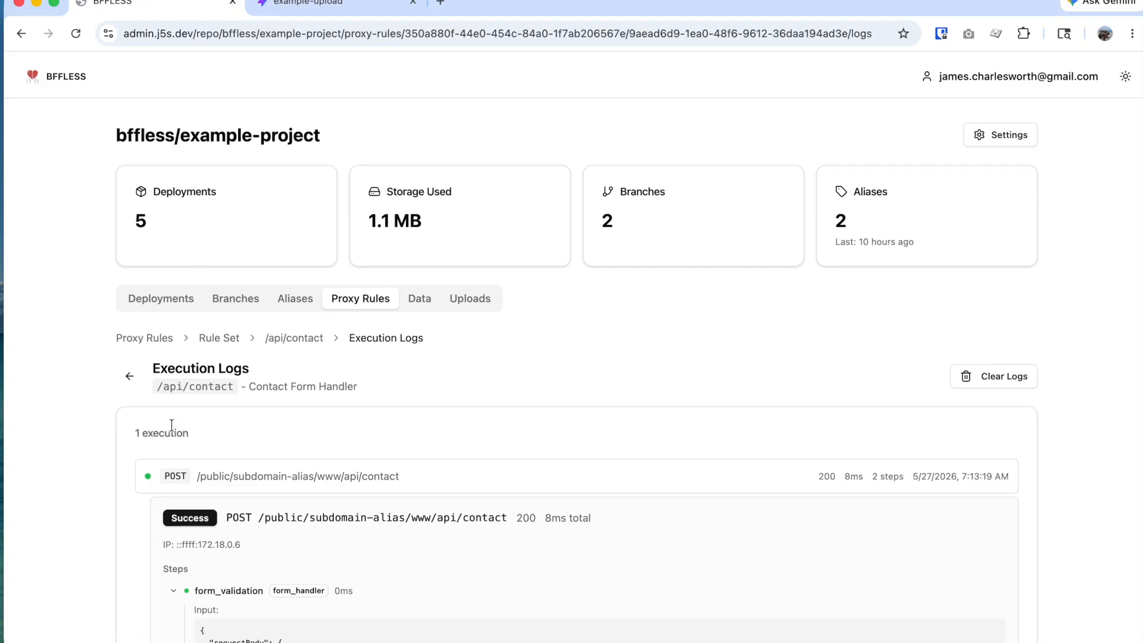
{"action": "left_click", "coordinate": [176, 590]}
{"action": "left_click", "coordinate": [175, 620]}
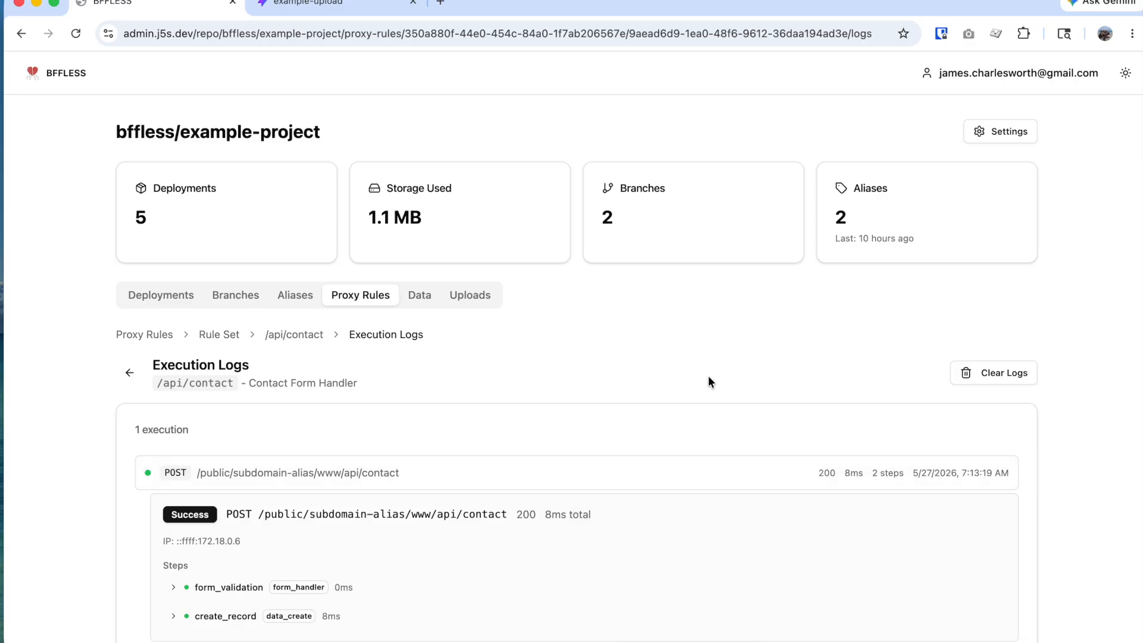
Step: Open the contacts schema, inspect the records' JSON for the Postman submission, and return to the proxy rules
{"action": "left_click", "coordinate": [426, 300]}
{"action": "left_click", "coordinate": [426, 439]}
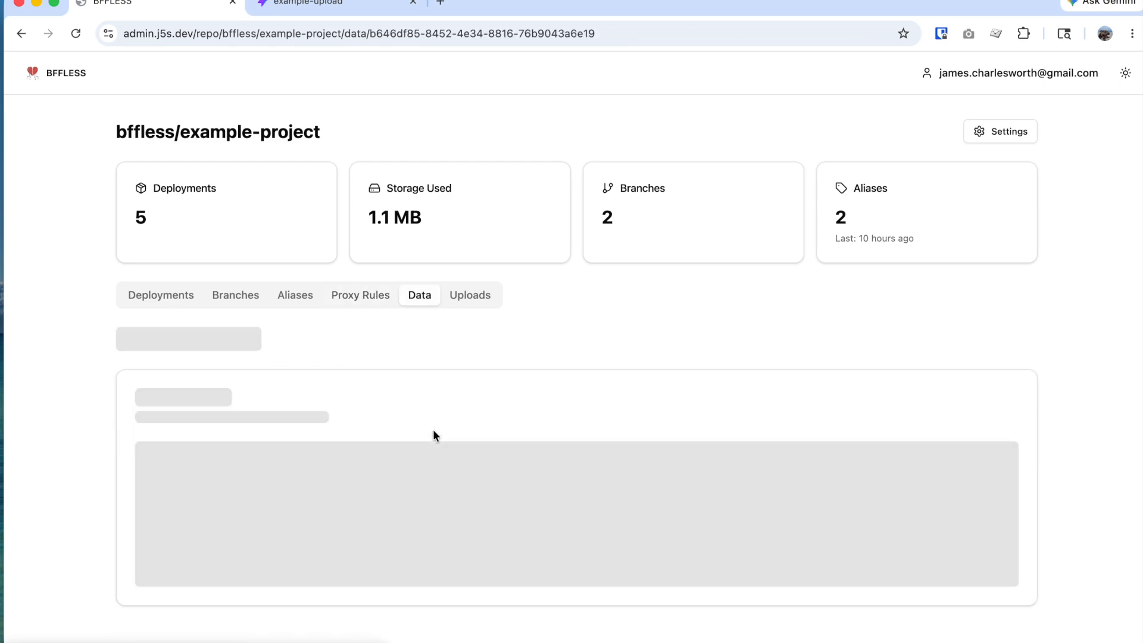
{"action": "scroll", "coordinate": [448, 436], "scroll_direction": "down", "scroll_amount": 4}
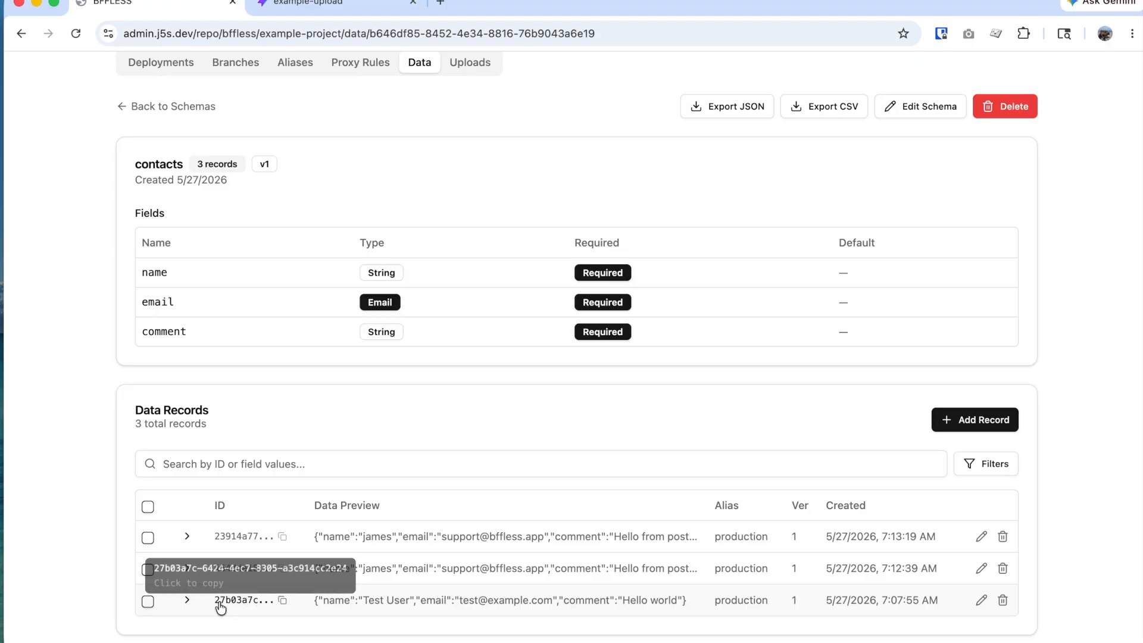
{"action": "left_click", "coordinate": [187, 569]}
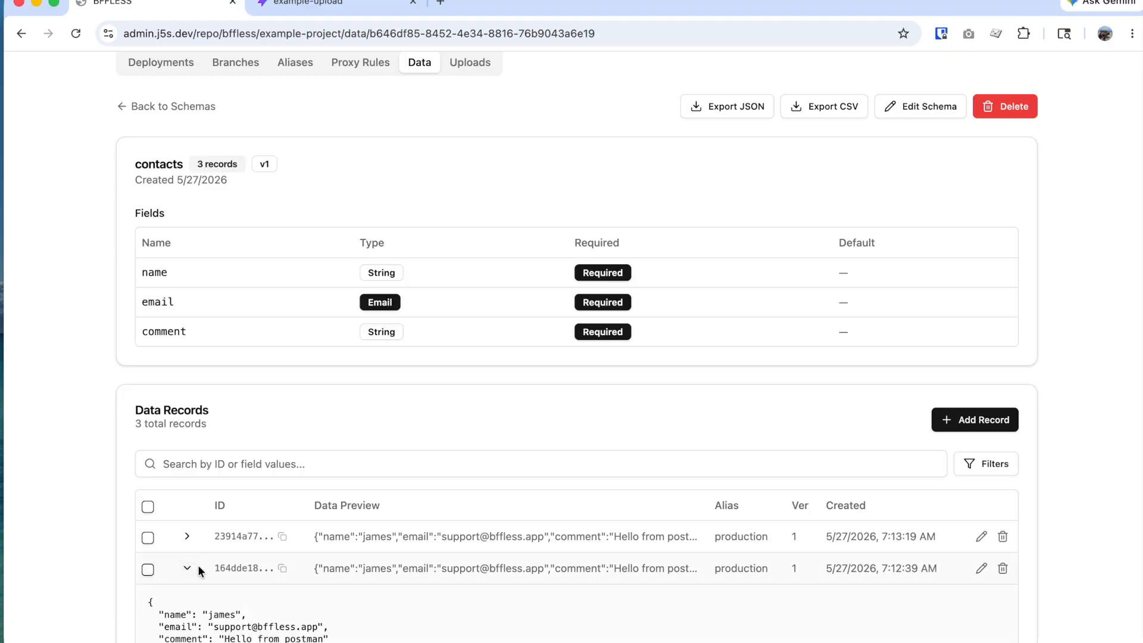
{"action": "scroll", "coordinate": [197, 565], "scroll_direction": "down", "scroll_amount": 3}
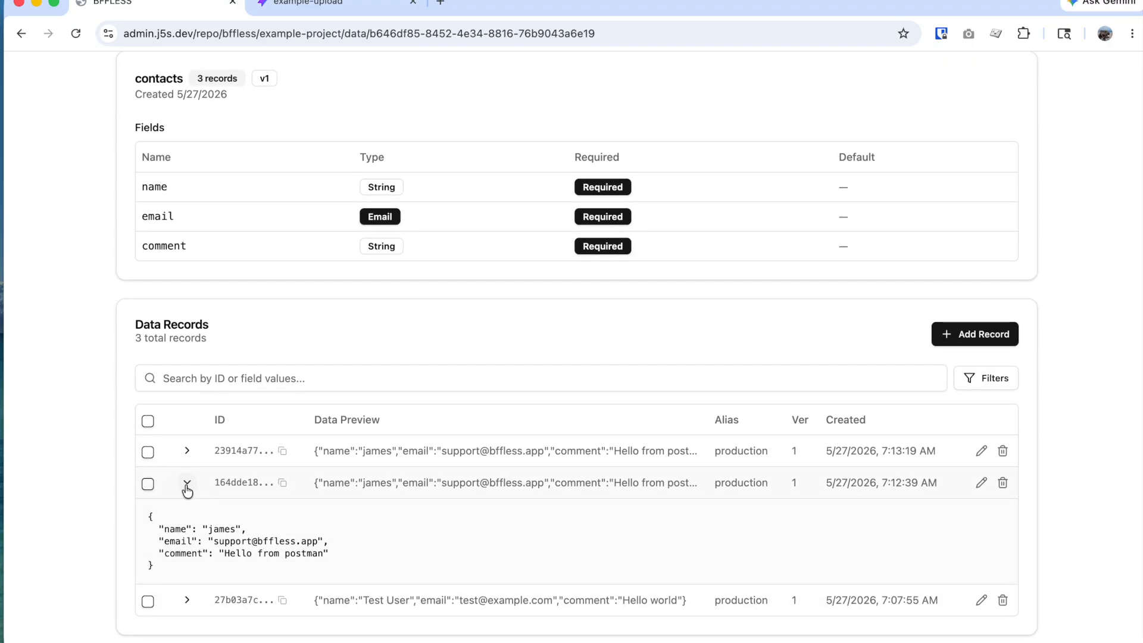
{"action": "left_click", "coordinate": [187, 452]}
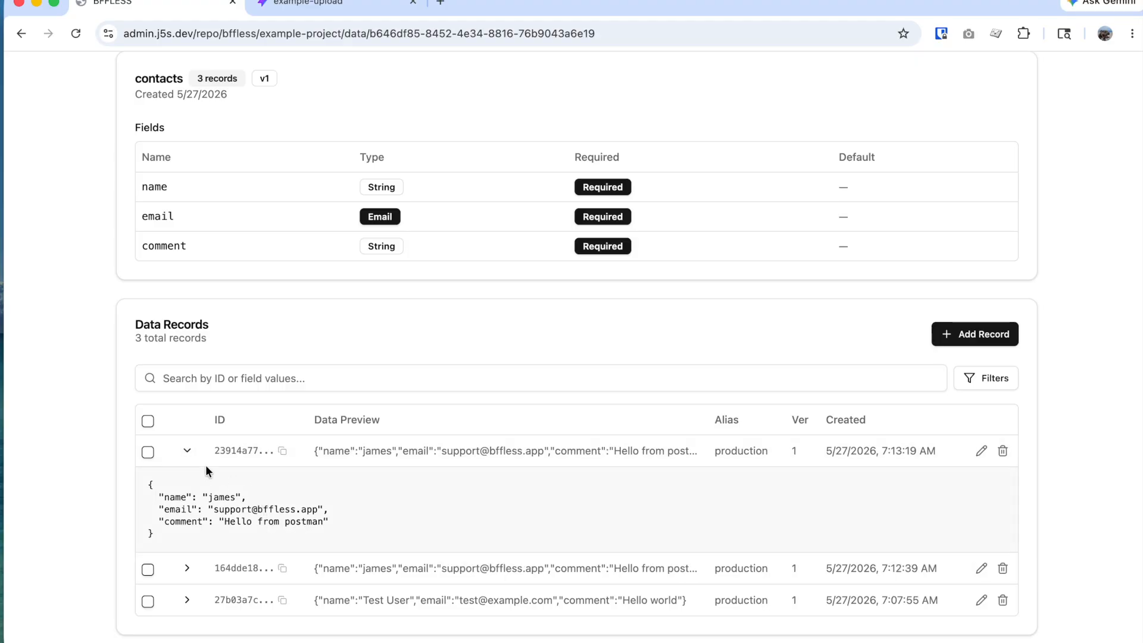
{"action": "left_click", "coordinate": [186, 451]}
{"action": "scroll", "coordinate": [298, 483], "scroll_direction": "up", "scroll_amount": 3}
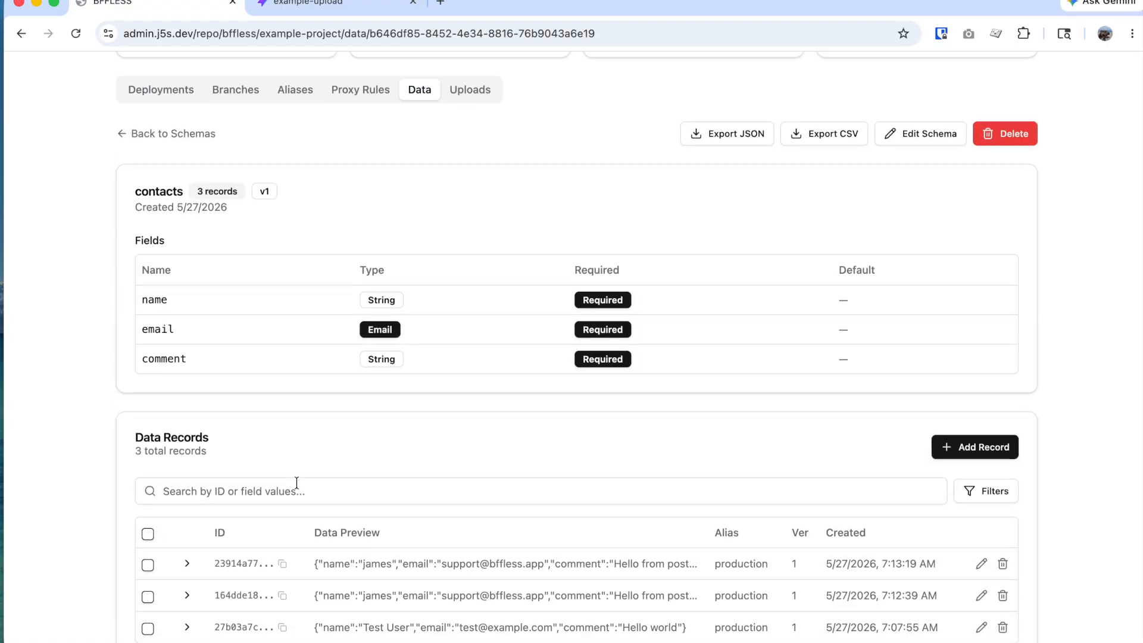
{"action": "scroll", "coordinate": [296, 482], "scroll_direction": "up", "scroll_amount": 2}
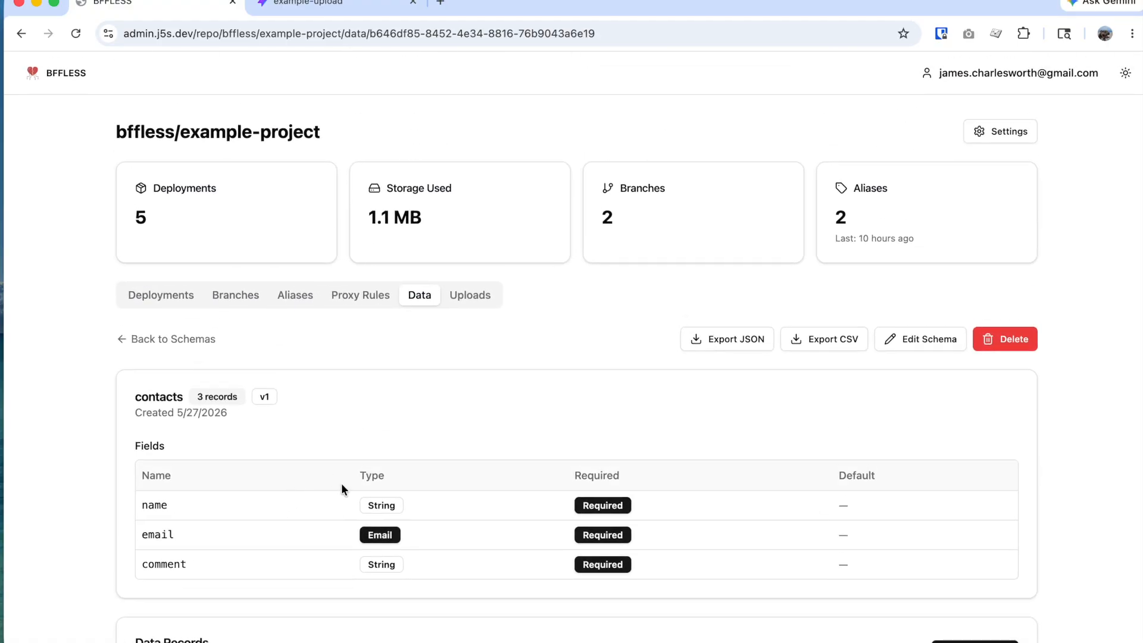
{"action": "left_click", "coordinate": [365, 306]}
Step: Add a new rule to the api-backend rule set and set its Rule Type to Pipeline
{"action": "left_click", "coordinate": [344, 423]}
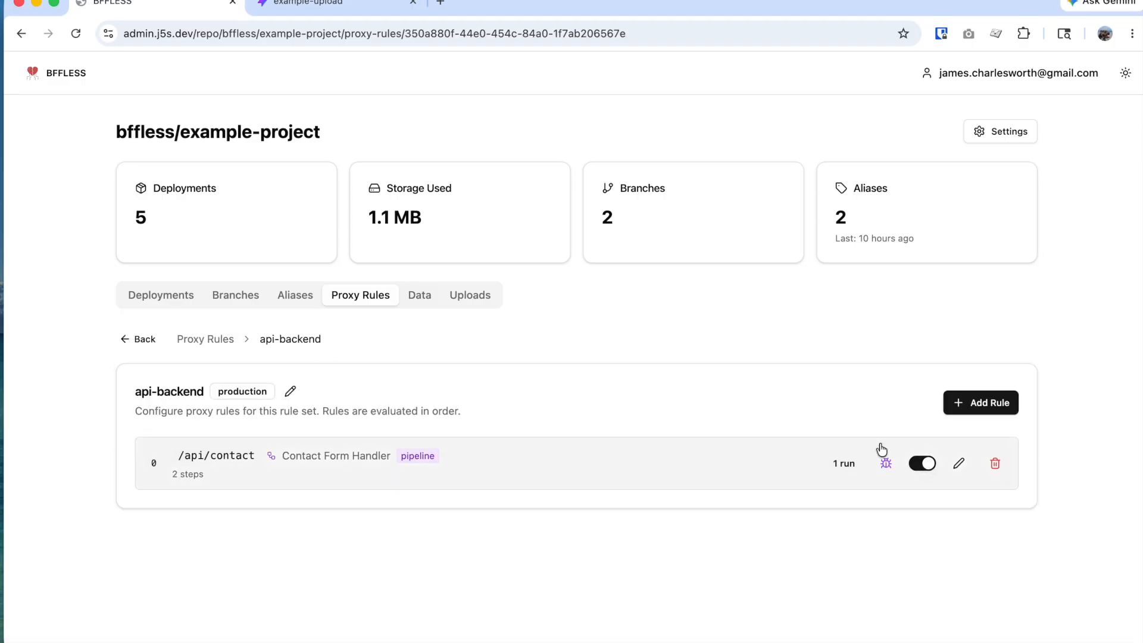
{"action": "left_click", "coordinate": [1007, 409]}
{"action": "scroll", "coordinate": [632, 517], "scroll_direction": "down", "scroll_amount": 5}
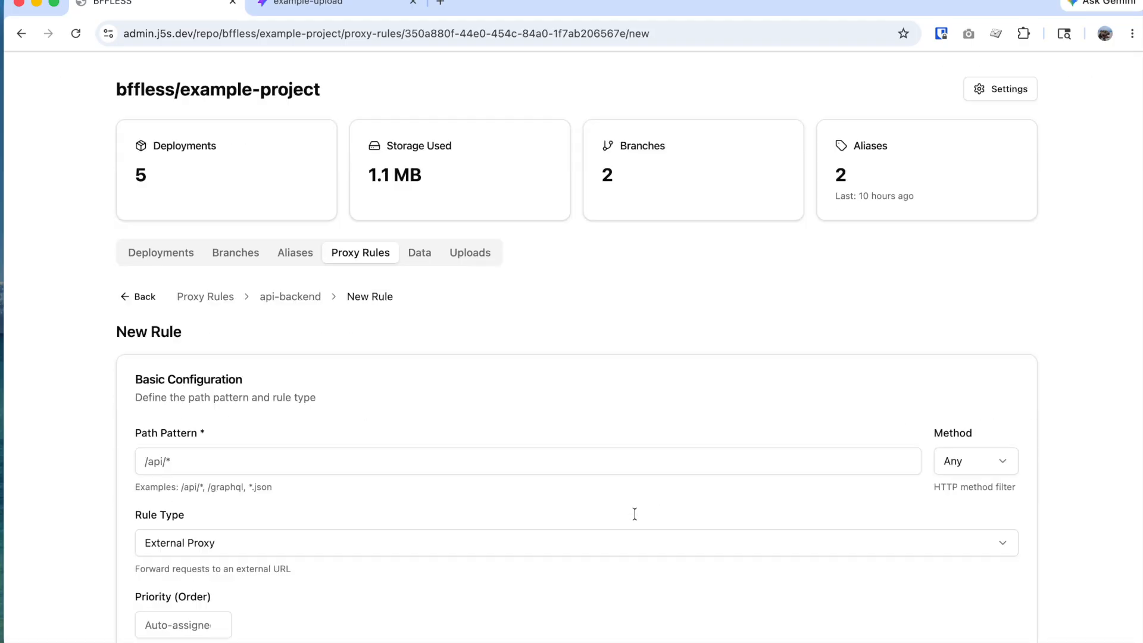
{"action": "scroll", "coordinate": [629, 528], "scroll_direction": "down", "scroll_amount": 3}
{"action": "scroll", "coordinate": [294, 131], "scroll_direction": "up", "scroll_amount": 2}
{"action": "left_click", "coordinate": [284, 161]}
{"action": "left_click", "coordinate": [255, 267]}
{"action": "scroll", "coordinate": [869, 496], "scroll_direction": "down", "scroll_amount": 6}
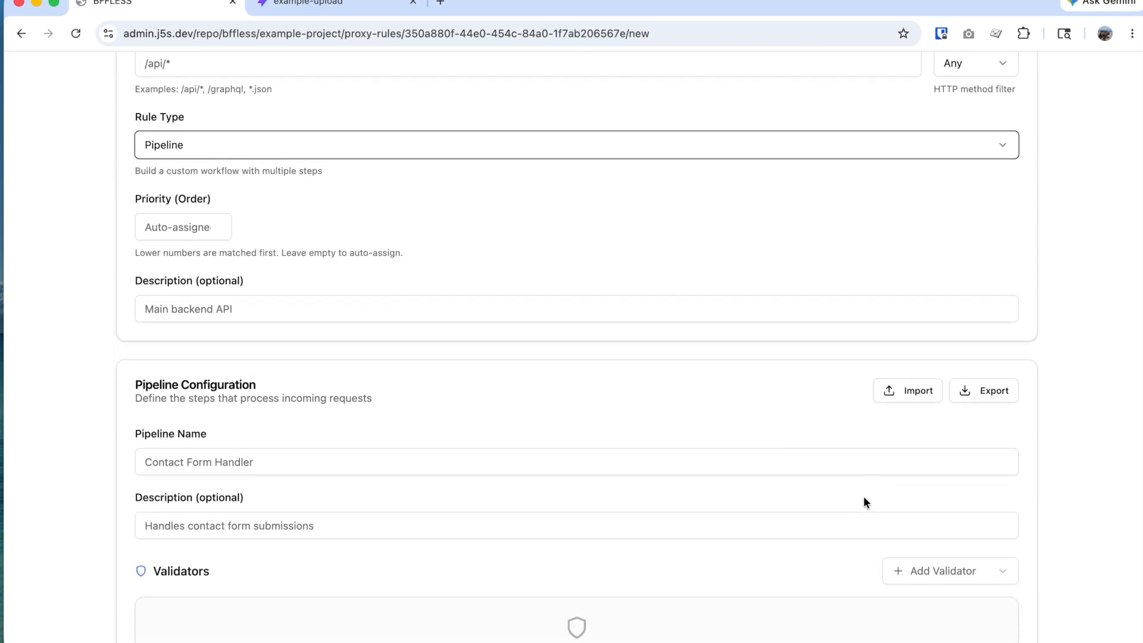
{"action": "scroll", "coordinate": [867, 500], "scroll_direction": "down", "scroll_amount": 4}
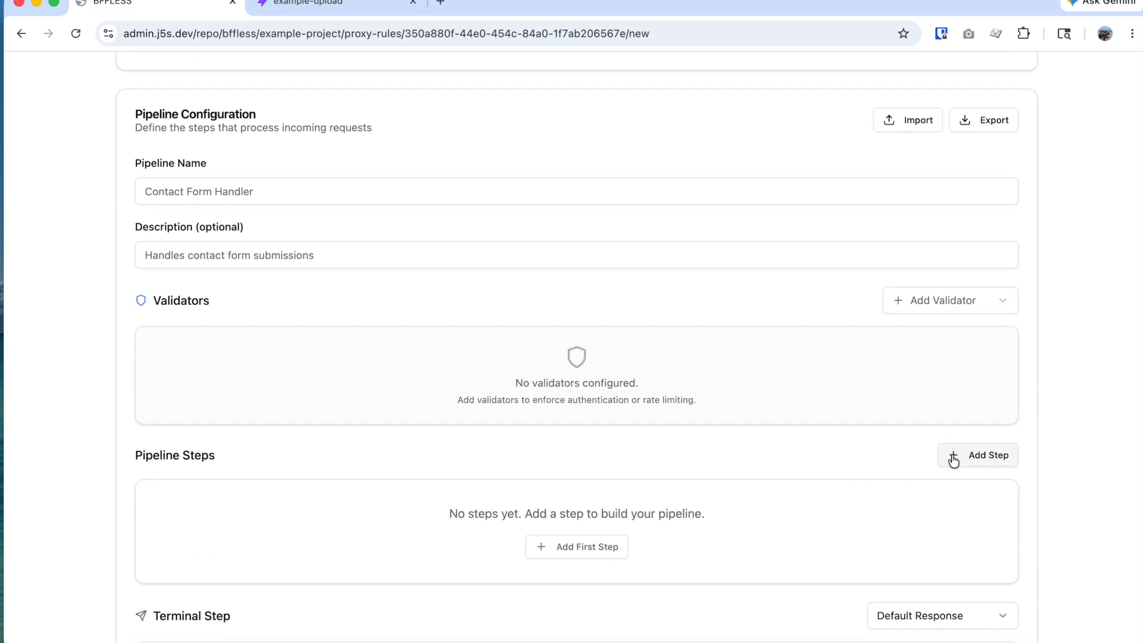
Step: Add pipeline step 1, form_validation, keeping Form Validation as its handler type after reviewing the options
{"action": "left_click", "coordinate": [952, 456]}
{"action": "scroll", "coordinate": [832, 504], "scroll_direction": "down", "scroll_amount": 3}
{"action": "left_click", "coordinate": [760, 423]}
{"action": "scroll", "coordinate": [744, 296], "scroll_direction": "down", "scroll_amount": 3}
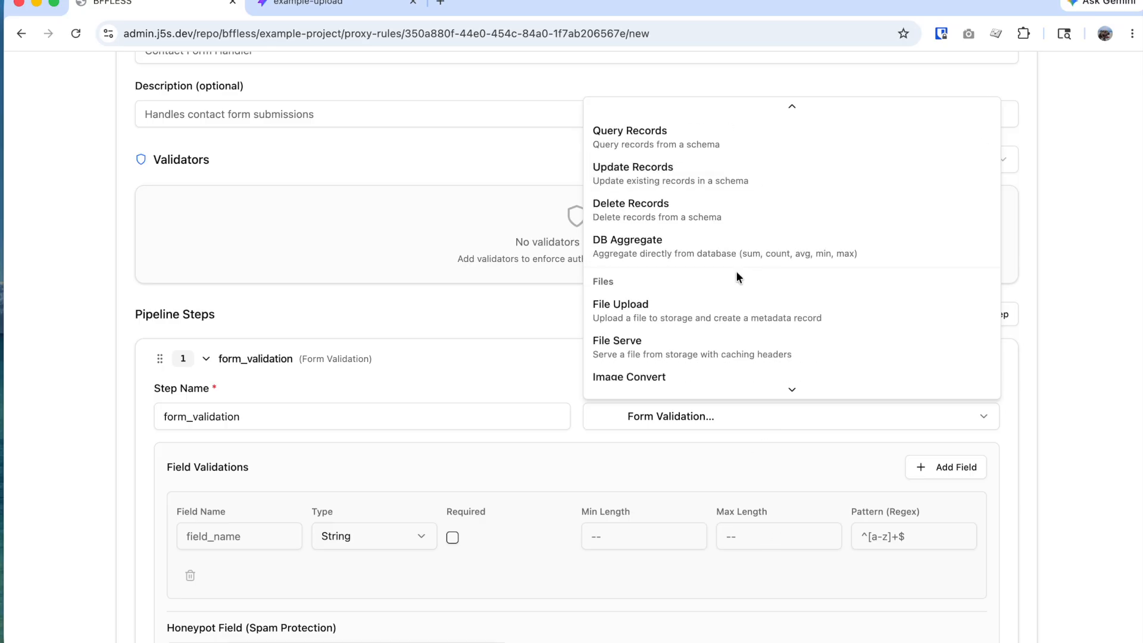
{"action": "scroll", "coordinate": [752, 295], "scroll_direction": "up", "scroll_amount": 1}
{"action": "scroll", "coordinate": [751, 296], "scroll_direction": "down", "scroll_amount": 2}
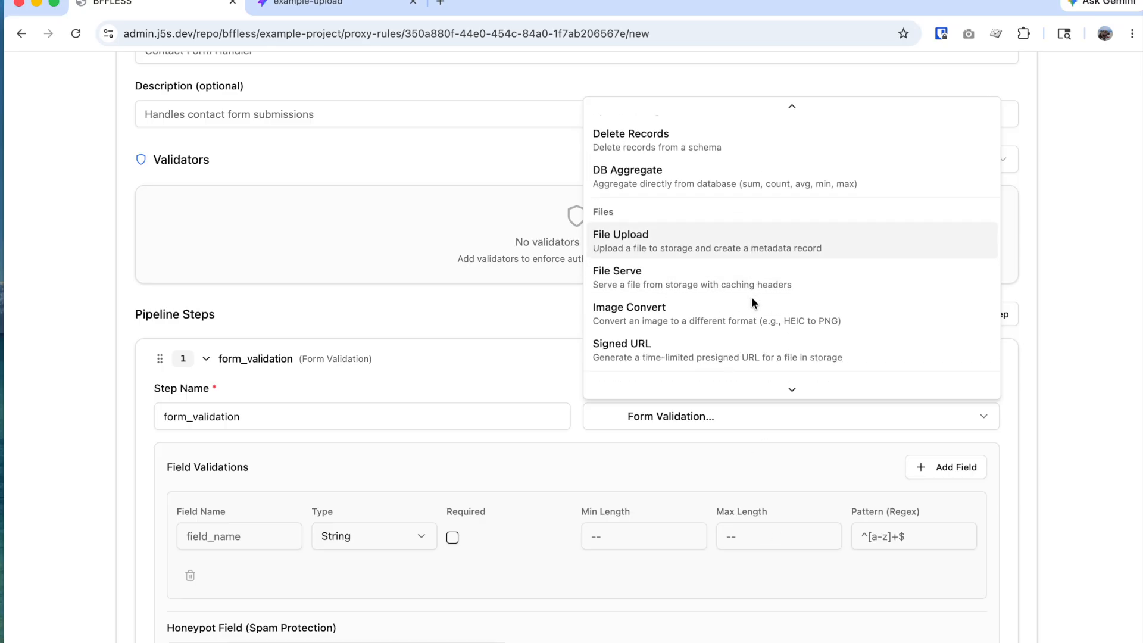
{"action": "scroll", "coordinate": [736, 268], "scroll_direction": "down", "scroll_amount": 3}
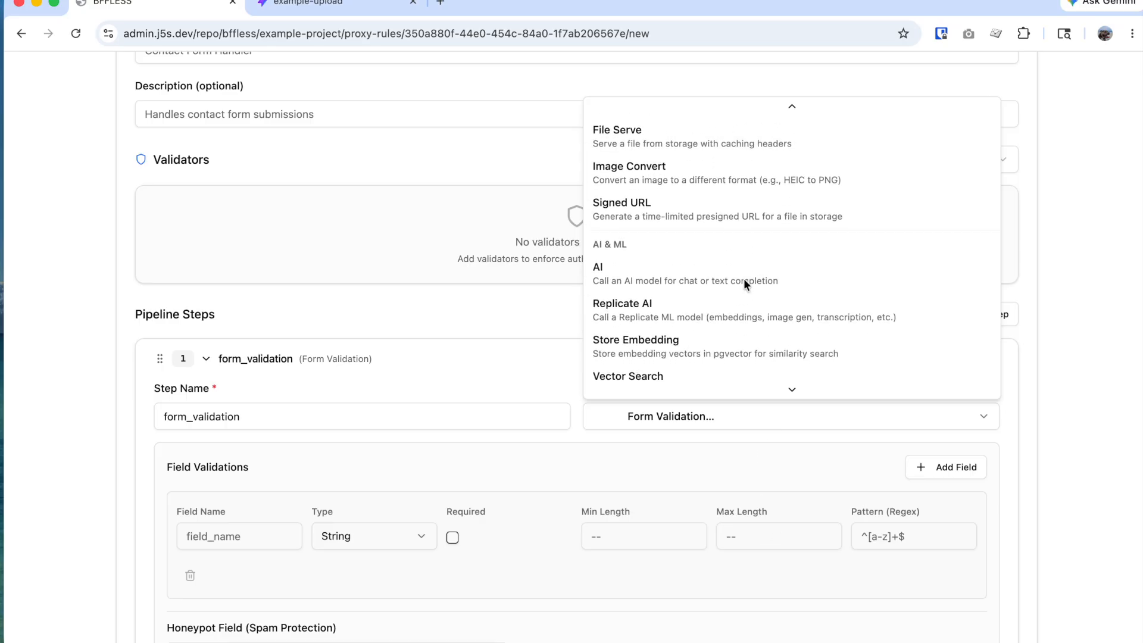
{"action": "scroll", "coordinate": [750, 295], "scroll_direction": "down", "scroll_amount": 3}
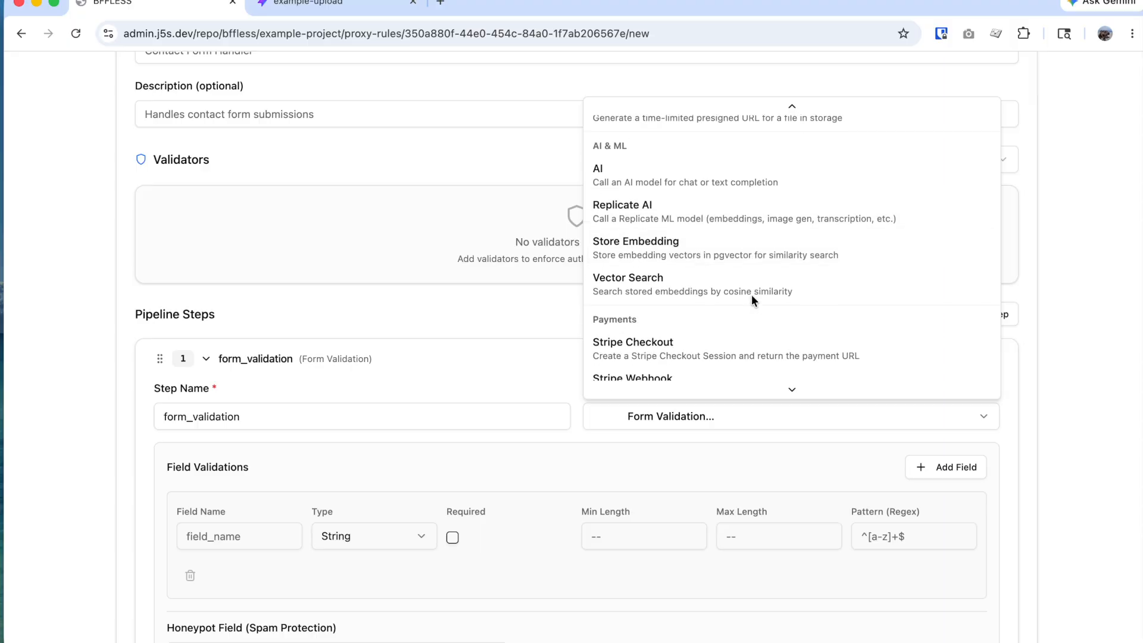
{"action": "scroll", "coordinate": [731, 259], "scroll_direction": "down", "scroll_amount": 3}
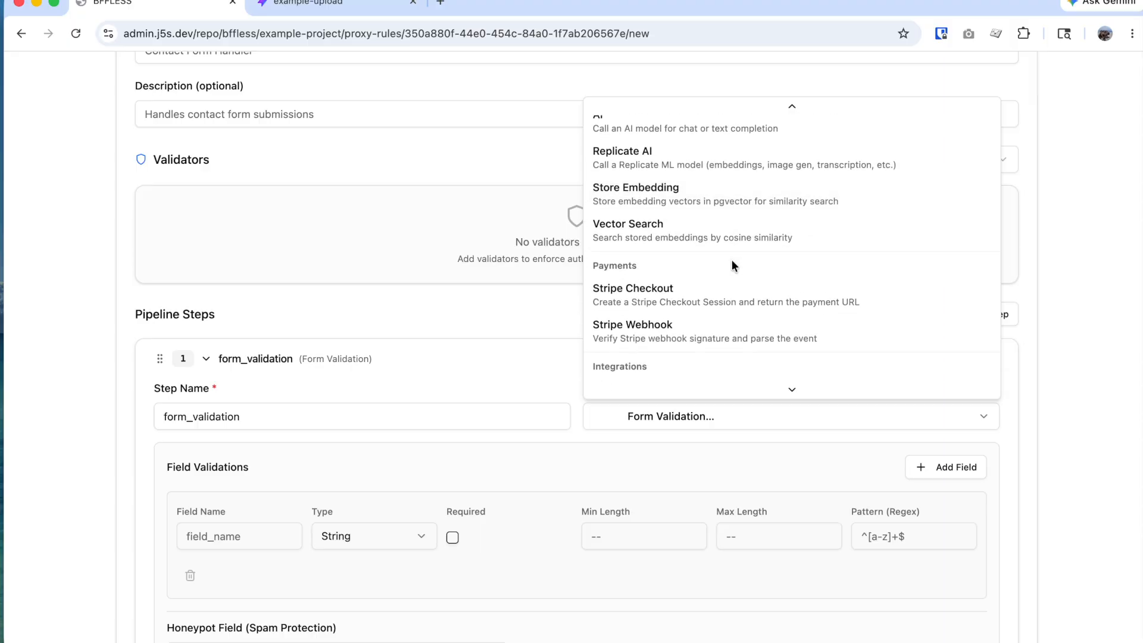
{"action": "scroll", "coordinate": [771, 262], "scroll_direction": "down", "scroll_amount": 3}
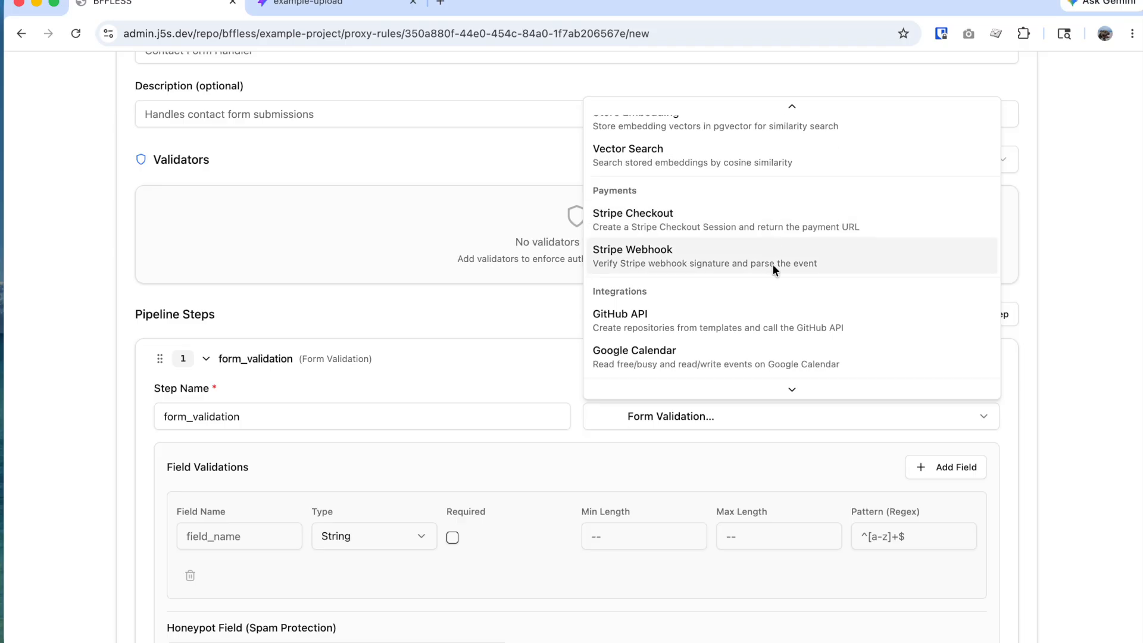
{"action": "scroll", "coordinate": [711, 278], "scroll_direction": "down", "scroll_amount": 3}
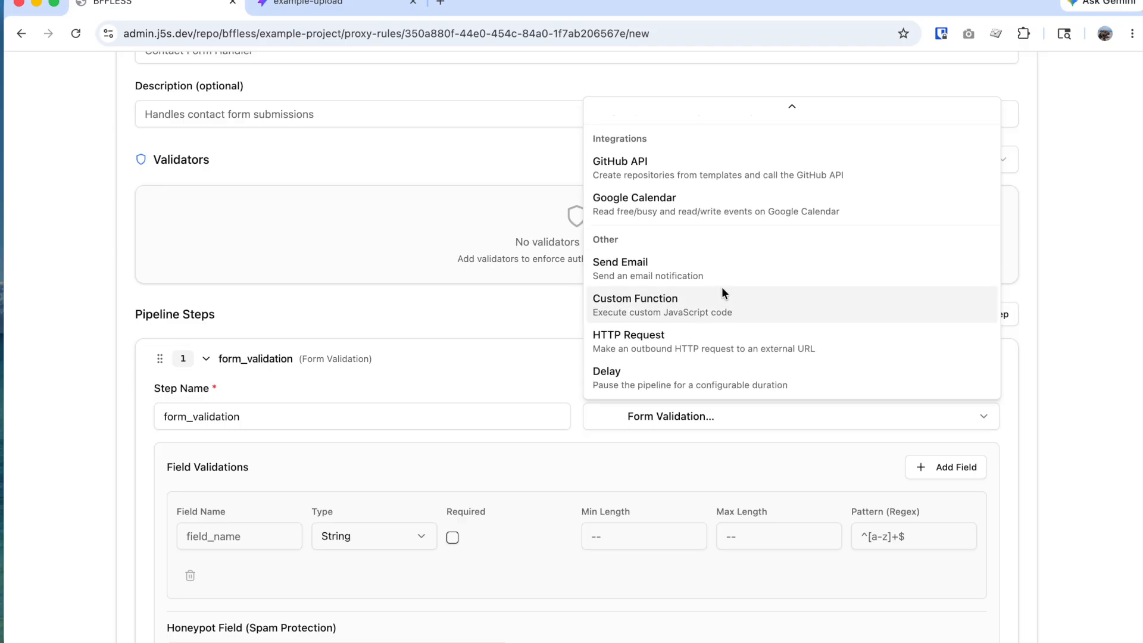
{"action": "scroll", "coordinate": [724, 295], "scroll_direction": "up", "scroll_amount": 2}
{"action": "scroll", "coordinate": [724, 295], "scroll_direction": "up", "scroll_amount": 6}
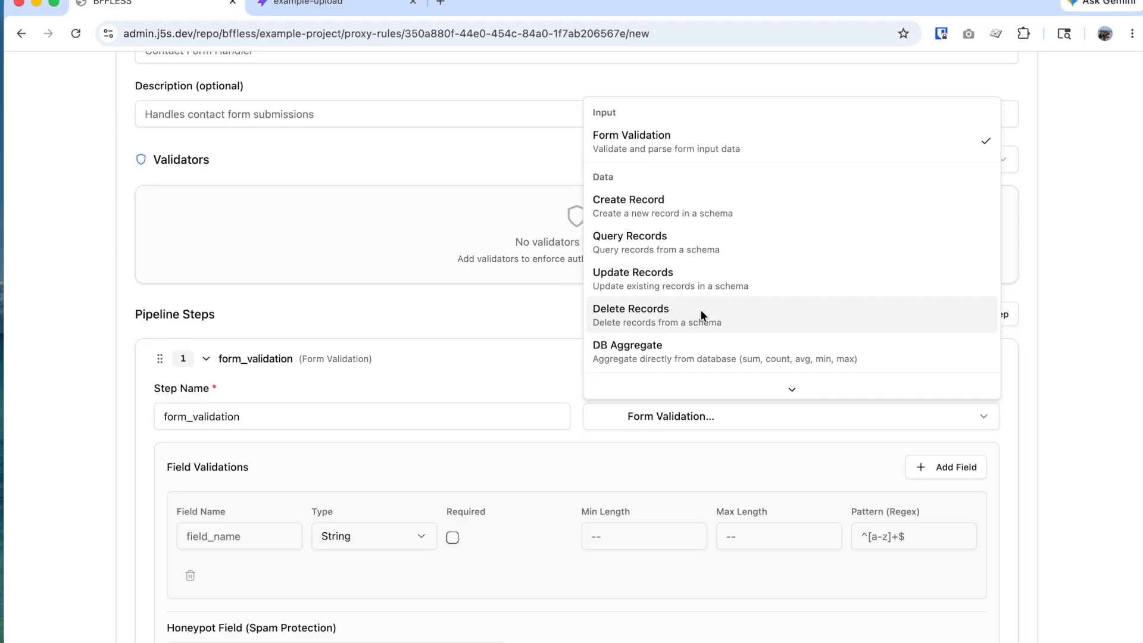
{"action": "left_click", "coordinate": [518, 312]}
{"action": "scroll", "coordinate": [708, 274], "scroll_direction": "up", "scroll_amount": 2}
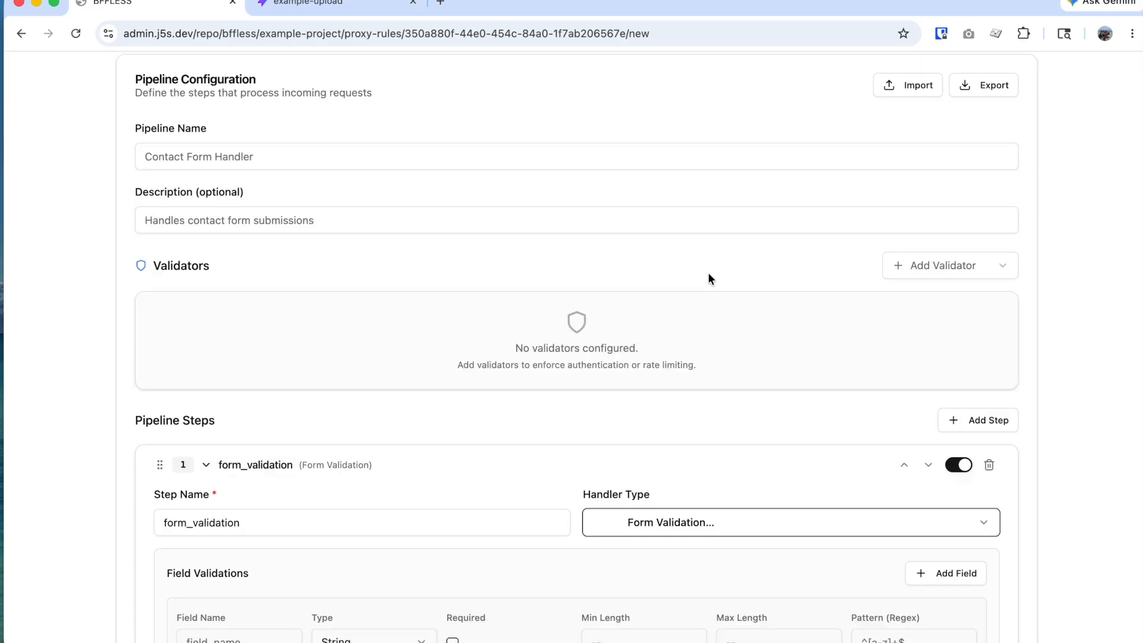